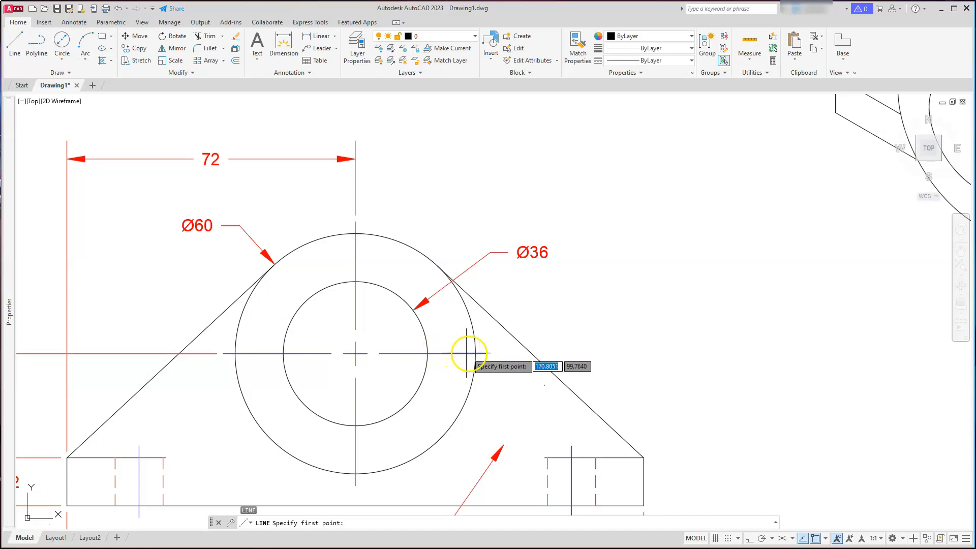
Draw a vertical line down from the right quadrant of the Ø60 circle with Ortho on
left_click(476, 353)
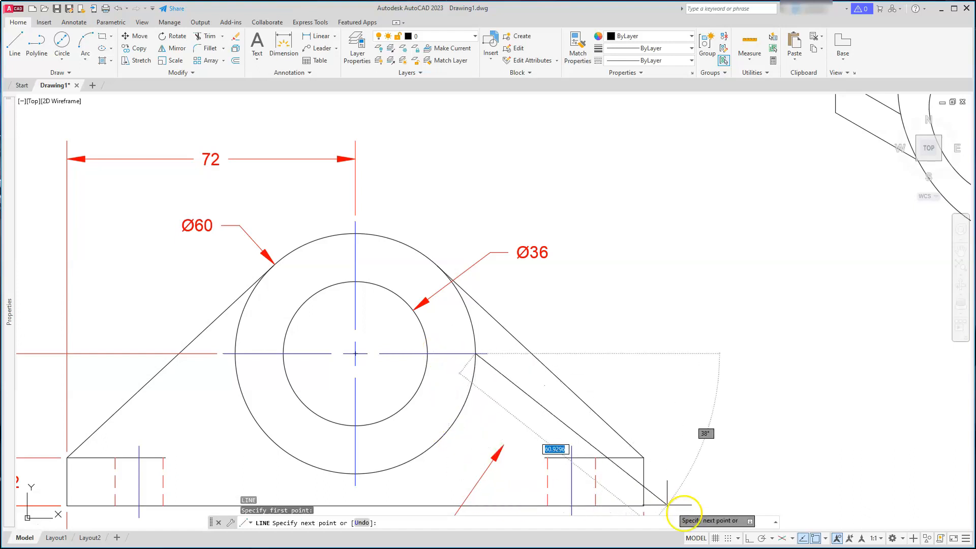
left_click(749, 538)
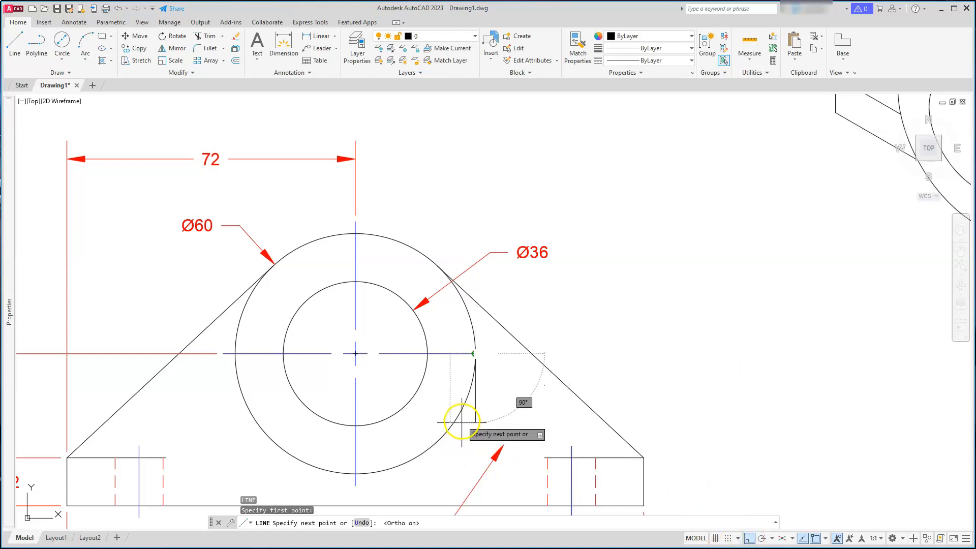
left_click(473, 434)
key("Escape")
key("Escape")
key("Escape")
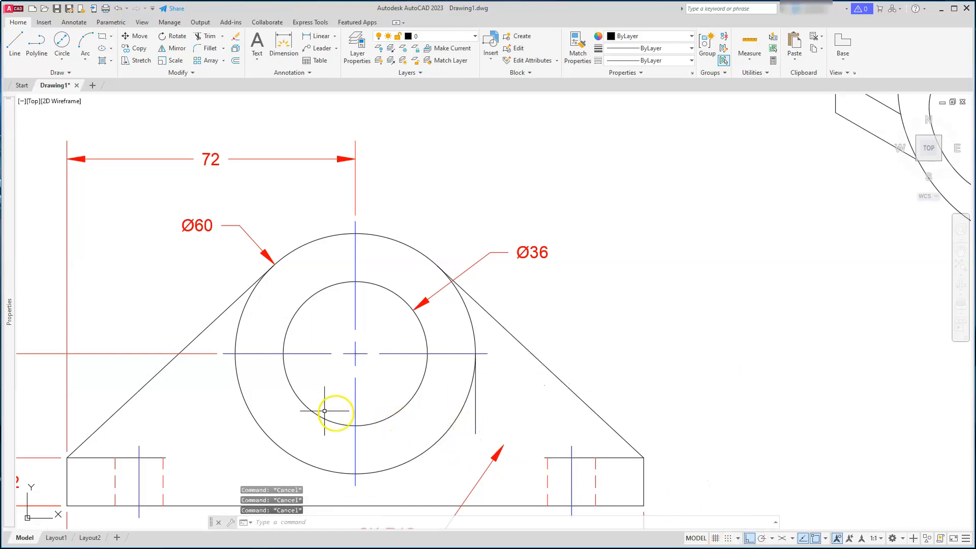
Draw a matching vertical line down from the left quadrant of the Ø60 circle
left_click(11, 48)
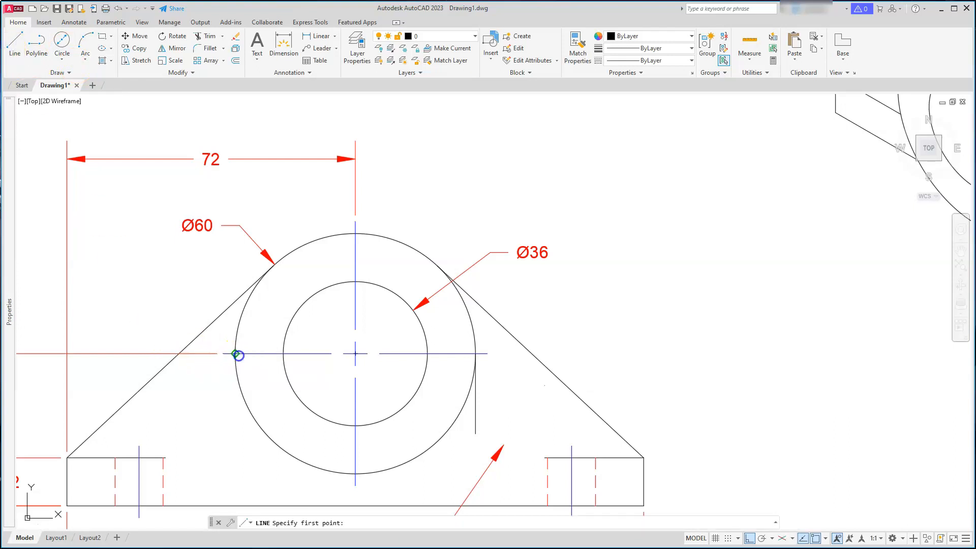
left_click(237, 354)
left_click(227, 424)
key("Escape")
key("Escape")
key("Escape")
key("Escape")
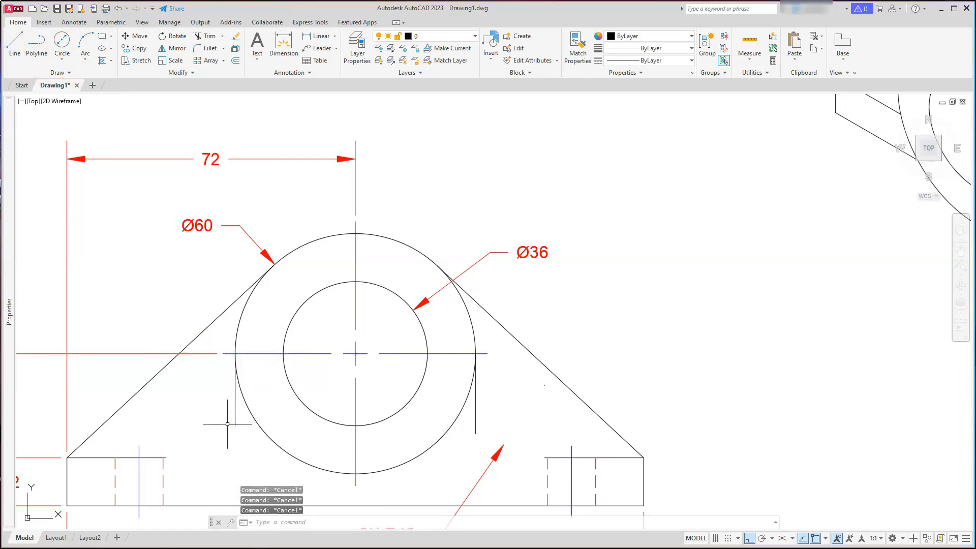
Fillet the base's top edge and the left vertical line with a radius of 18
left_click(207, 48)
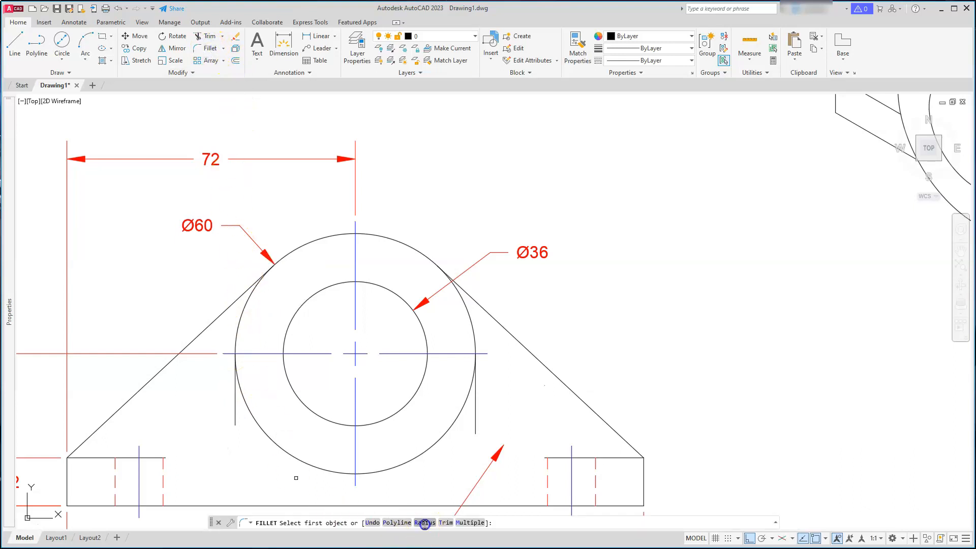
left_click(424, 523)
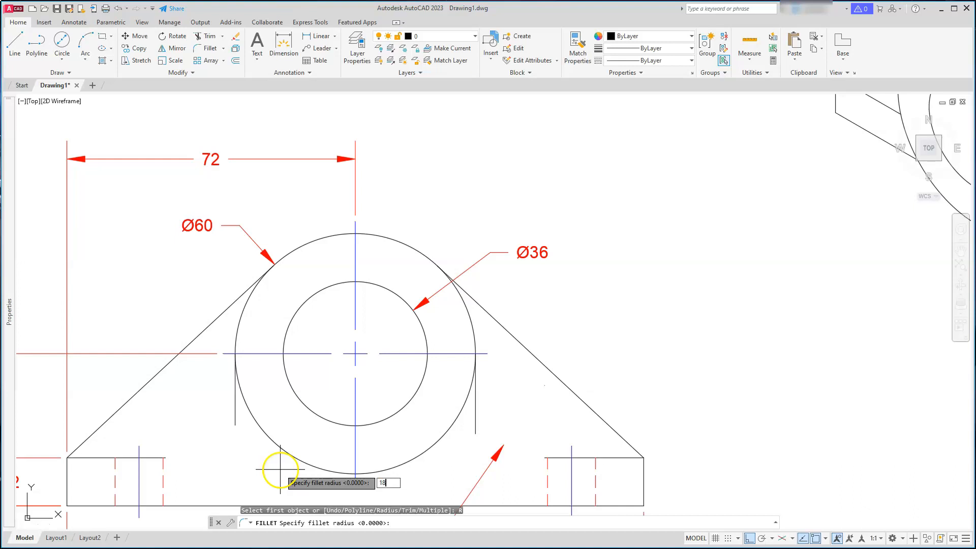
key("Return")
left_click(151, 458)
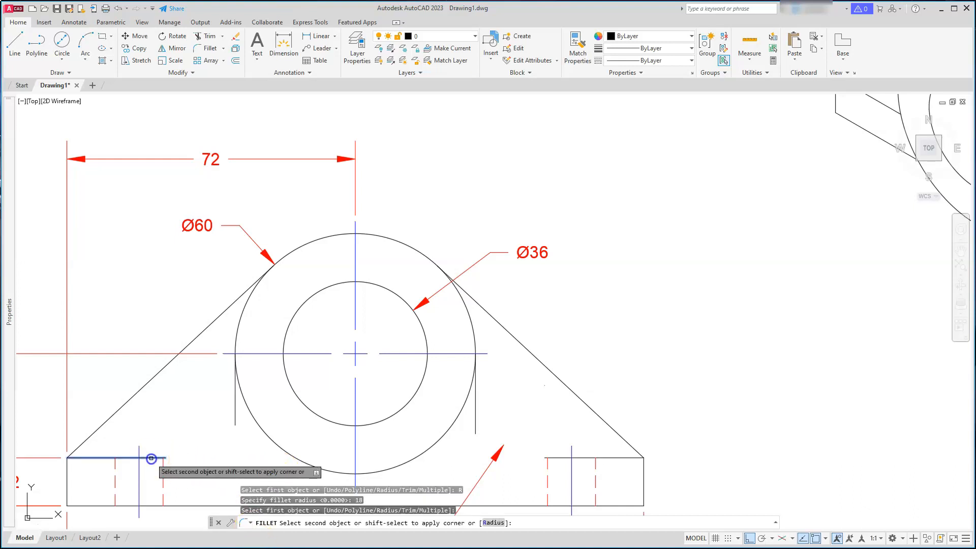
left_click(235, 420)
Fillet the right vertical line and the base's top edge with the same radius
key("Return")
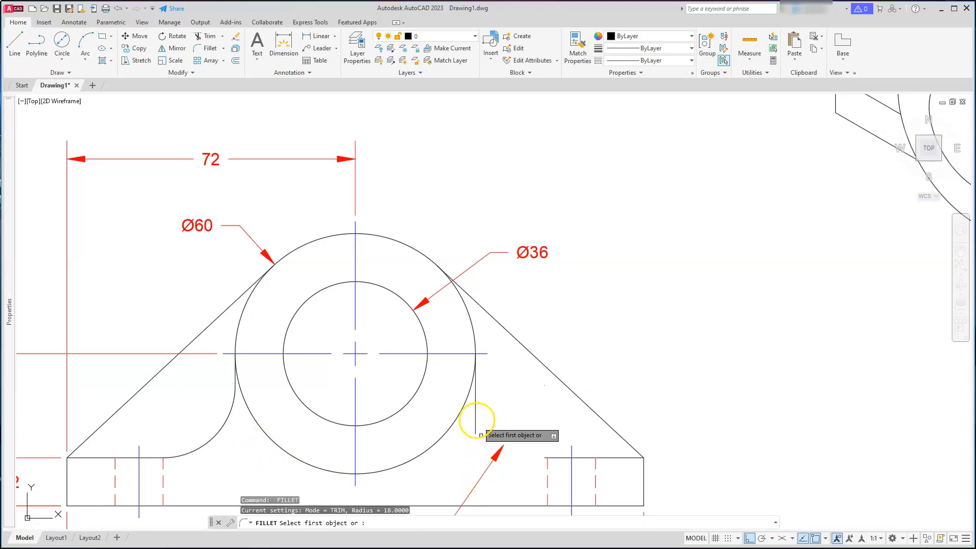
left_click(476, 416)
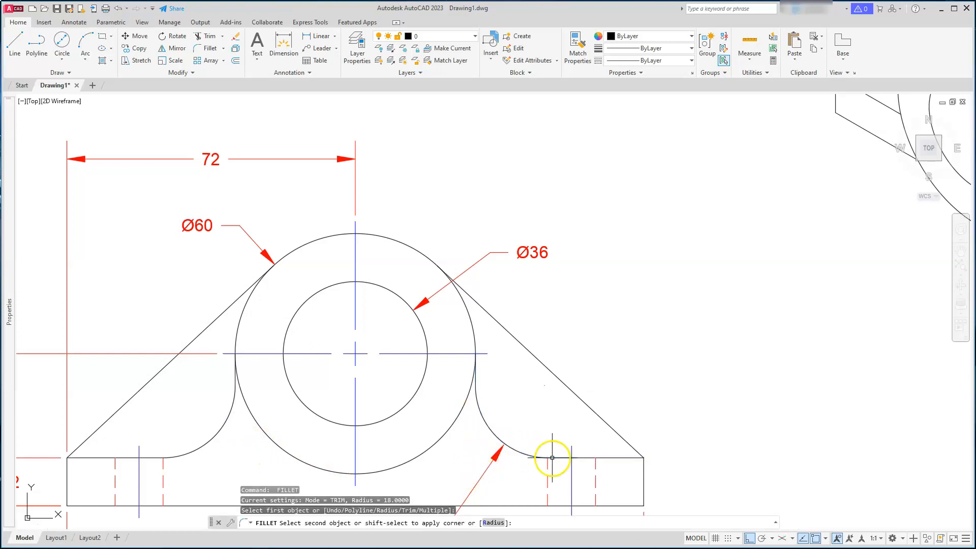
left_click(552, 457)
key("Escape")
key("Escape")
key("Escape")
Delete the reference 2X R18 leader beside the right fillet
scroll(508, 458, "down", 4)
scroll(535, 409, "up", 2)
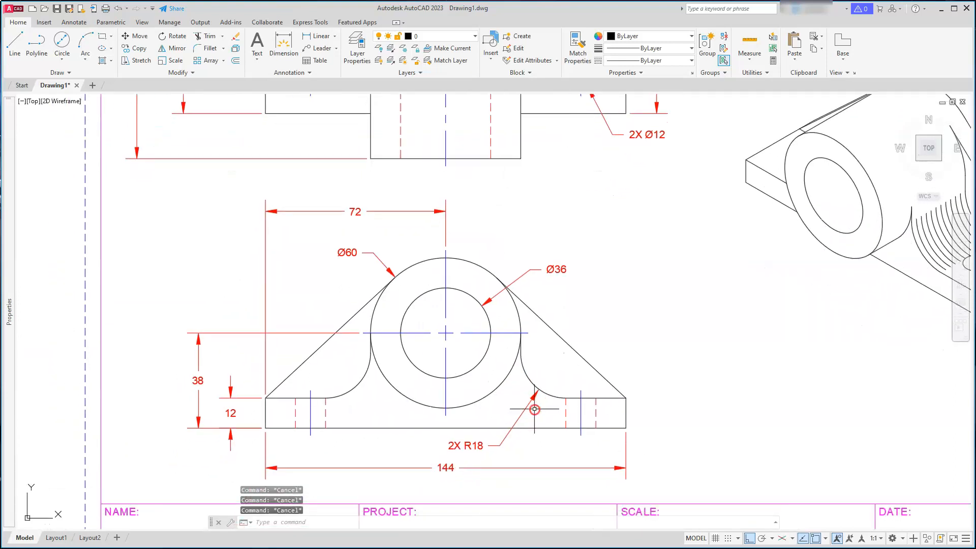
scroll(474, 457, "up", 2)
left_click(497, 439)
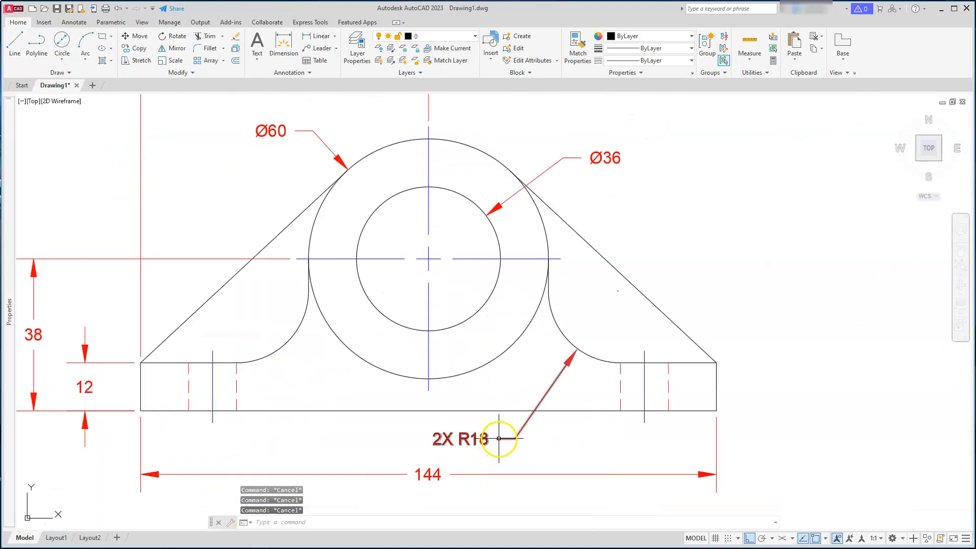
key("Delete")
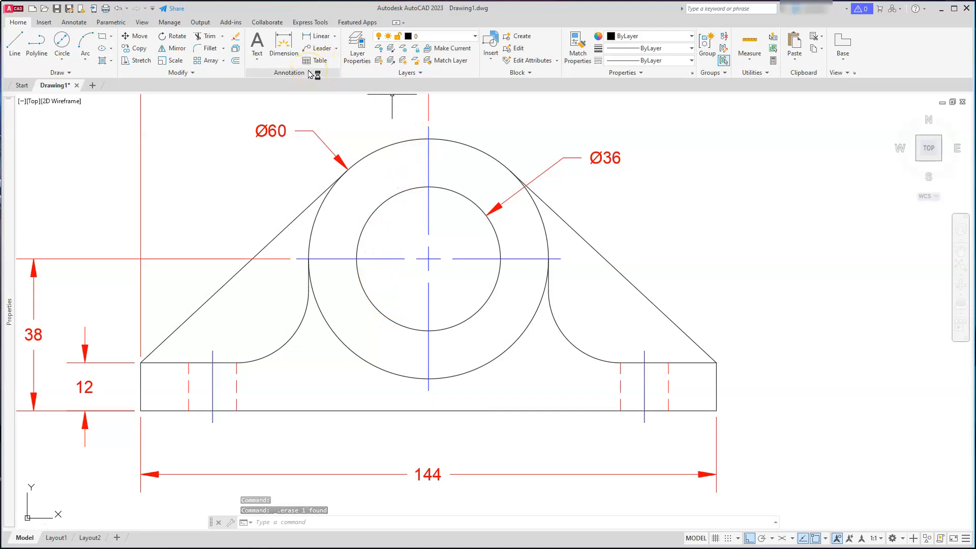
Add a radius dimension to the right fillet arc, placing it below the base
left_click(335, 37)
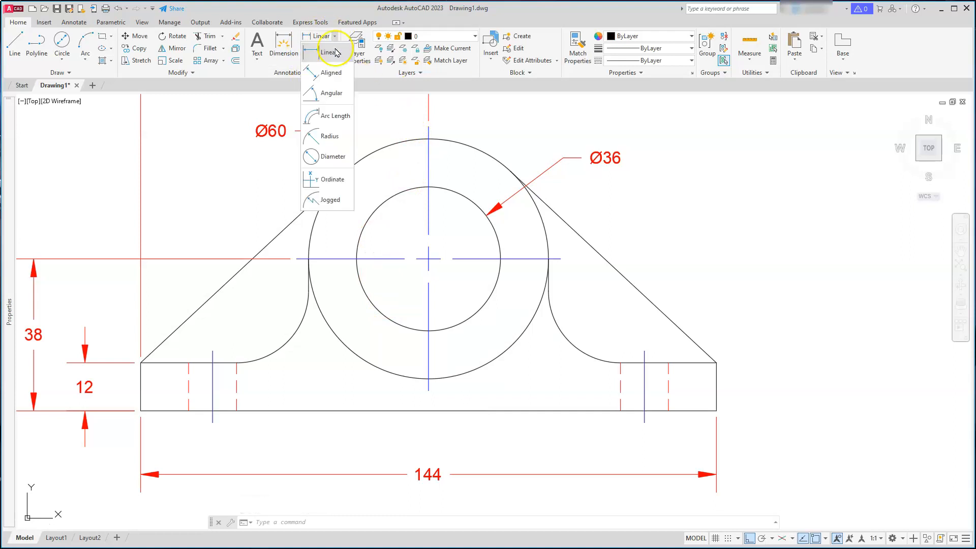
left_click(336, 138)
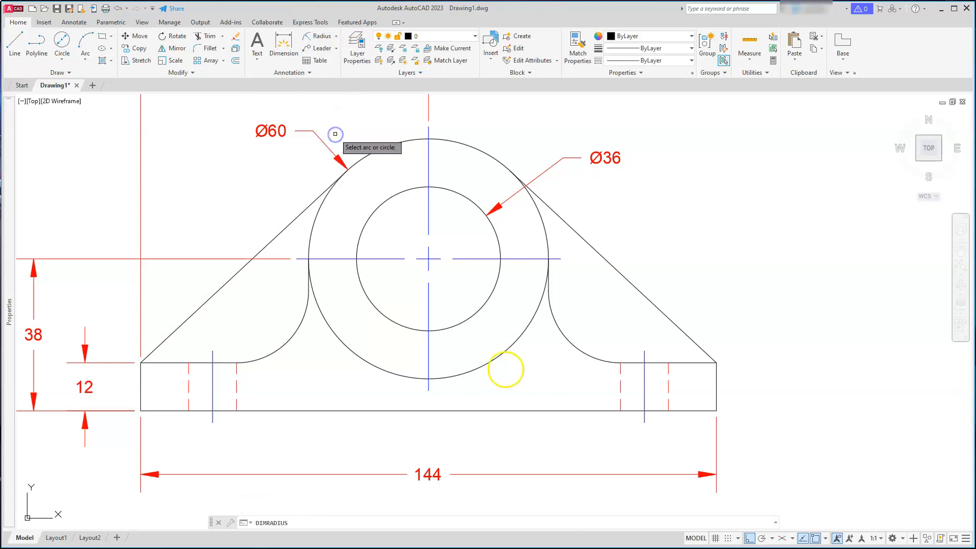
left_click(591, 354)
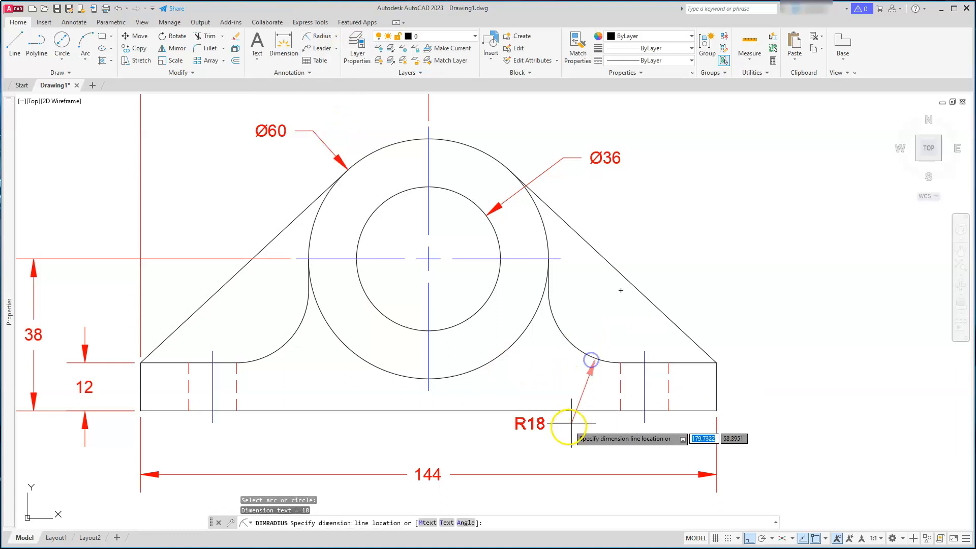
left_click(548, 436)
key("Escape")
key("Escape")
key("Escape")
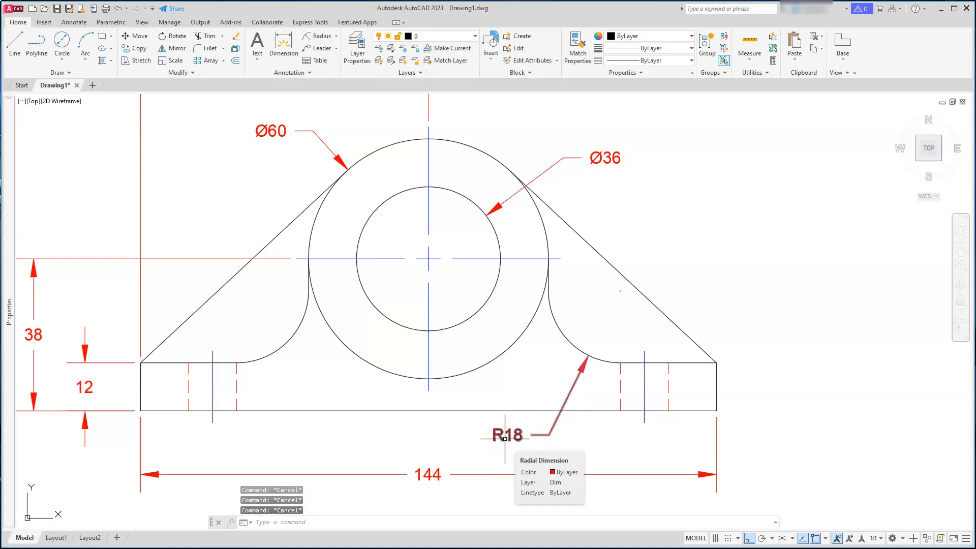
Edit the radius dimension text to read 2X R18
type("co")
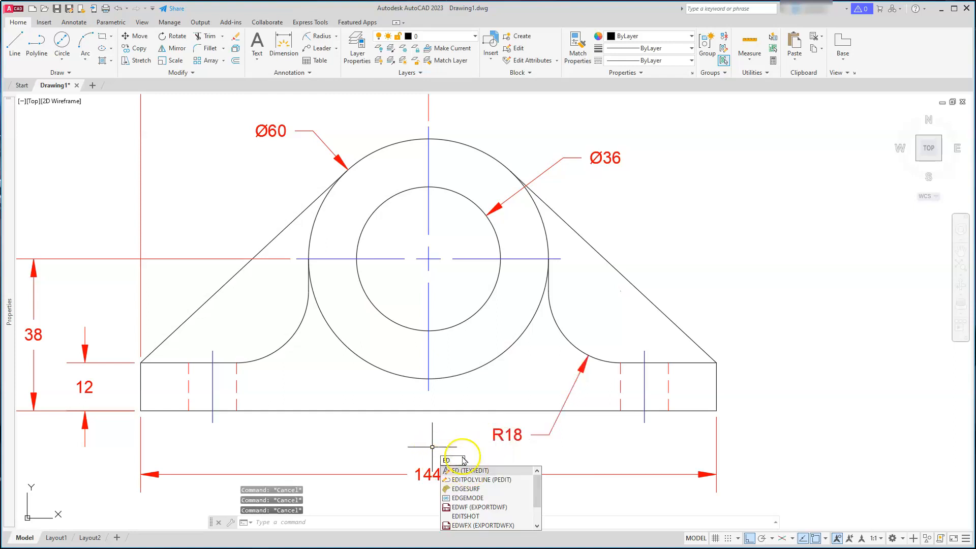
key("Return")
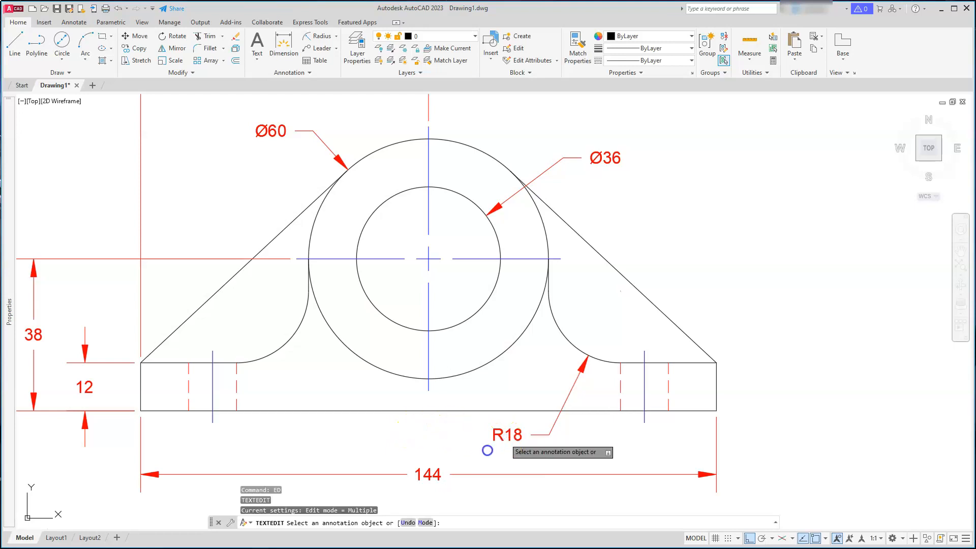
left_click(488, 449)
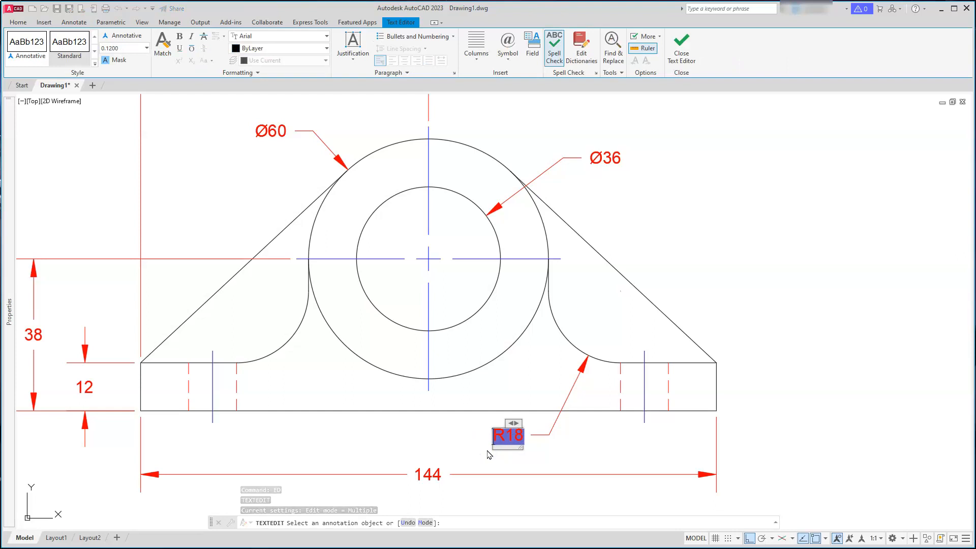
type("2")
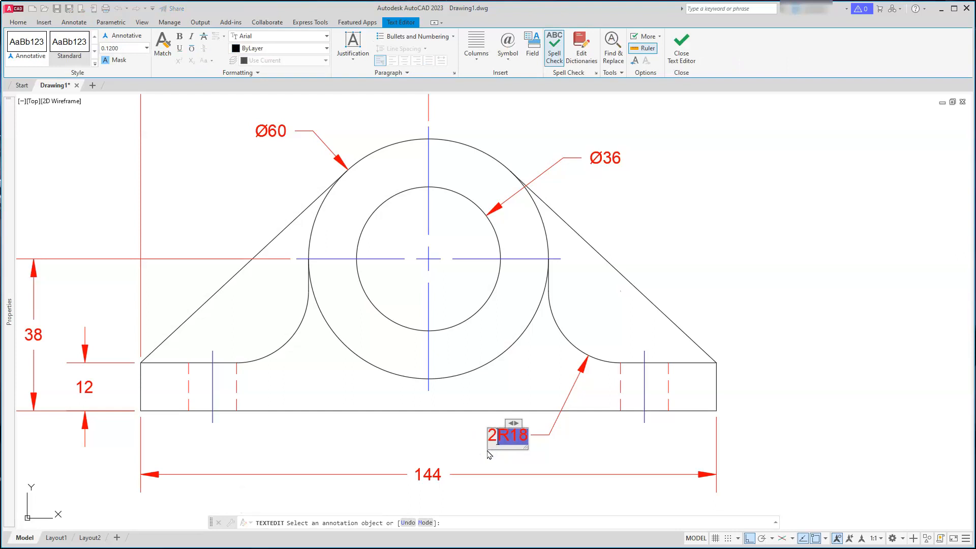
type("x")
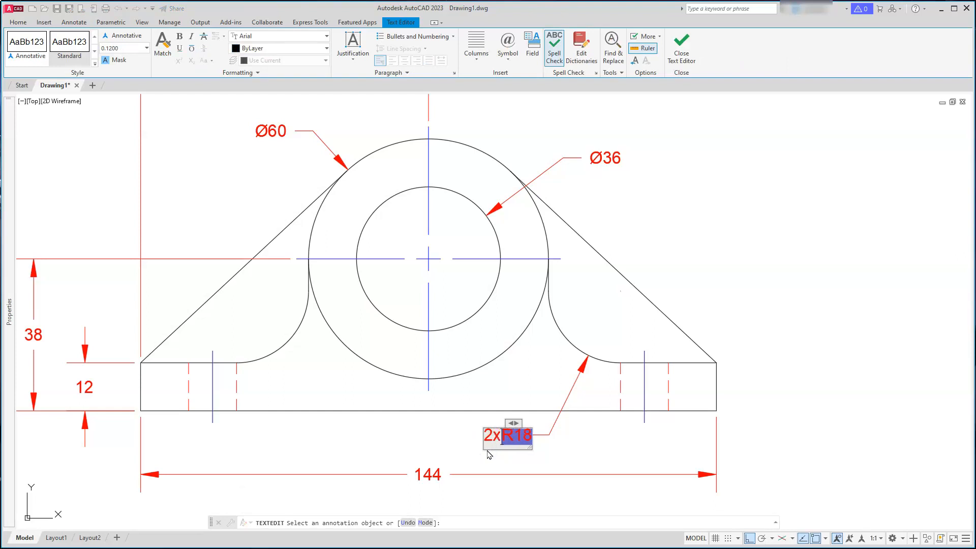
key("BackSpace")
type("X")
left_click(394, 448)
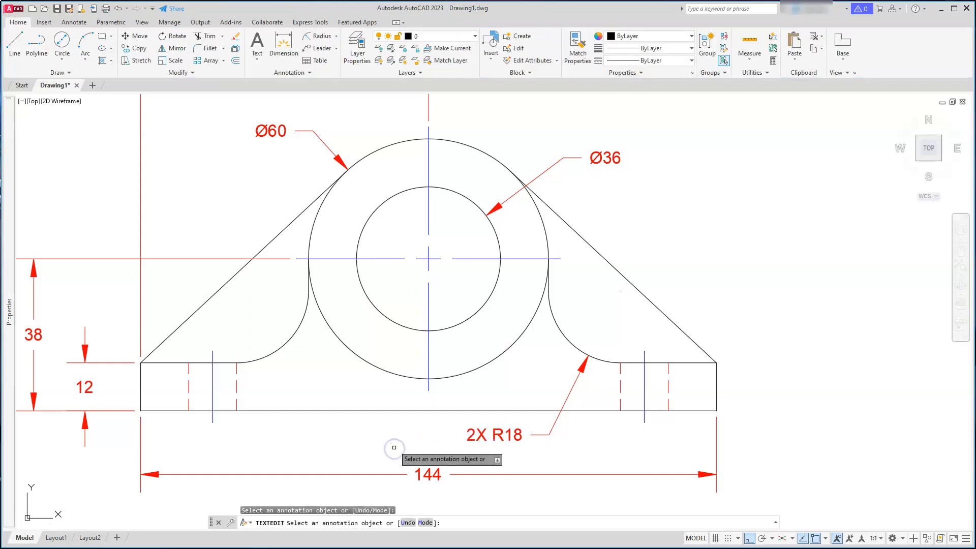
key("Escape")
key("Escape")
key("Escape")
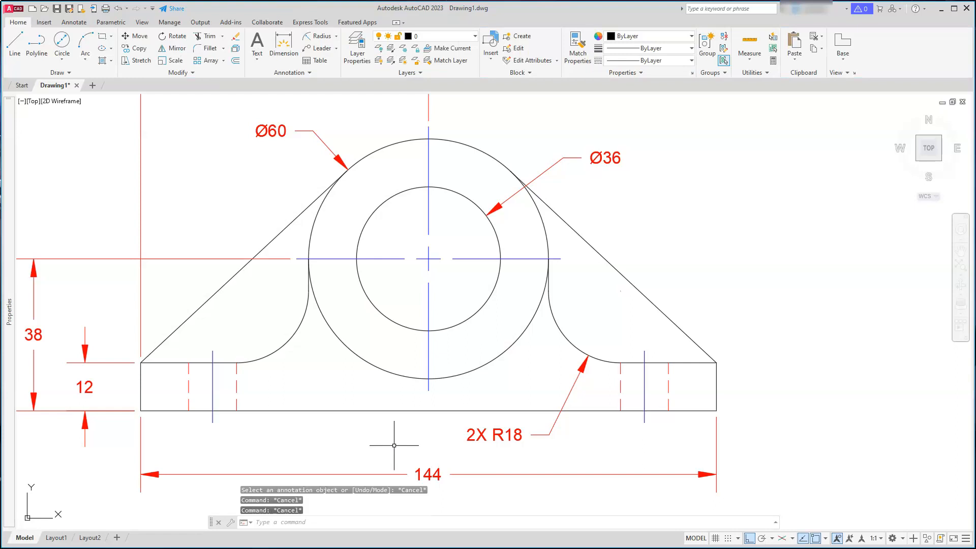
Turn on isometric drafting and switch the isoplane to Left
scroll(394, 445, "down", 4)
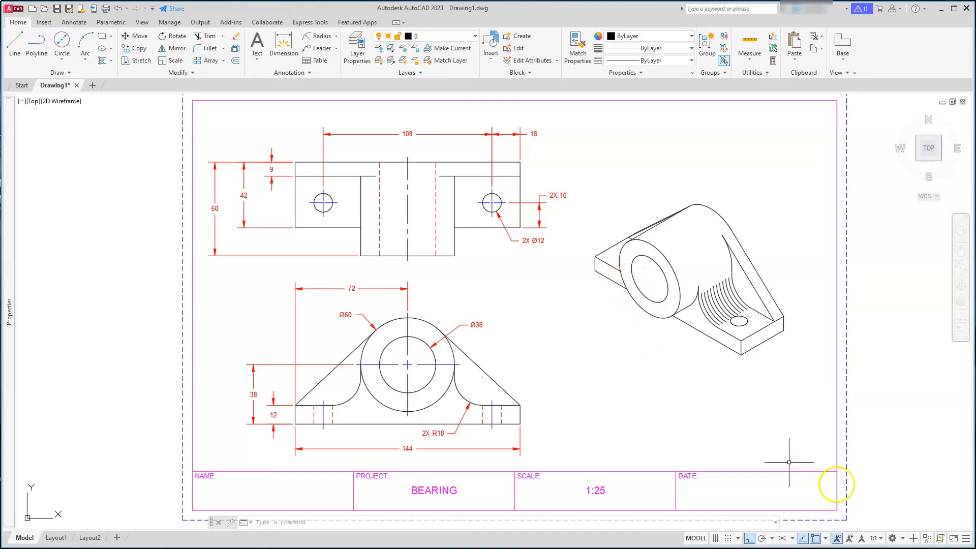
left_click(782, 540)
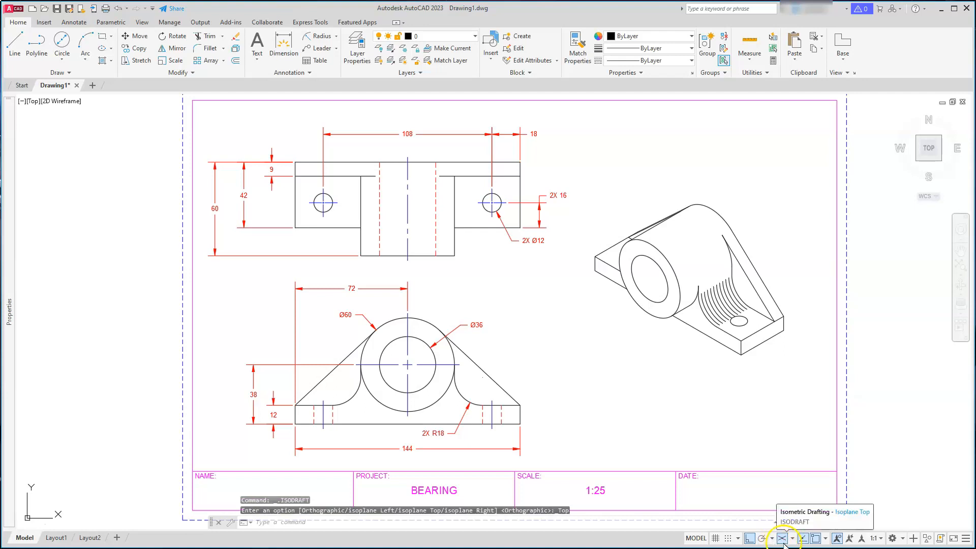
left_click(750, 538)
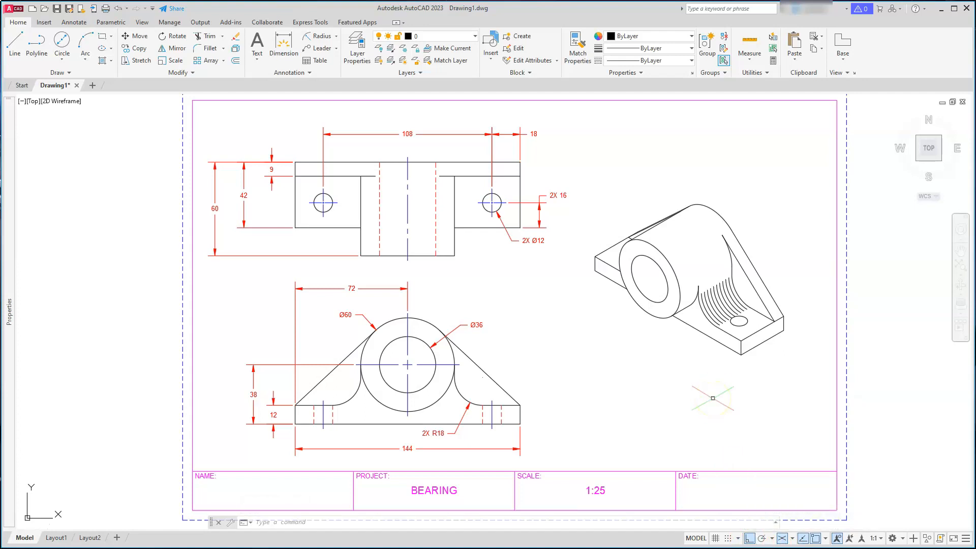
middle_click_drag(790, 383, 520, 370)
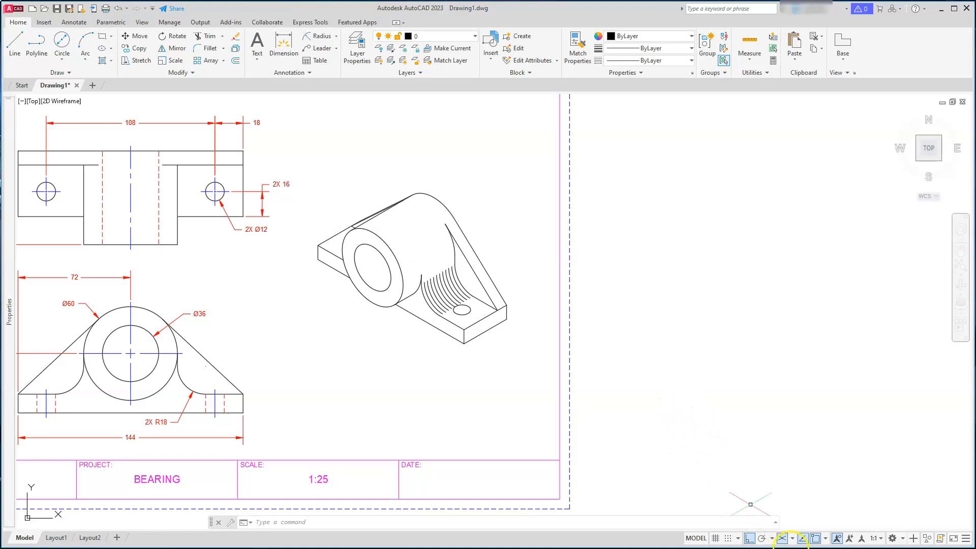
left_click(792, 538)
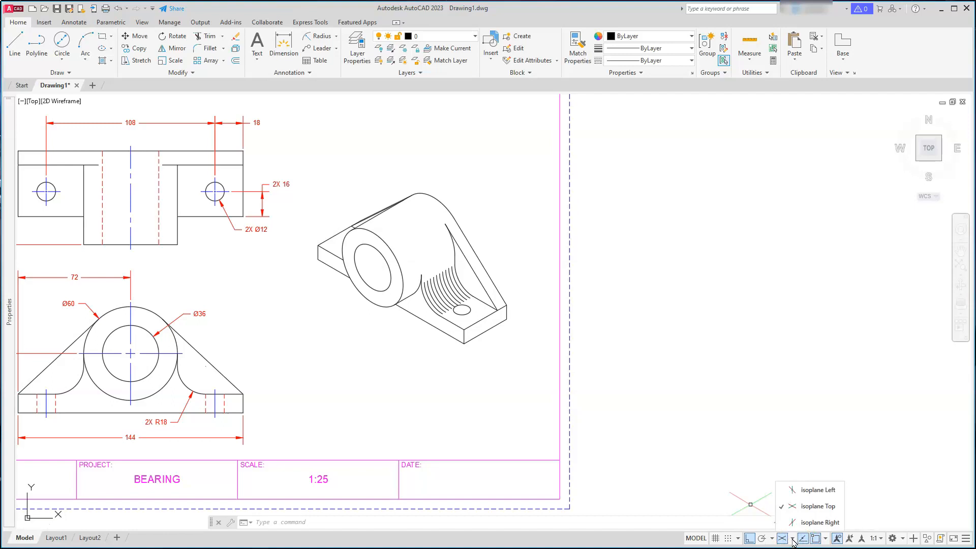
left_click(794, 496)
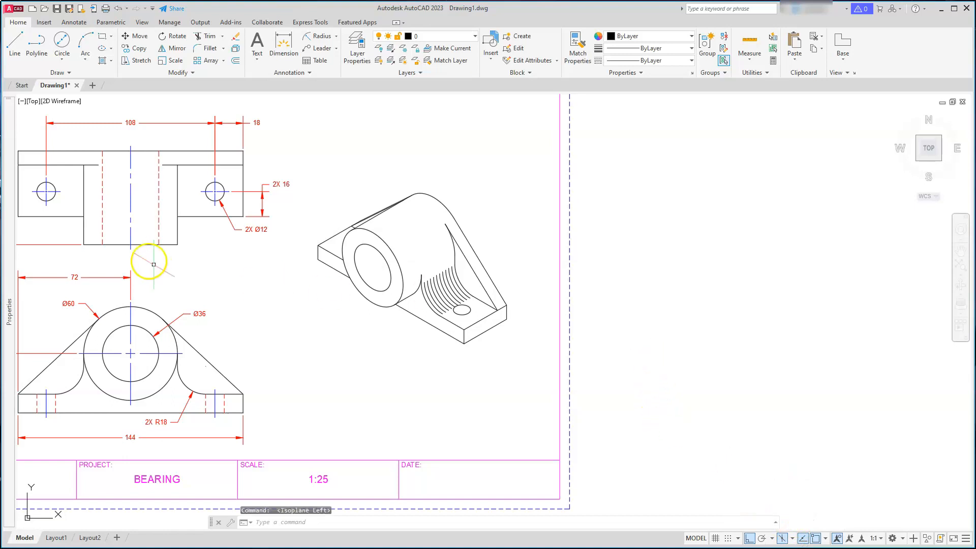
Draw a closed isometric rectangle with sides of 12 and 144 in empty space
left_click(14, 42)
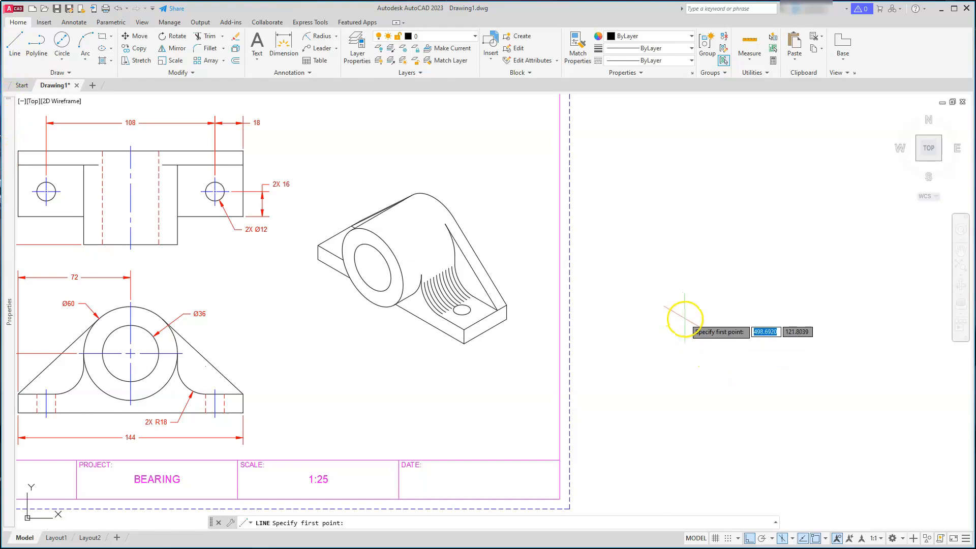
left_click(680, 313)
type("12")
key("Return")
type("144")
key("Return")
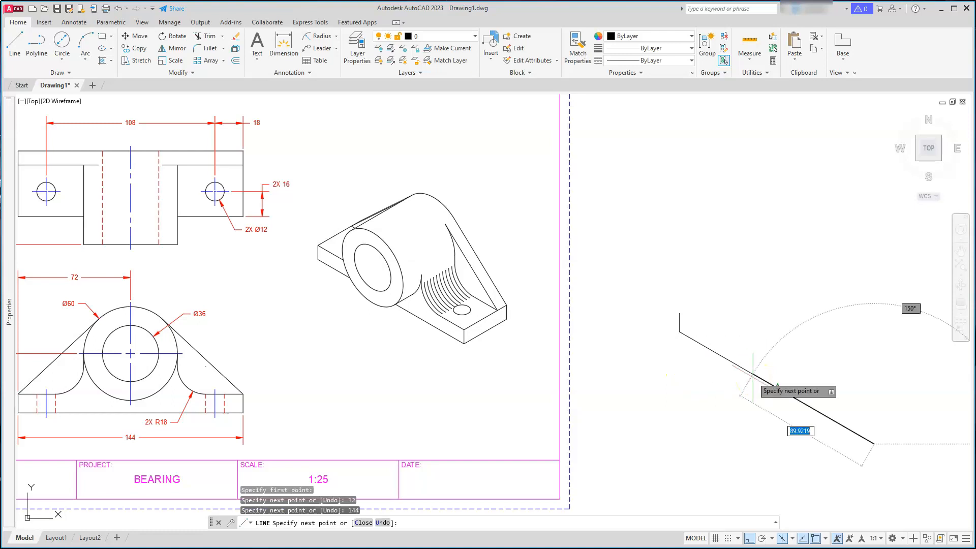
type("12")
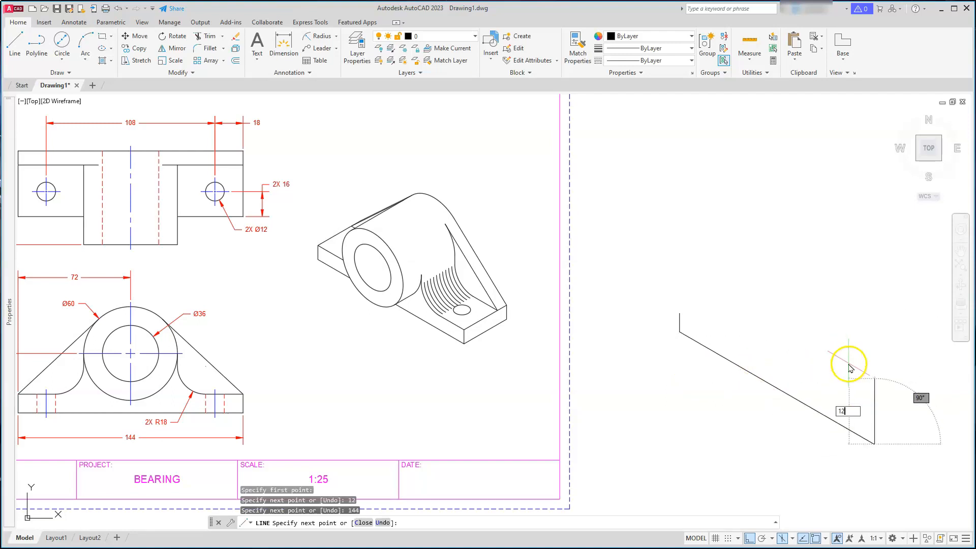
key("Return")
type("C")
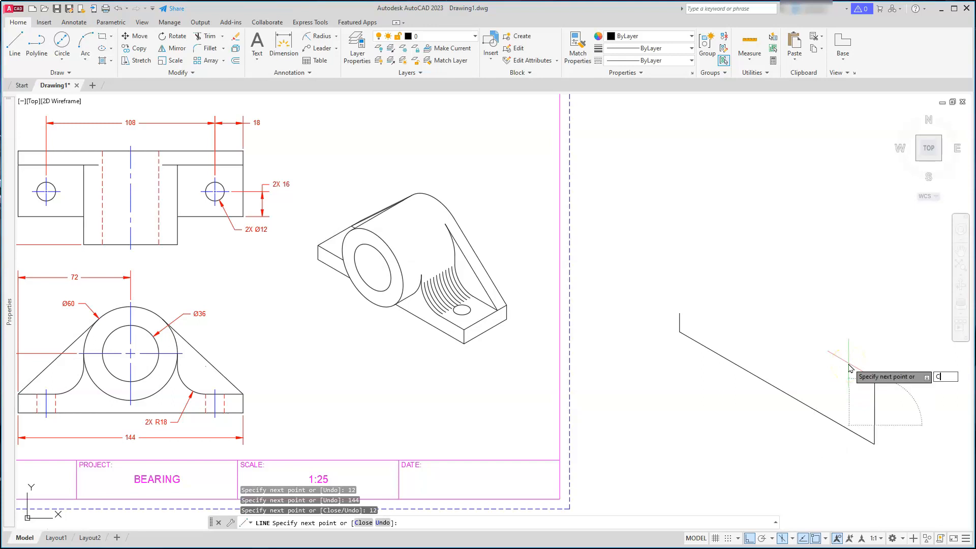
key("Return")
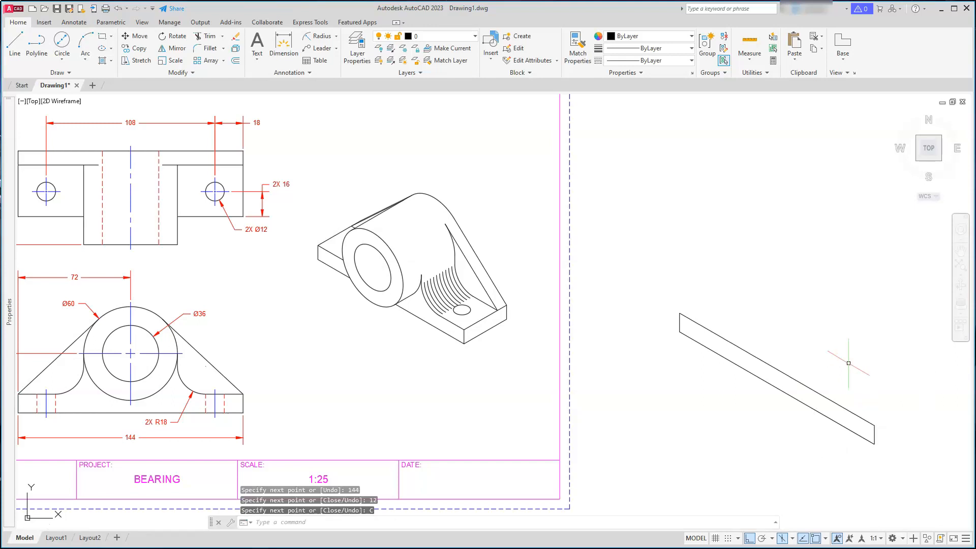
Copy the isometric rectangle 42 units back along the 30° isometric axis
mouse_move(846, 374)
middle_mouse_down()
mouse_move(817, 387)
mouse_move(690, 376)
middle_mouse_up()
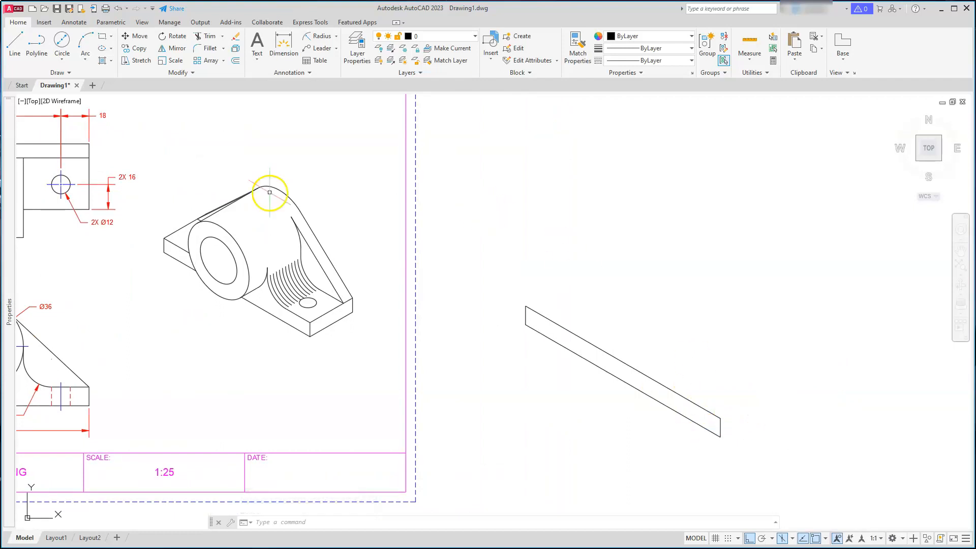
left_click(135, 48)
left_click(636, 277)
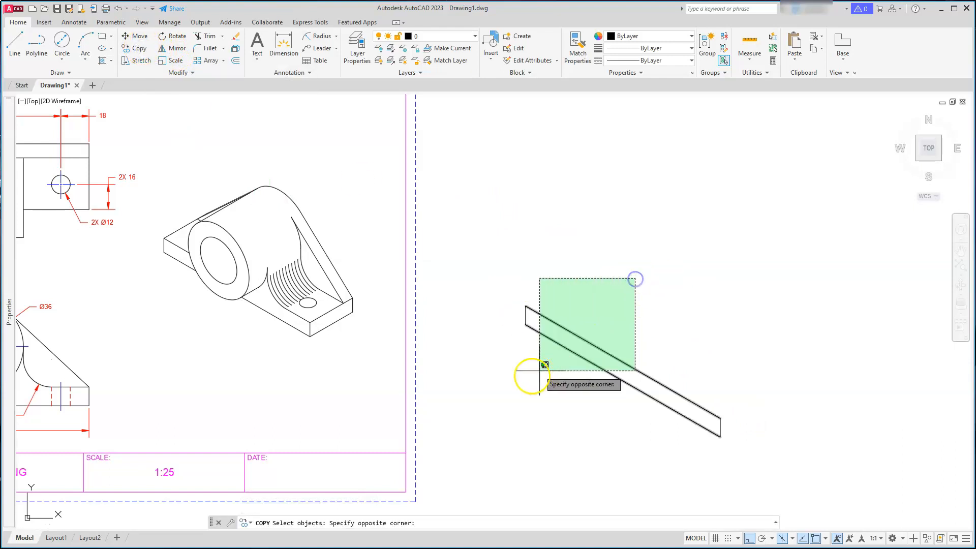
left_click(514, 383)
left_click(770, 374)
left_click(704, 473)
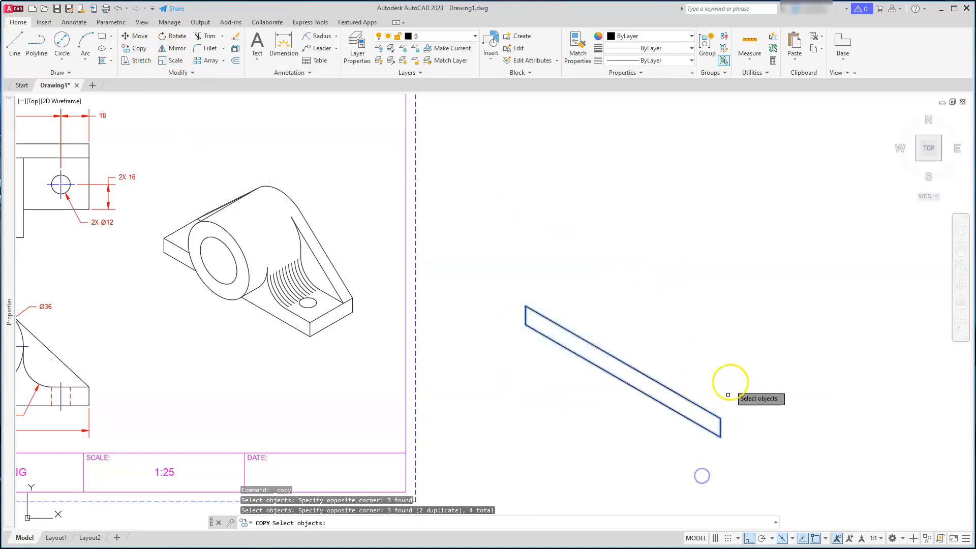
key("Return")
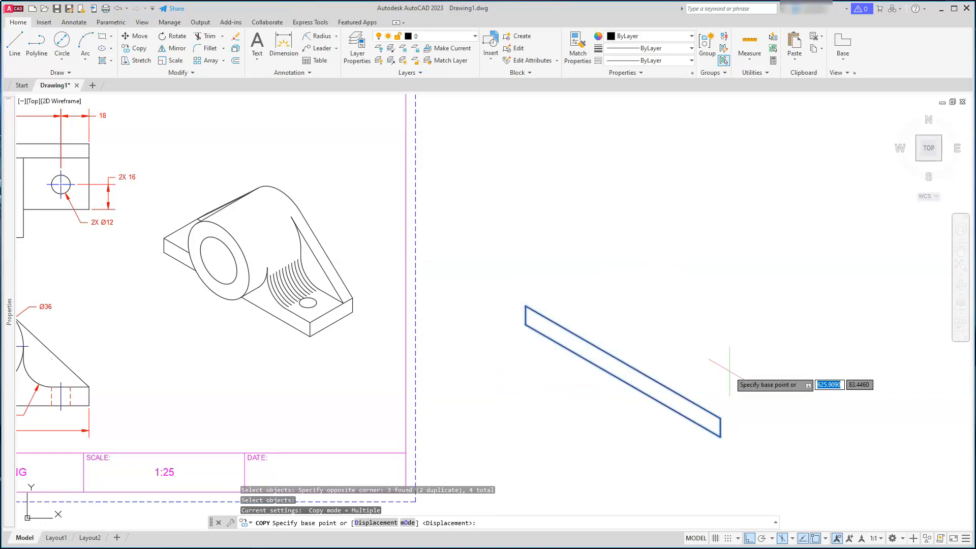
left_click(694, 322)
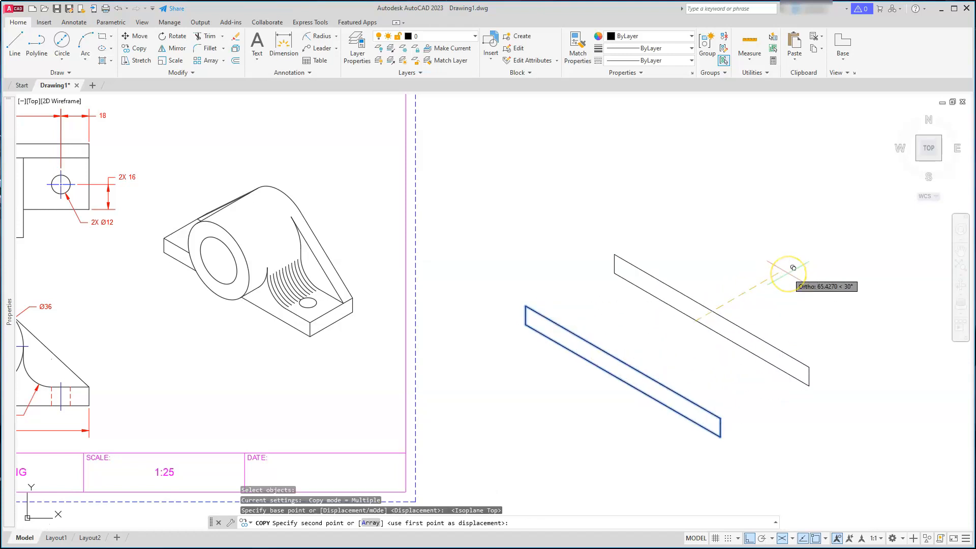
type("42")
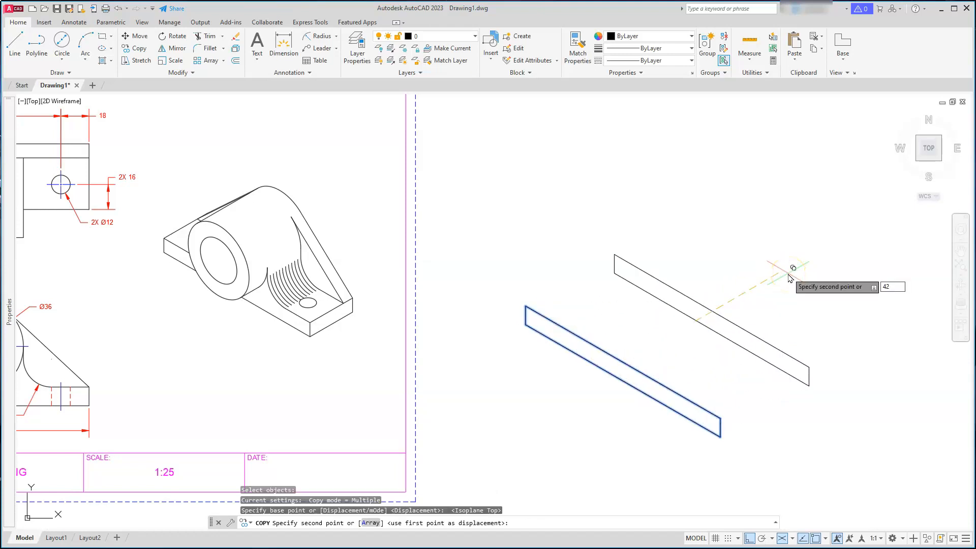
key("Return")
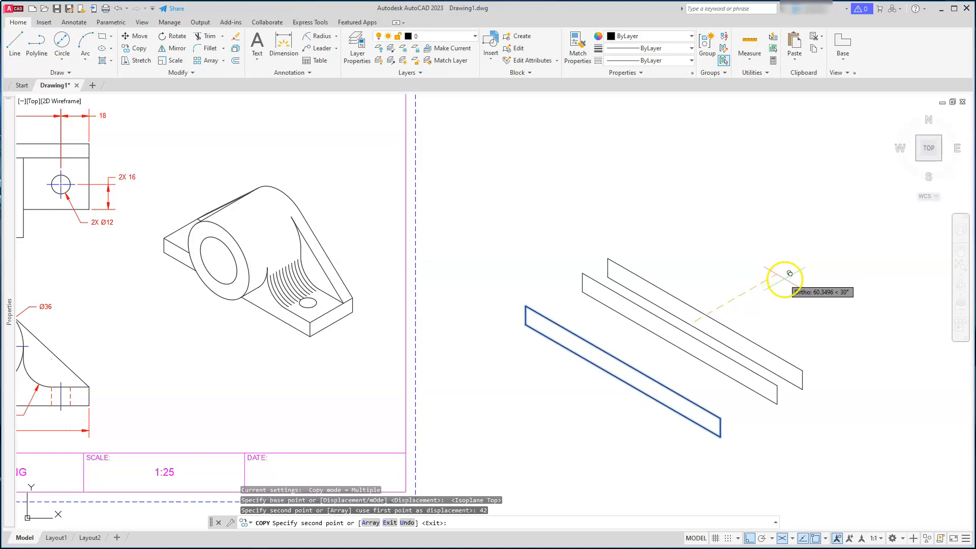
key("Escape")
key("Escape")
key("Escape")
key("Escape")
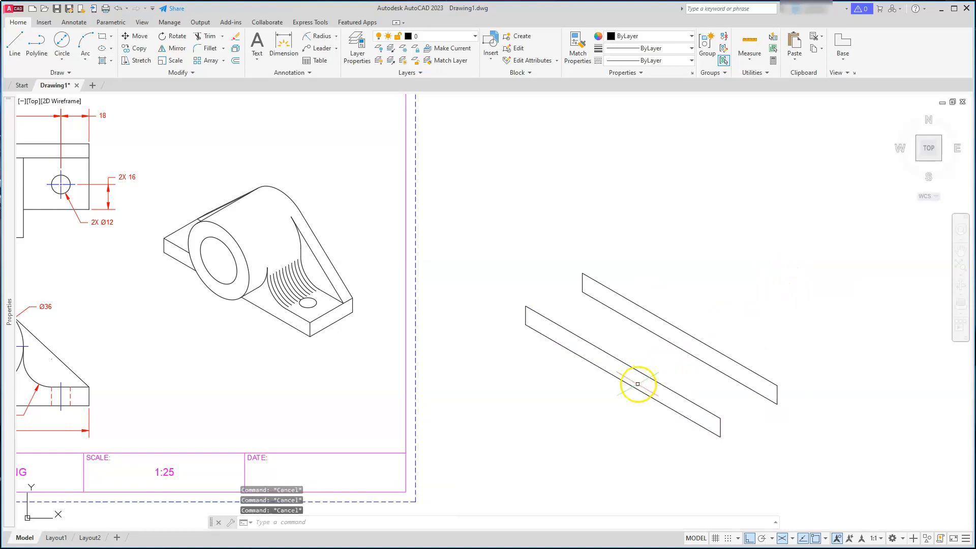
Switch the isoplane from Top through Right to Left
scroll(660, 322, "up", 2)
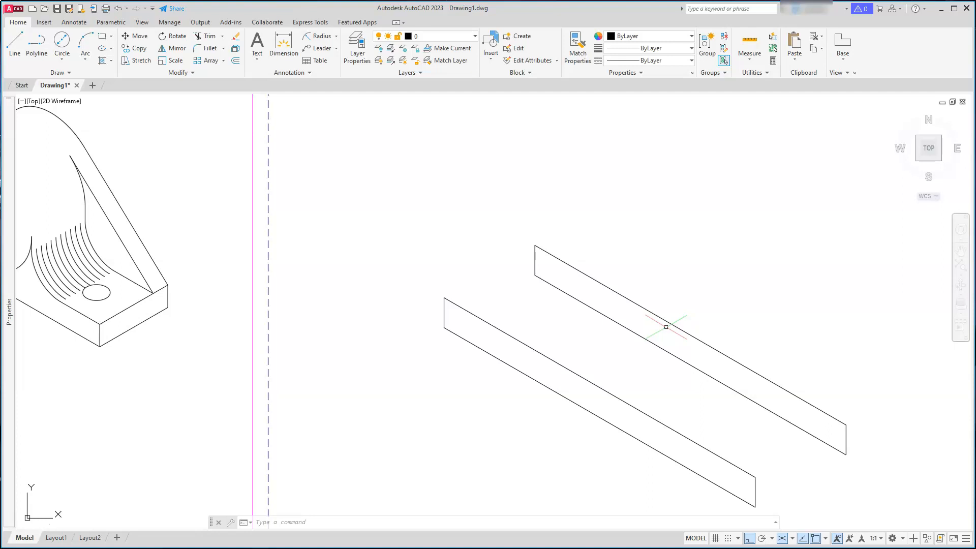
key("F5")
key("F5")
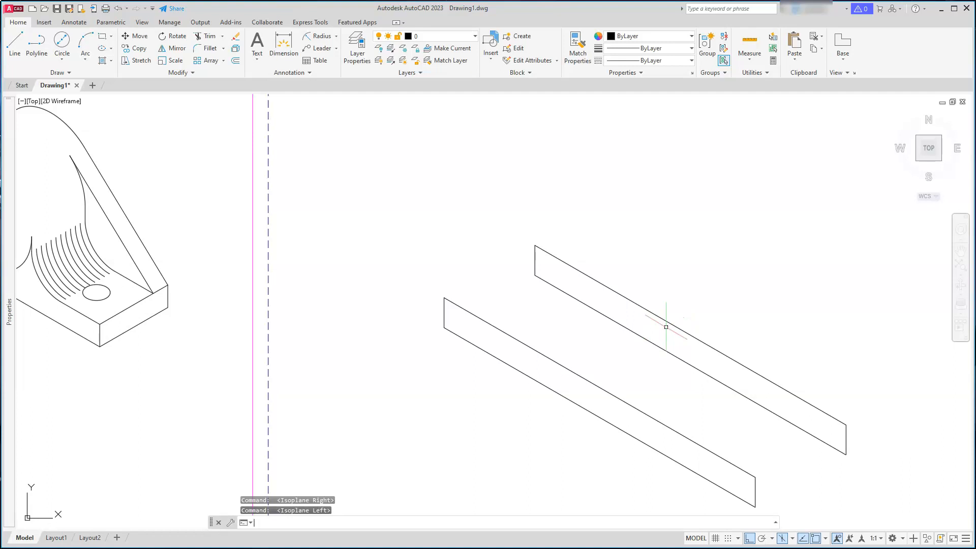
type("EL")
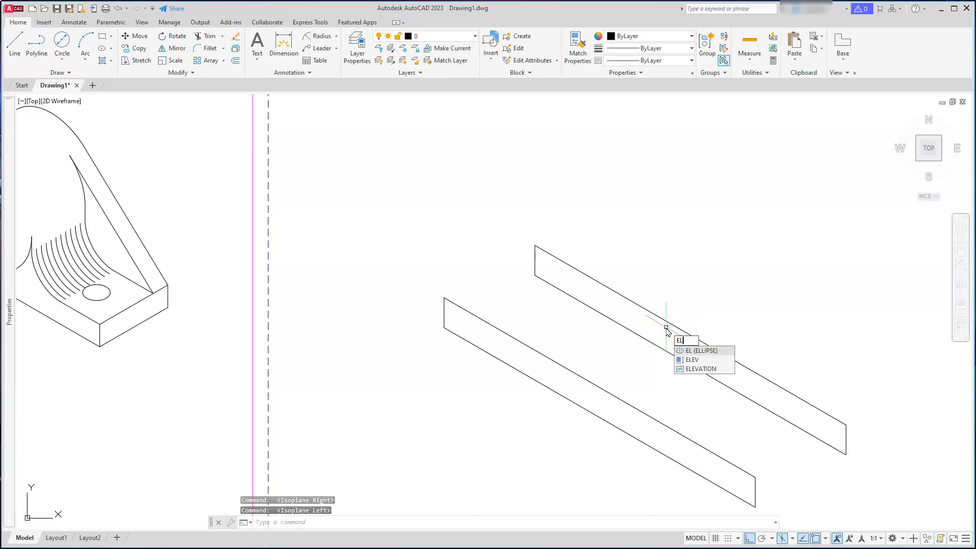
key("Return")
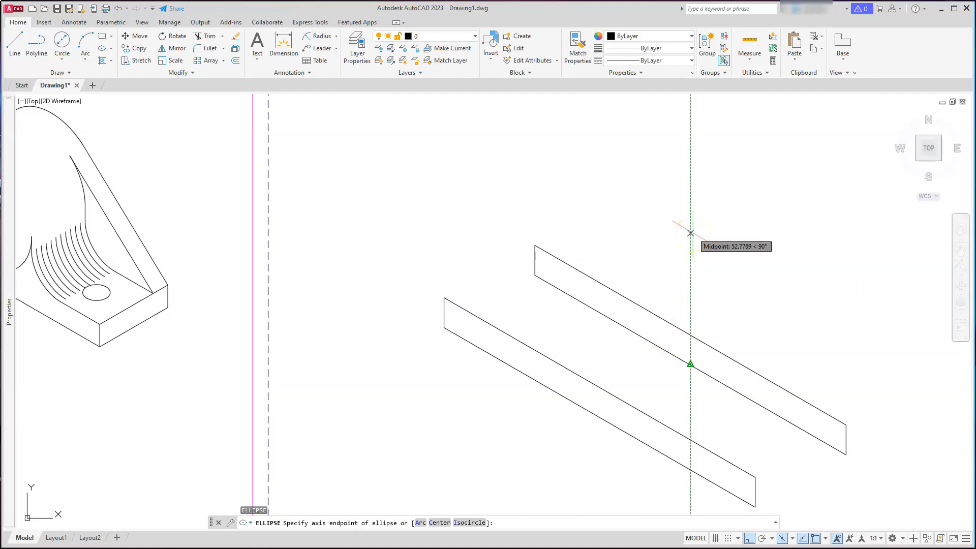
type("38")
key("Return")
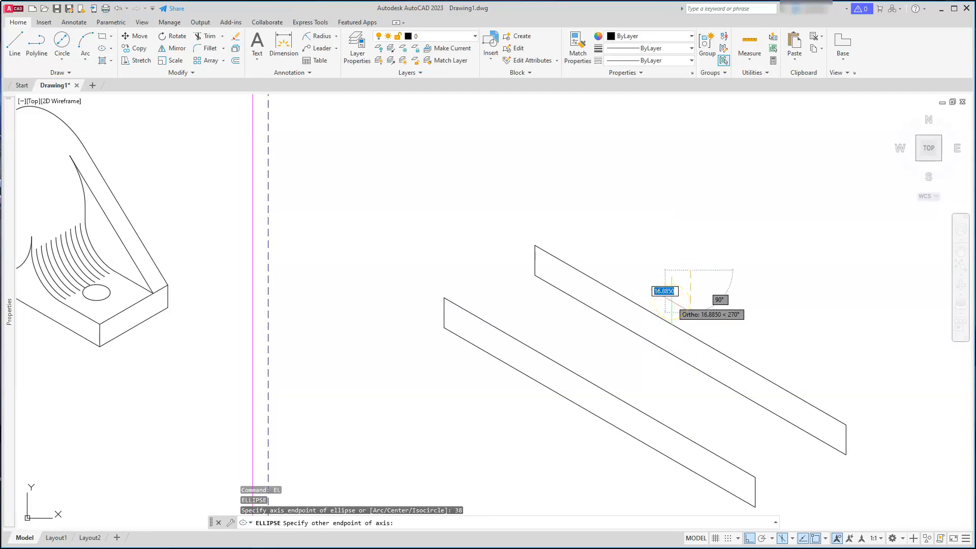
key("Escape")
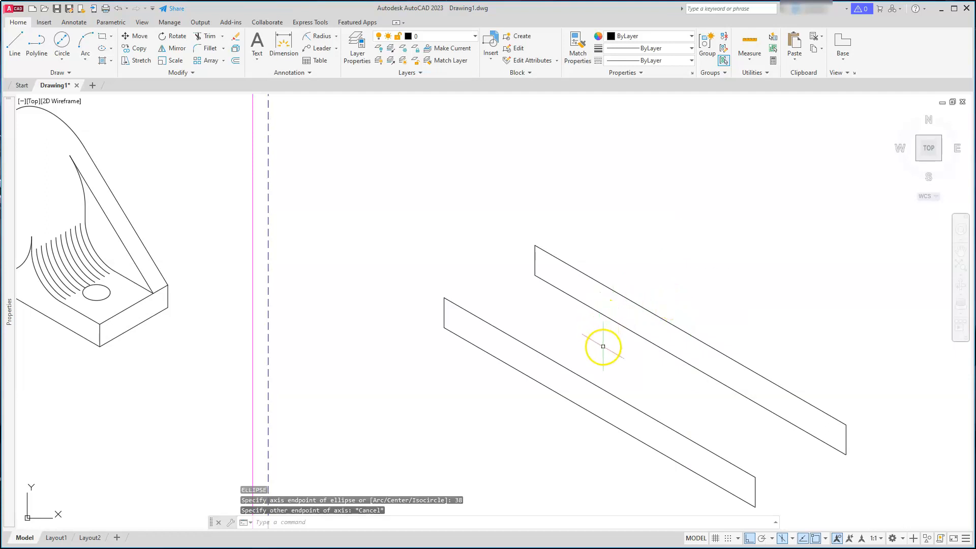
Draw a 60 diameter isocircle centred 38 units above the midpoint of the rear rectangle's top edge
key("Return")
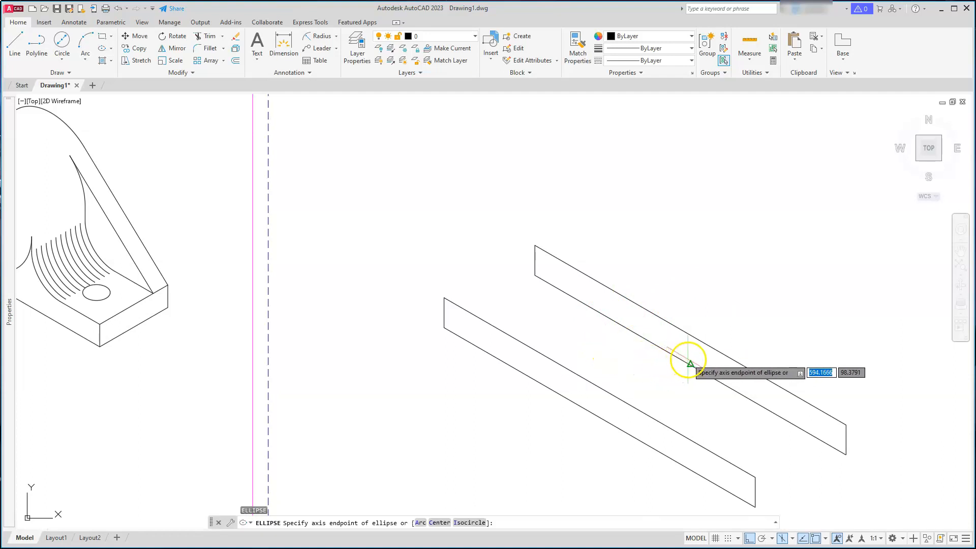
left_click(469, 522)
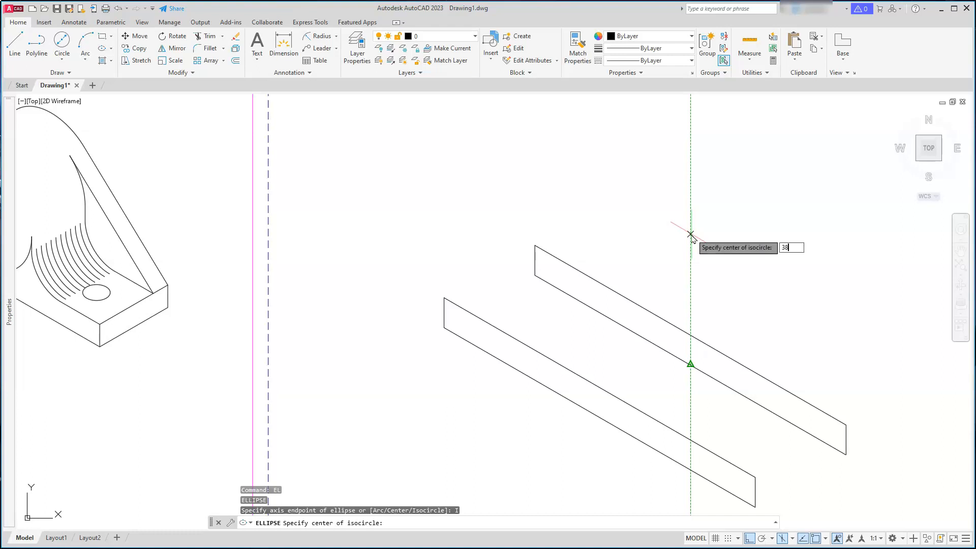
key("Return")
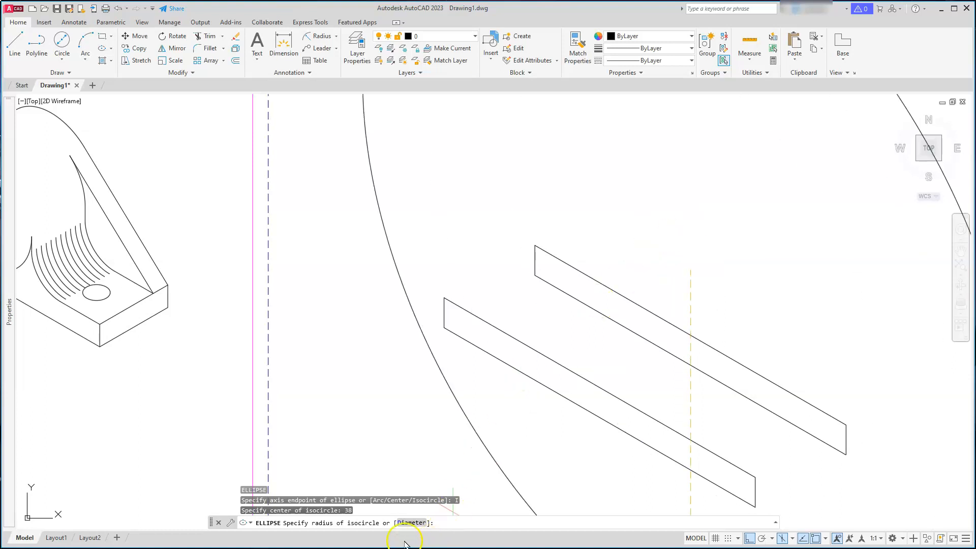
left_click(407, 525)
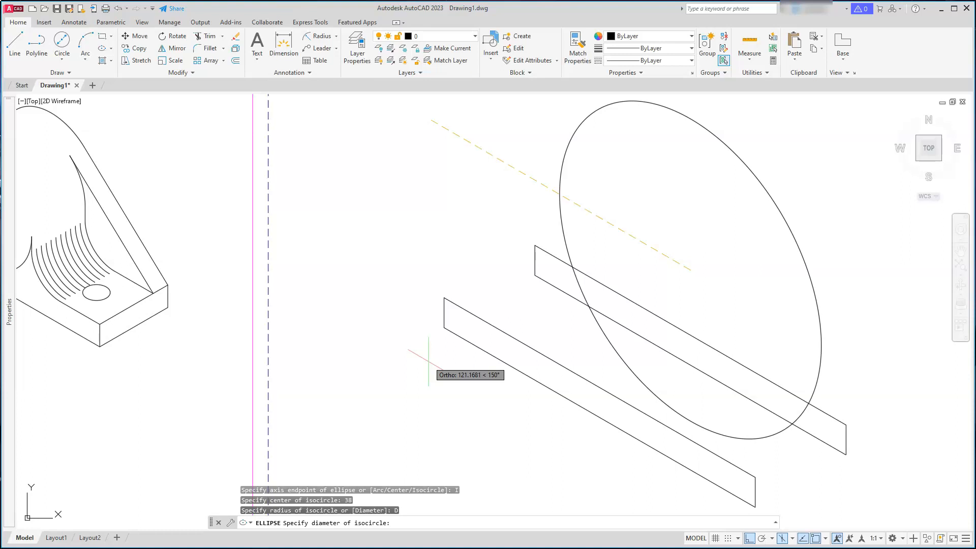
type("60")
key("Return")
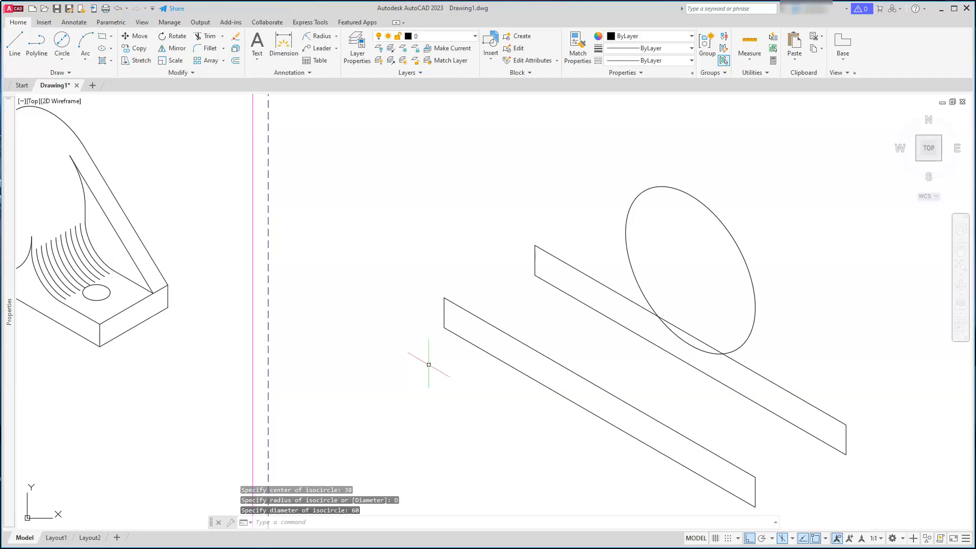
key("Escape")
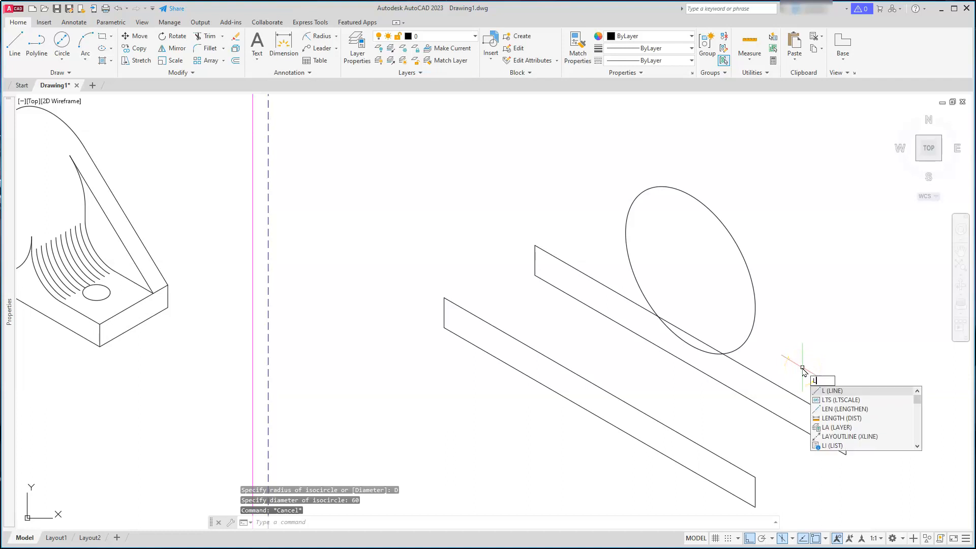
Draw a line from the rear rectangle's right top corner tangent to the isocircle
key("Return")
left_click(839, 424)
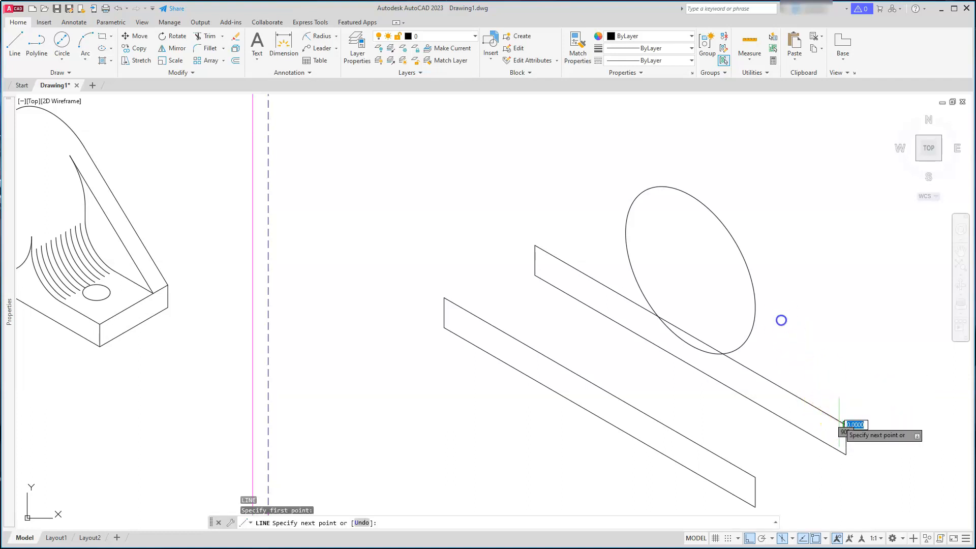
type("7")
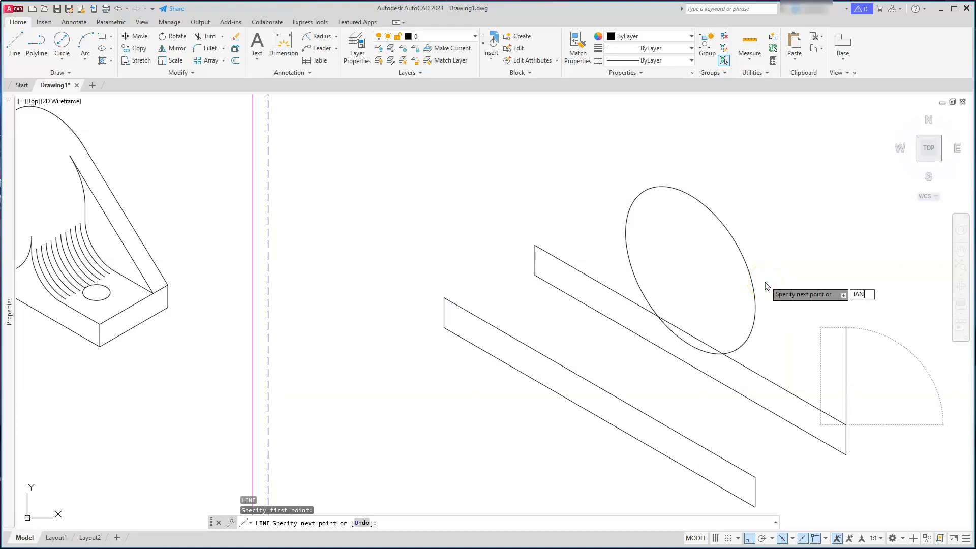
key("Return")
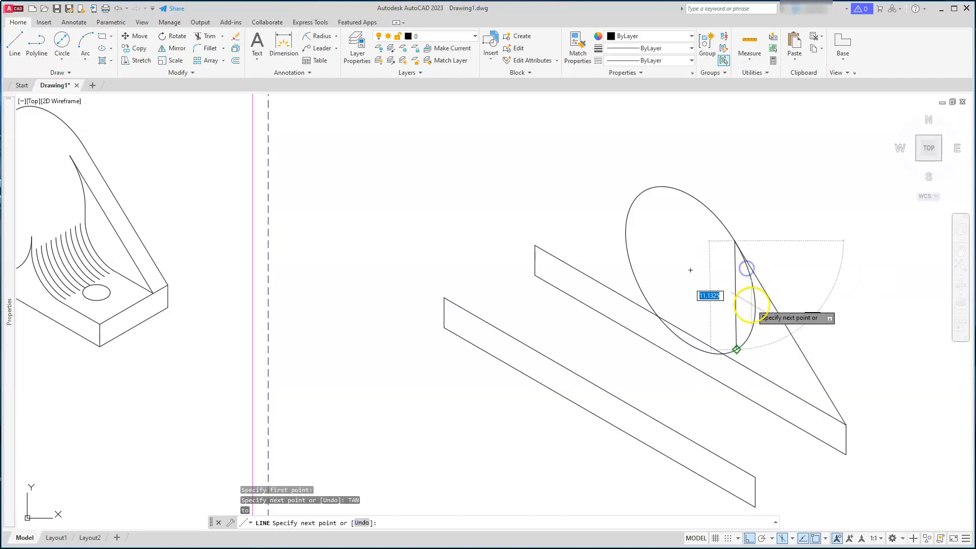
key("Escape")
key("Escape")
key("Escape")
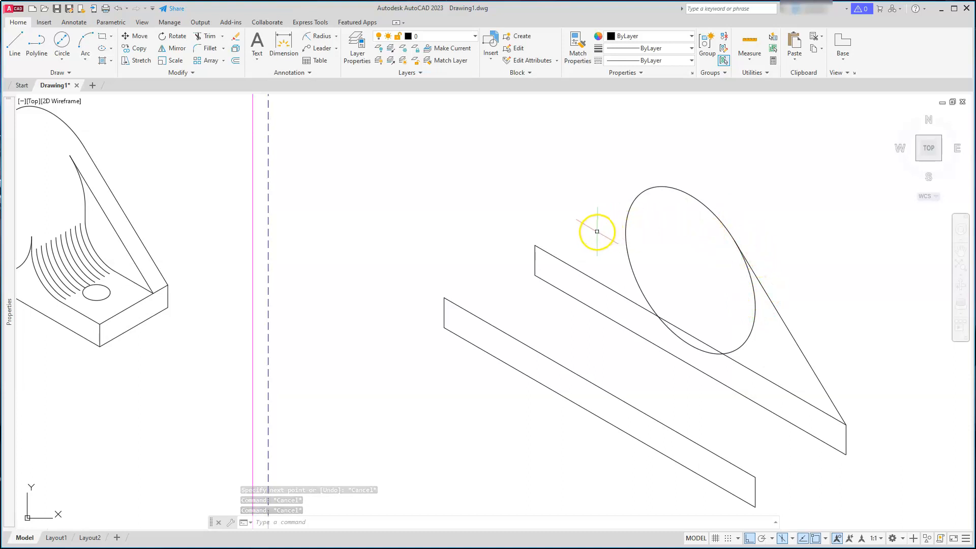
Draw a line from the rear rectangle's left top corner tangent to the top of the isocircle
type("l")
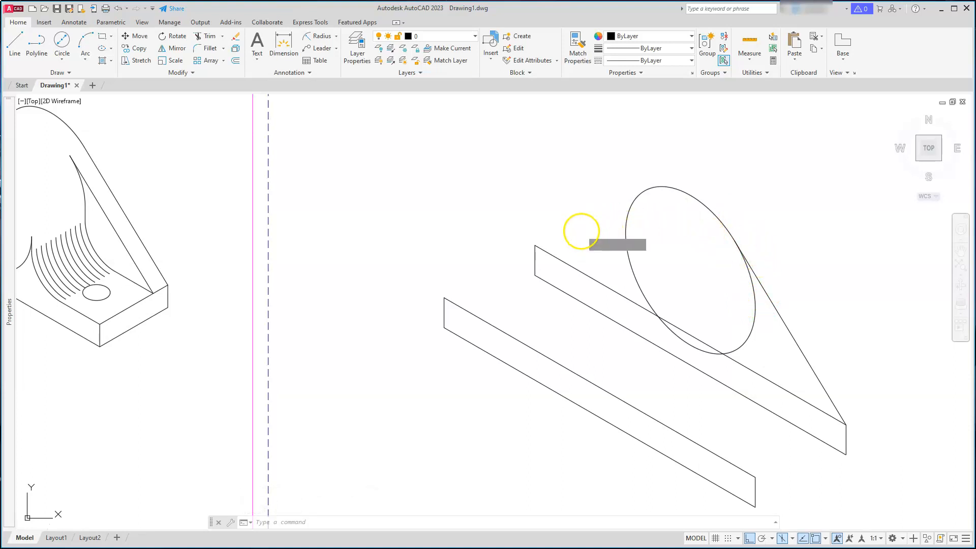
key("Return")
left_click(535, 244)
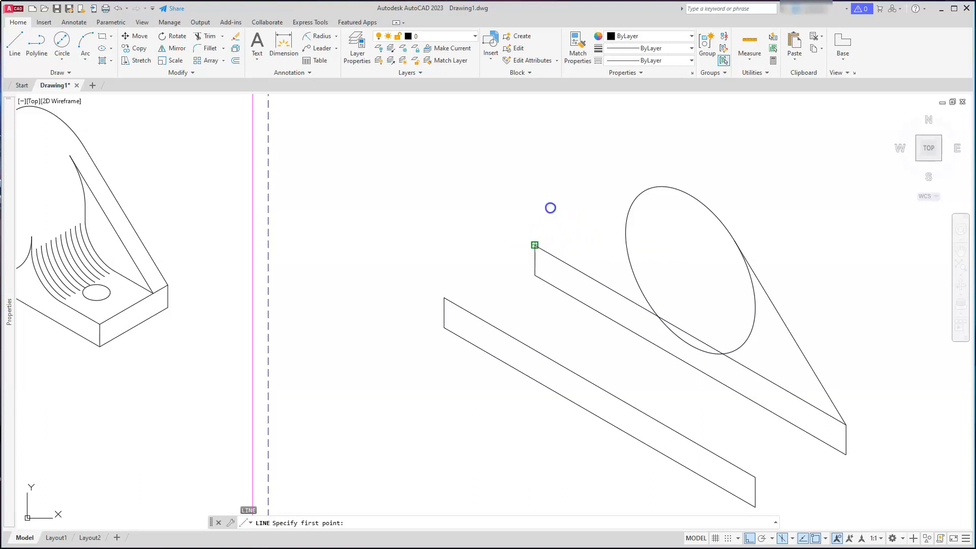
type("1")
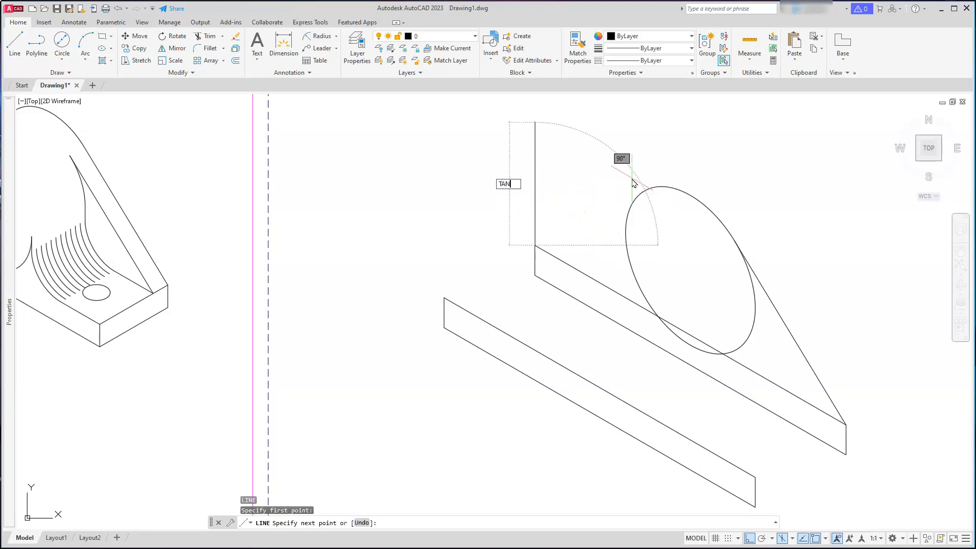
key("Return")
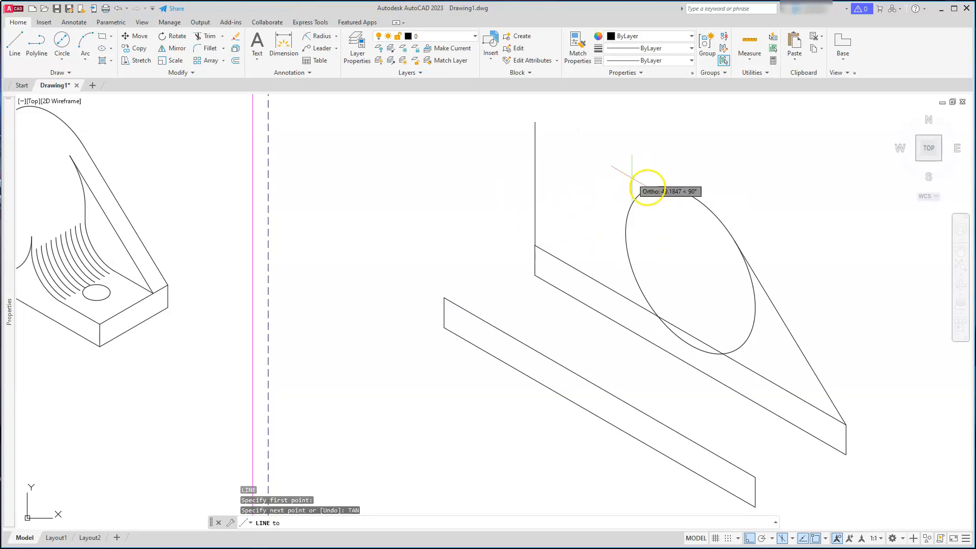
left_click(648, 202)
key("Escape")
key("Escape")
key("Escape")
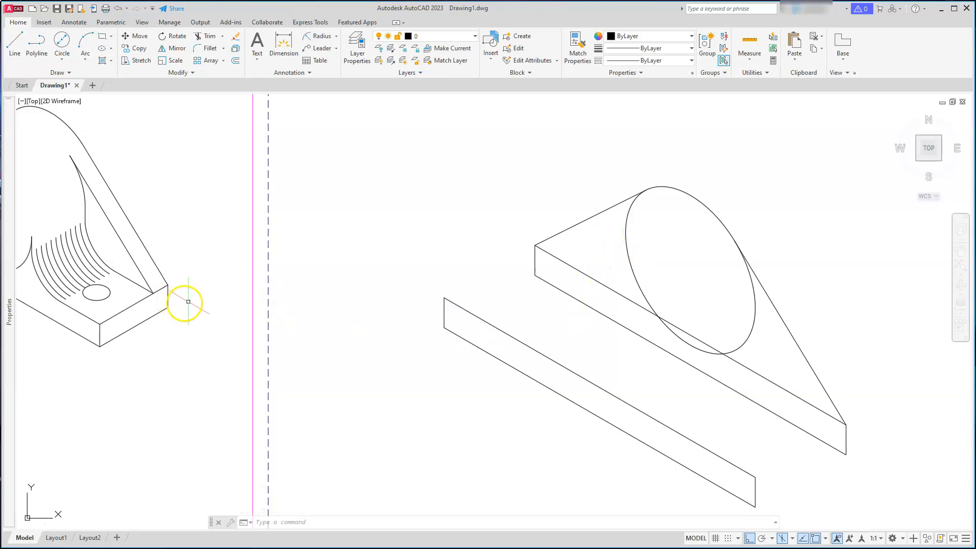
Examine the front view's dimensions of the upper boss thickness and height
scroll(275, 296, "down", 5)
mouse_move(281, 294)
middle_mouse_down()
mouse_move(313, 324)
mouse_move(435, 303)
middle_mouse_up()
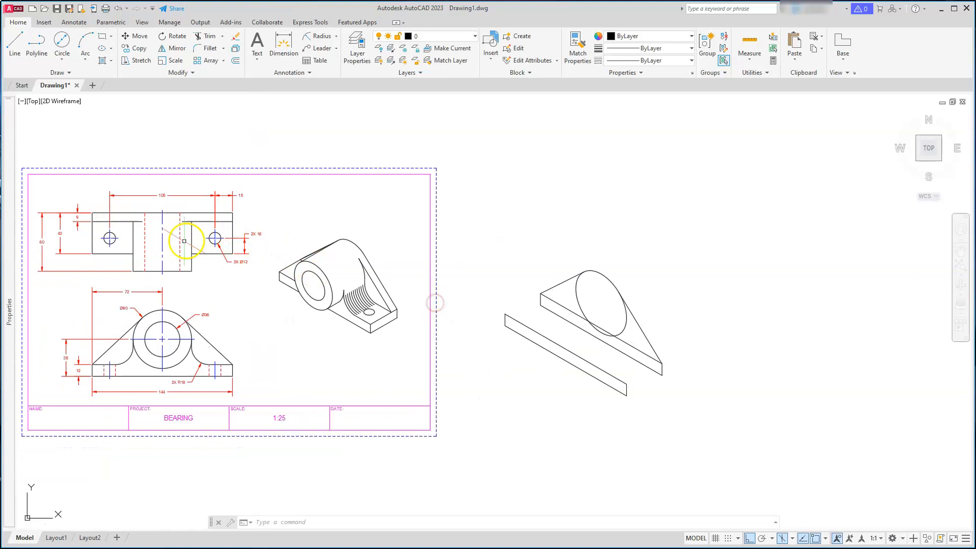
middle_click_drag(183, 291, 271, 290)
scroll(169, 218, "up", 8)
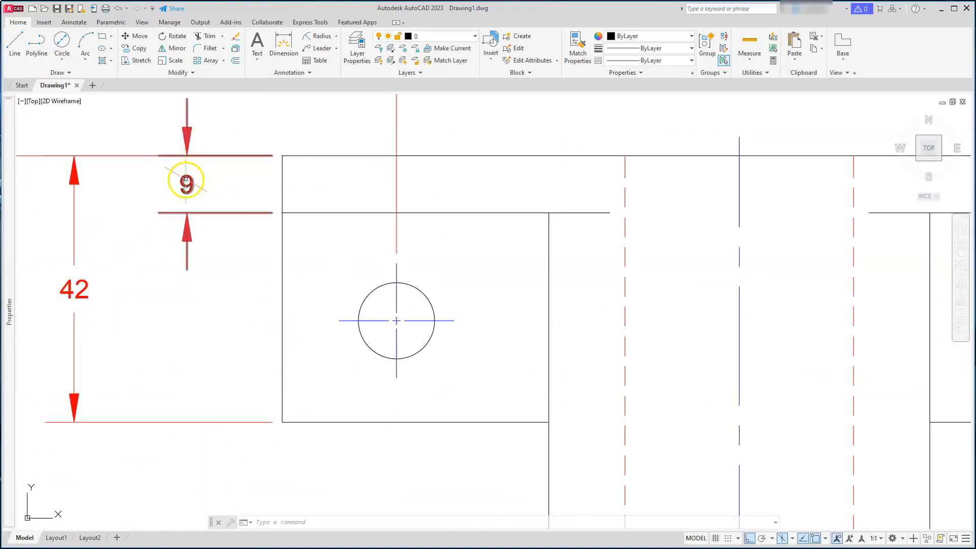
scroll(191, 198, "down", 8)
middle_click_drag(570, 264, 355, 301)
scroll(660, 353, "up", 6)
scroll(642, 319, "down", 4)
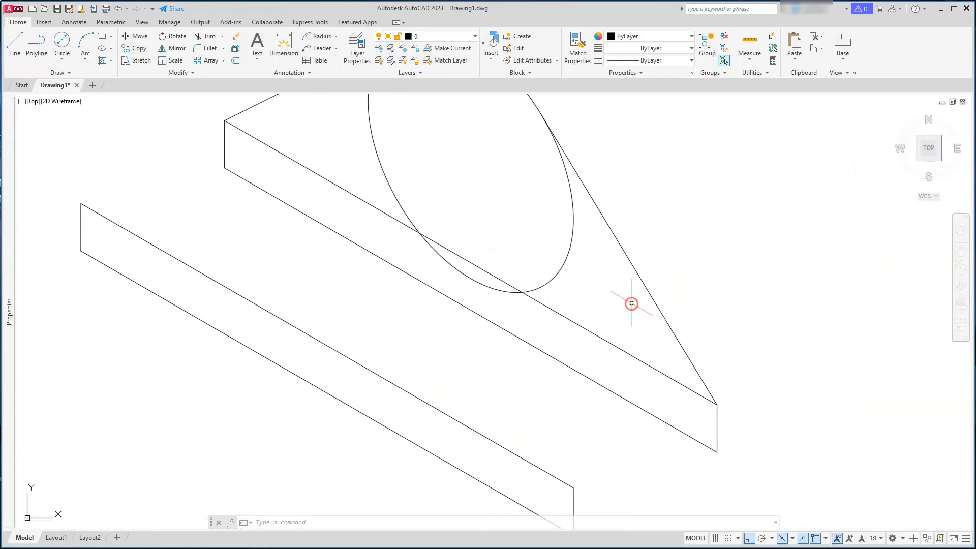
Copy the front isocircle and its two tangent lines backward along the isometric axis to form the boss's rear face
left_click(605, 222)
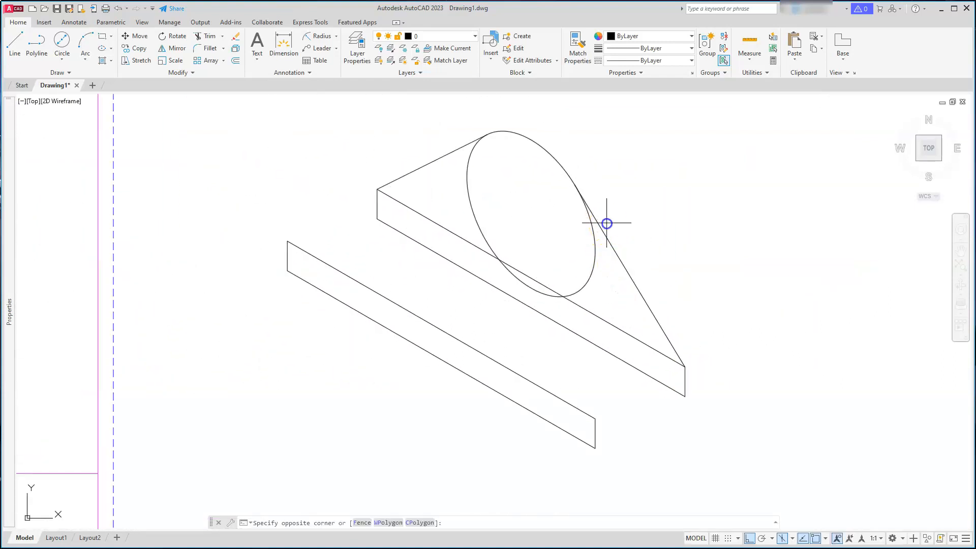
left_click(584, 239)
left_click(485, 183)
left_click(452, 161)
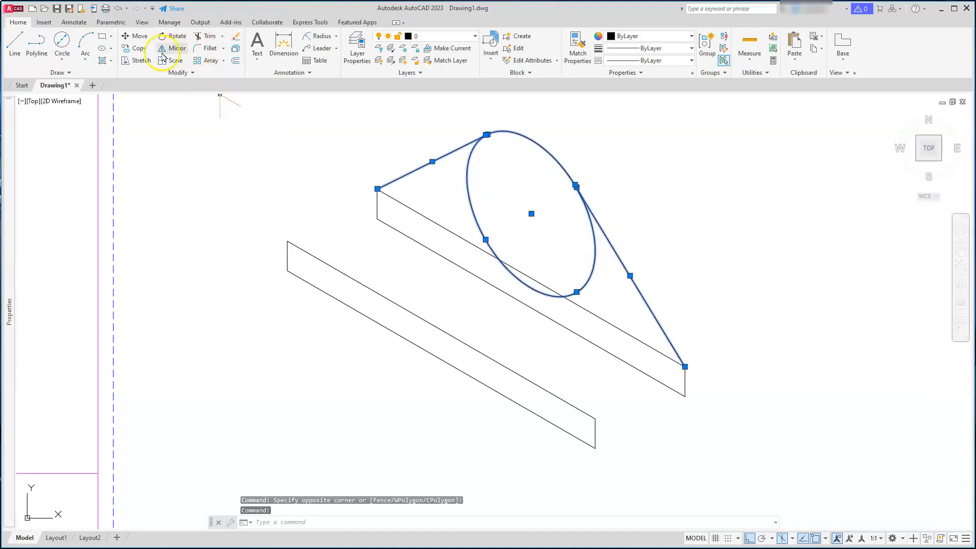
left_click(135, 48)
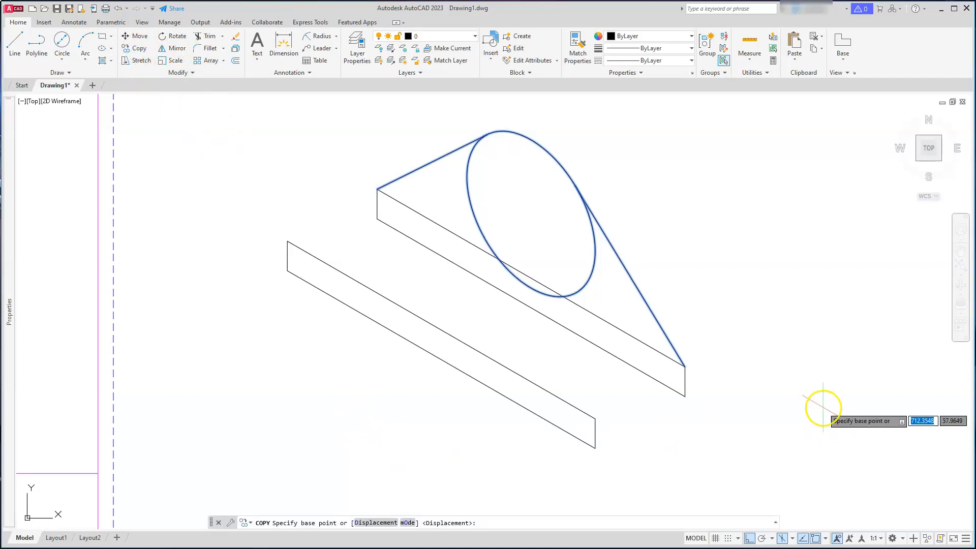
left_click(777, 330)
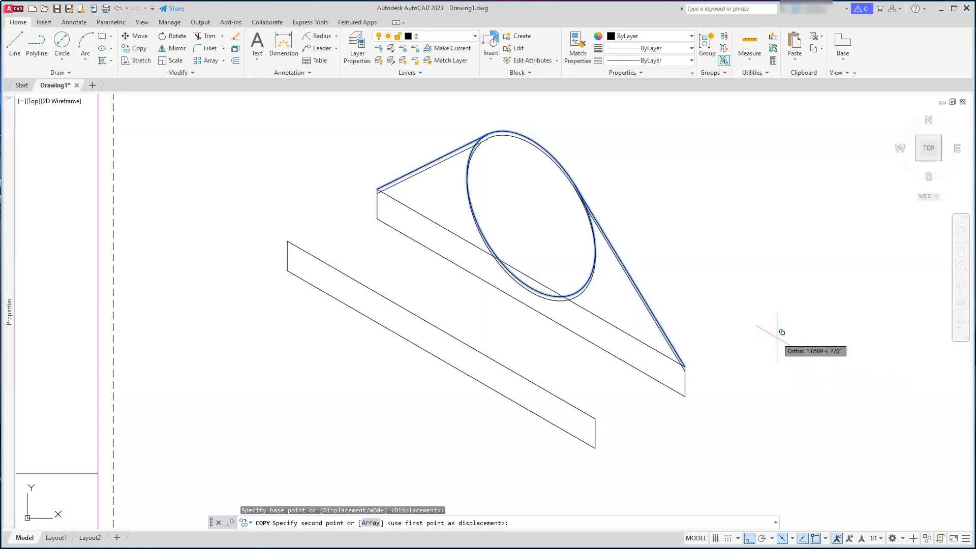
key("F5")
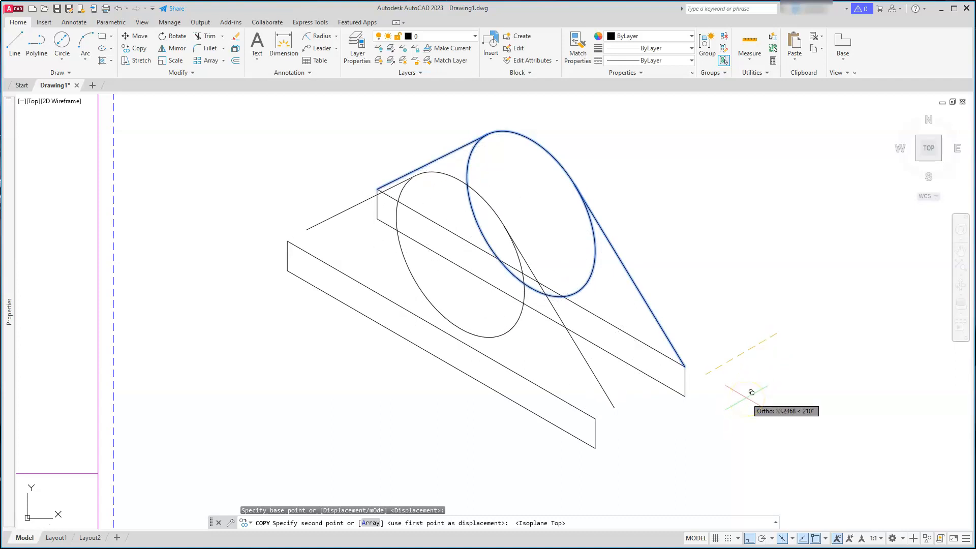
key("Return")
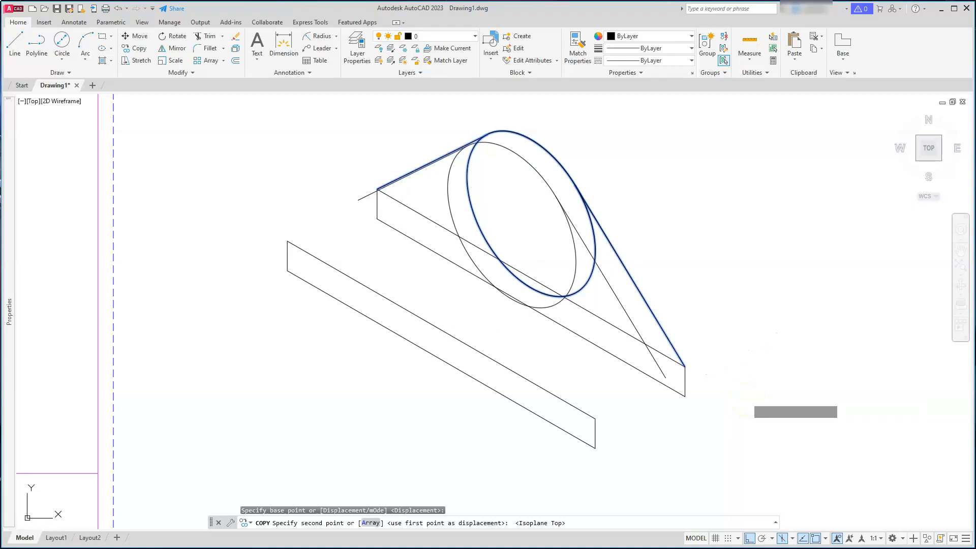
key("Escape")
key("Escape")
key("Escape")
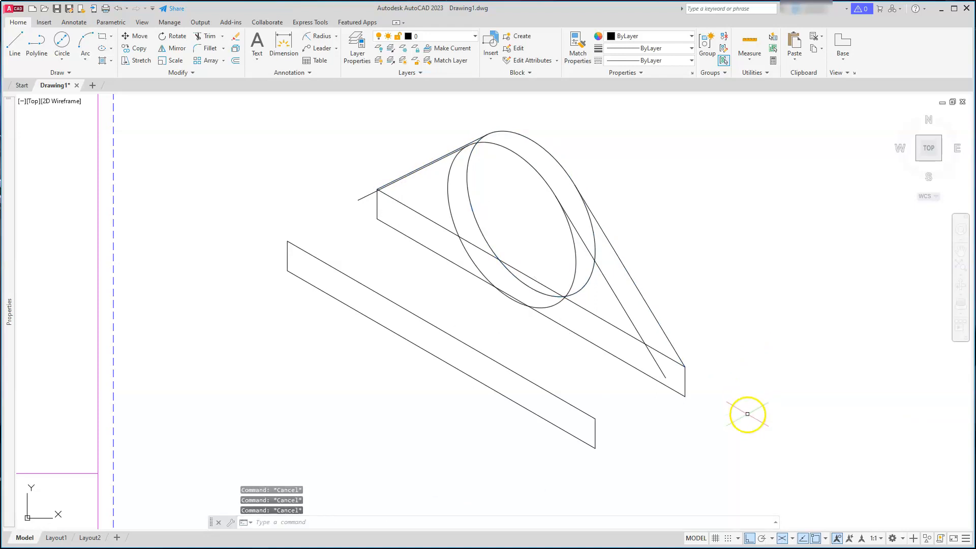
Trim the rear isocircle's hidden arc between the two tangent lines
middle_click_drag(538, 207, 637, 248)
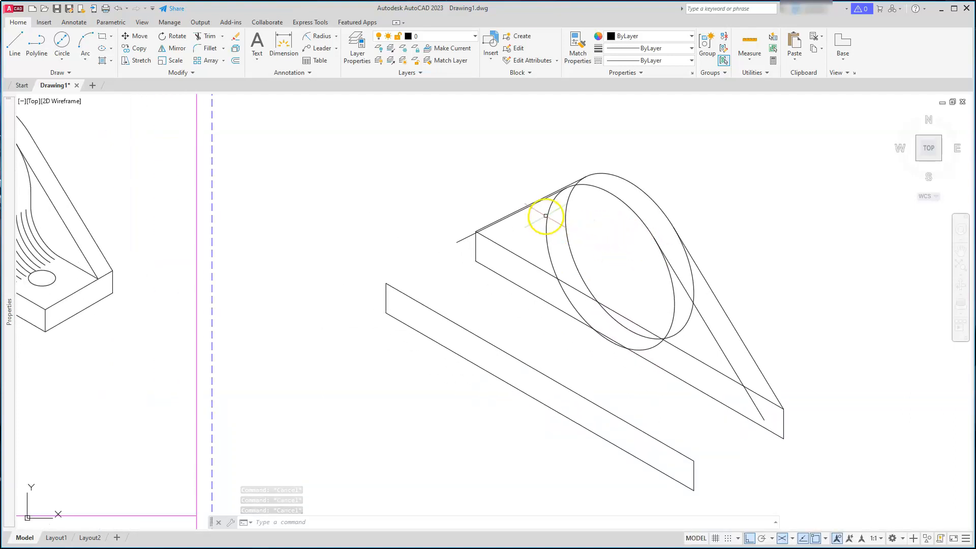
scroll(545, 215, "up", 2)
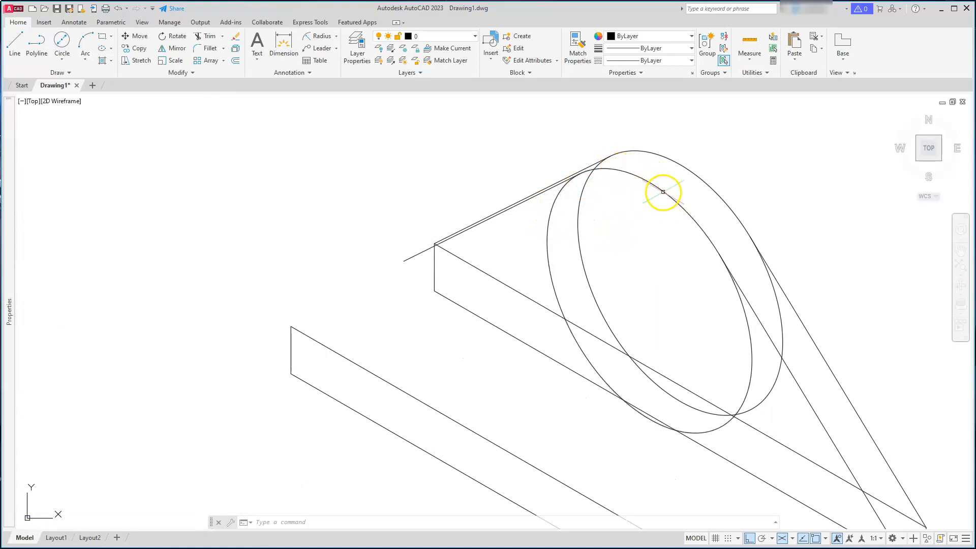
left_click(207, 37)
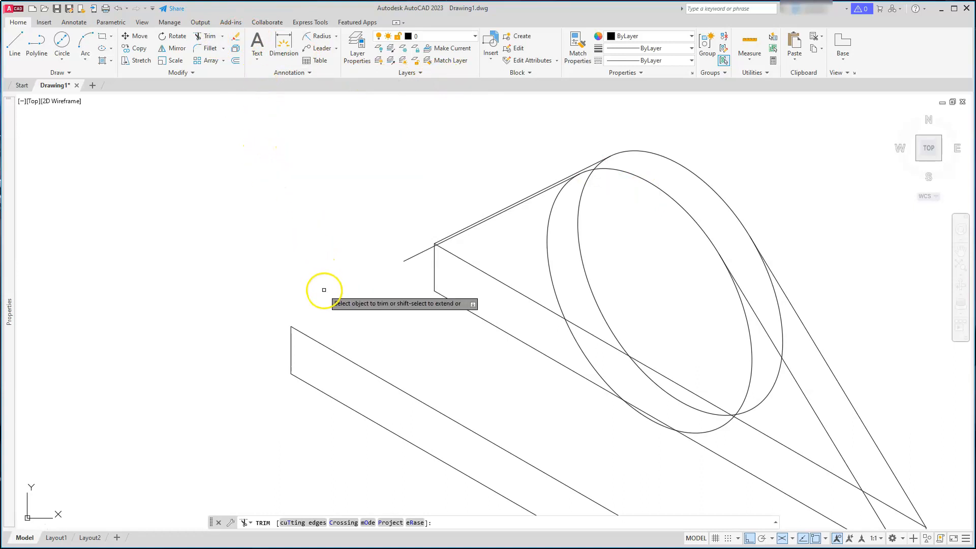
left_click(299, 523)
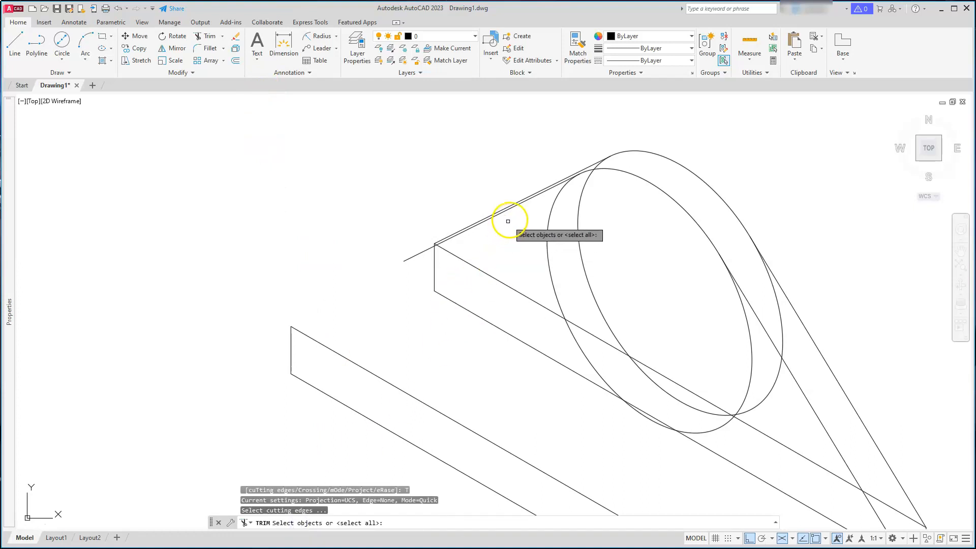
left_click(418, 253)
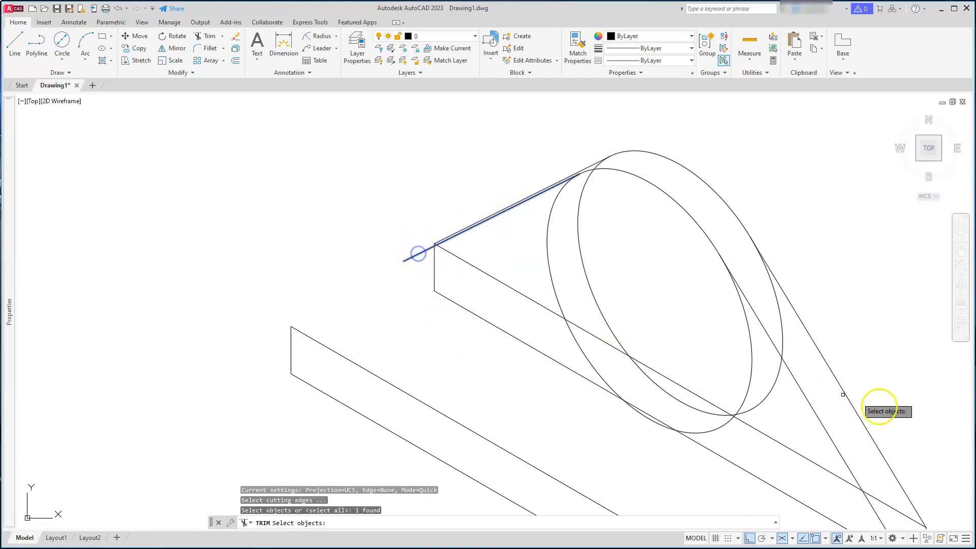
left_click(814, 413)
key("Return")
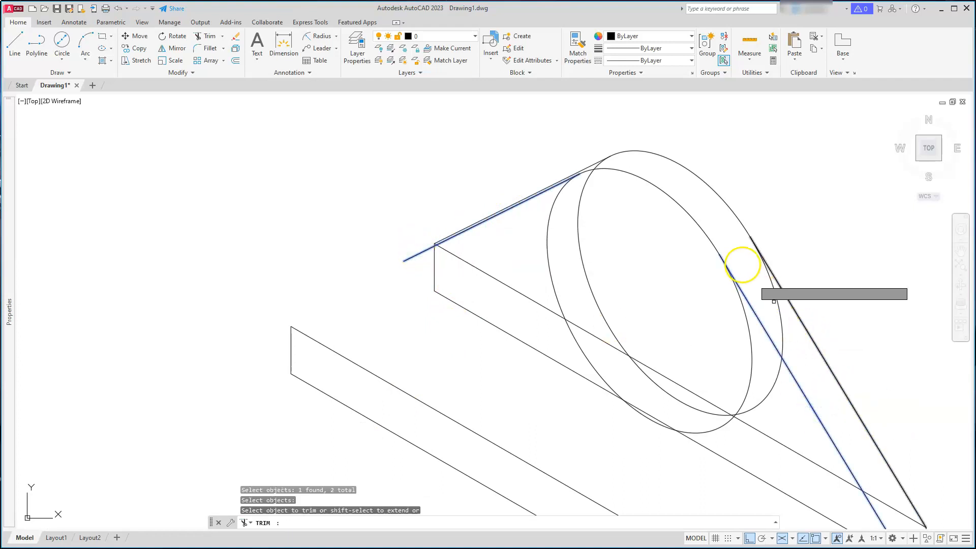
left_click(703, 227)
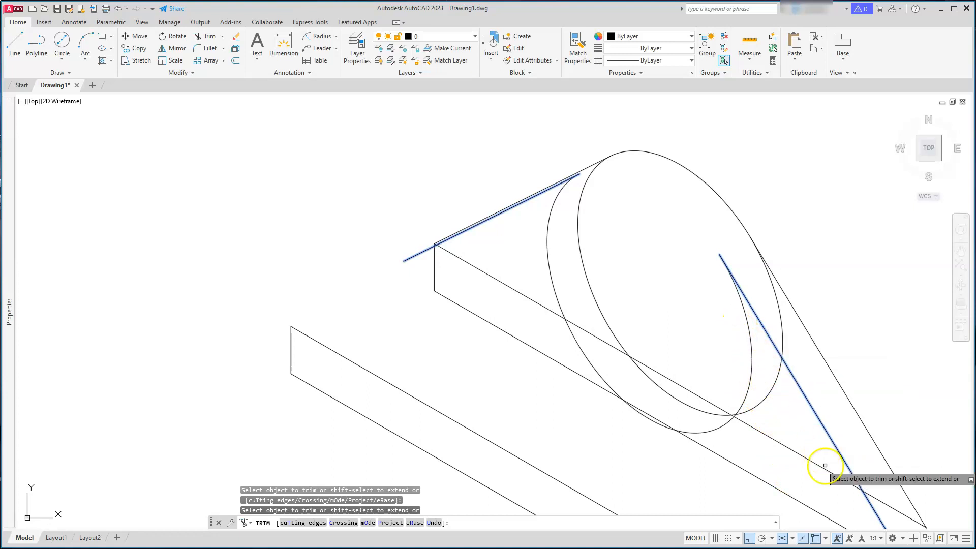
key("Escape")
key("Escape")
key("Escape")
Draw a 30-unit isometric line from the boss, then a vertical line down to the base plate
scroll(801, 409, "down", 3)
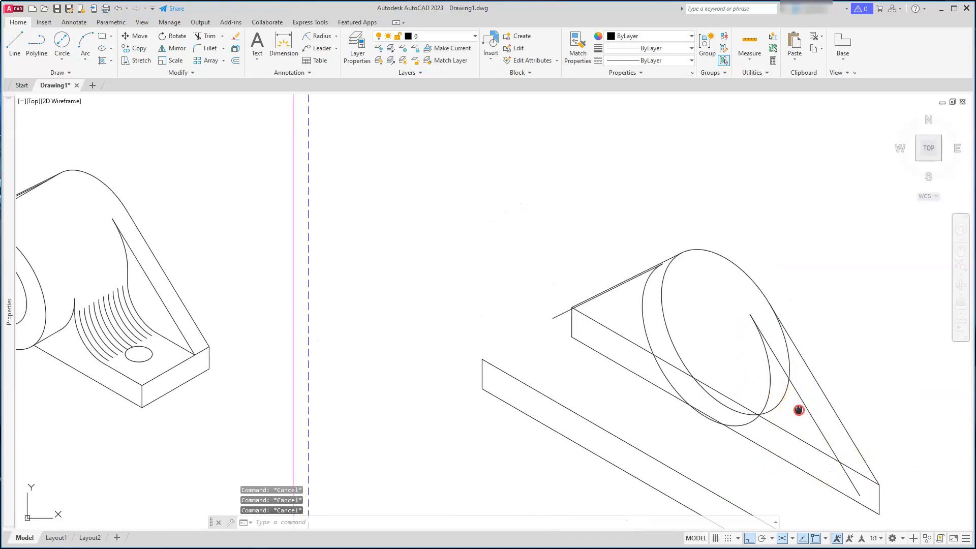
middle_click_drag(799, 407, 796, 331)
scroll(825, 384, "up", 3)
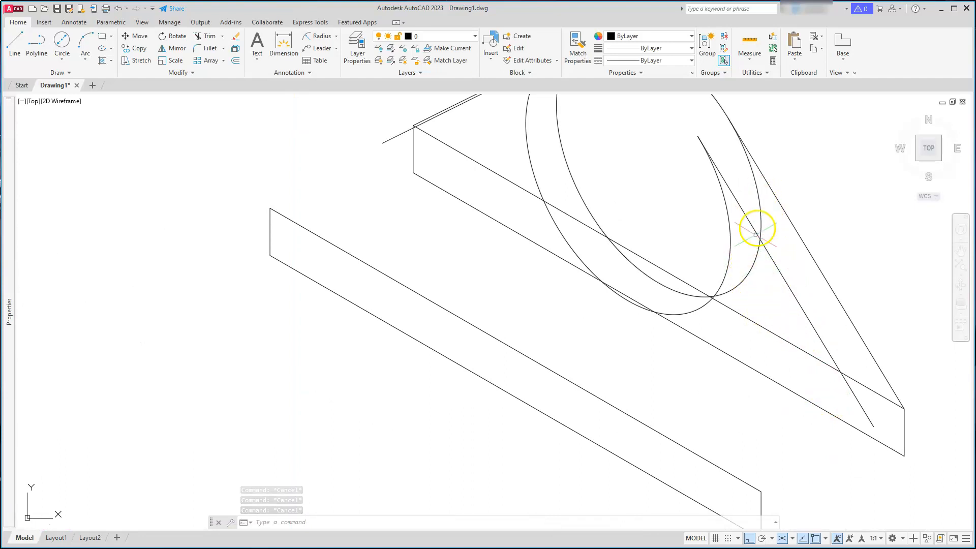
scroll(751, 254, "up", 2)
middle_click_drag(751, 255, 811, 379)
type("l")
key("Return")
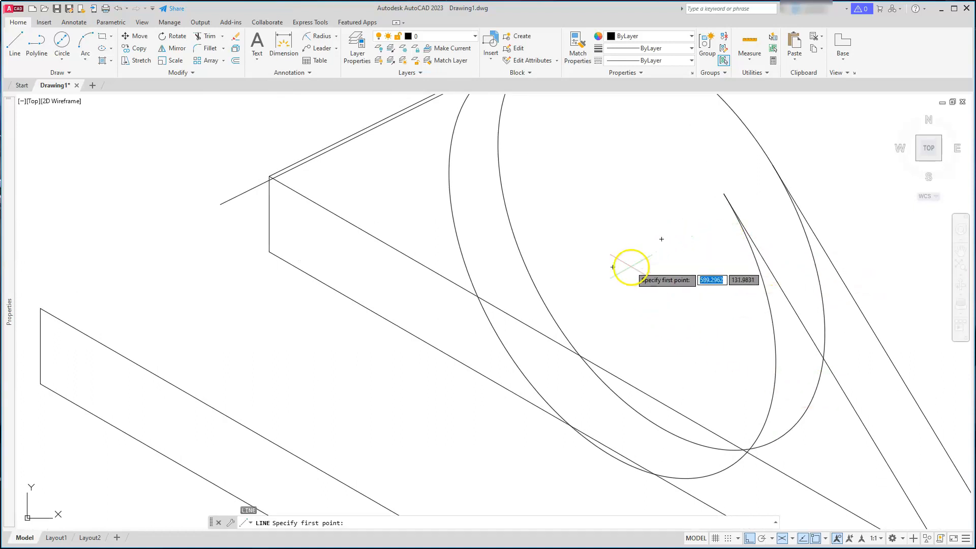
left_click(662, 241)
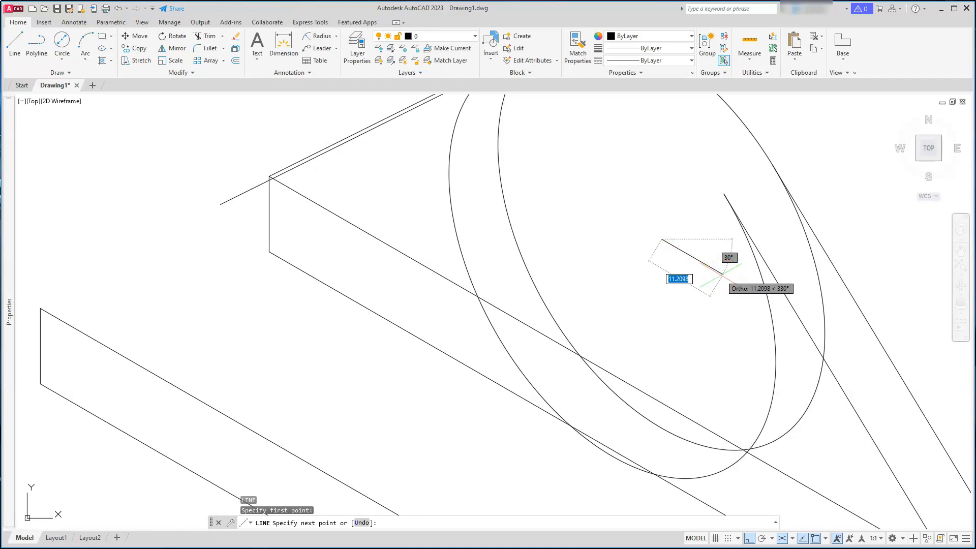
type("30")
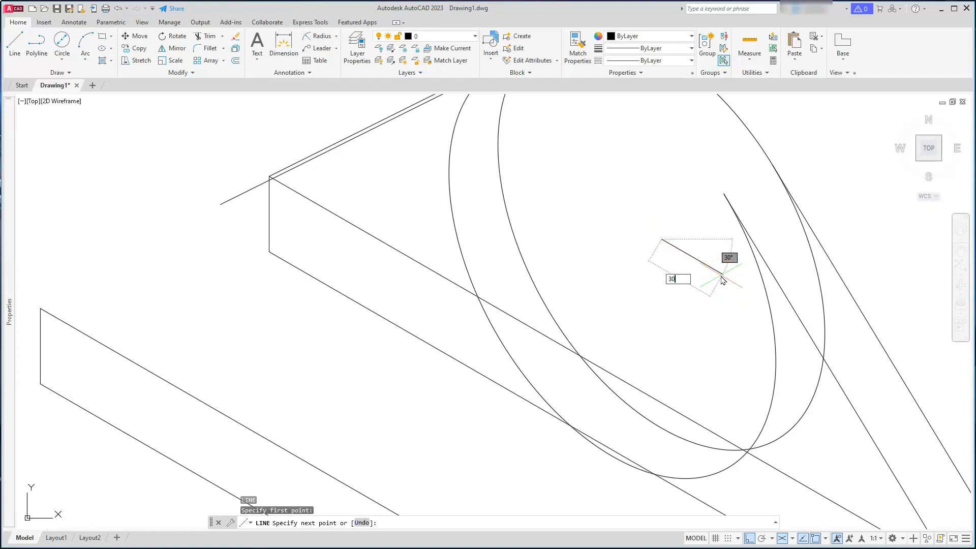
key("Return")
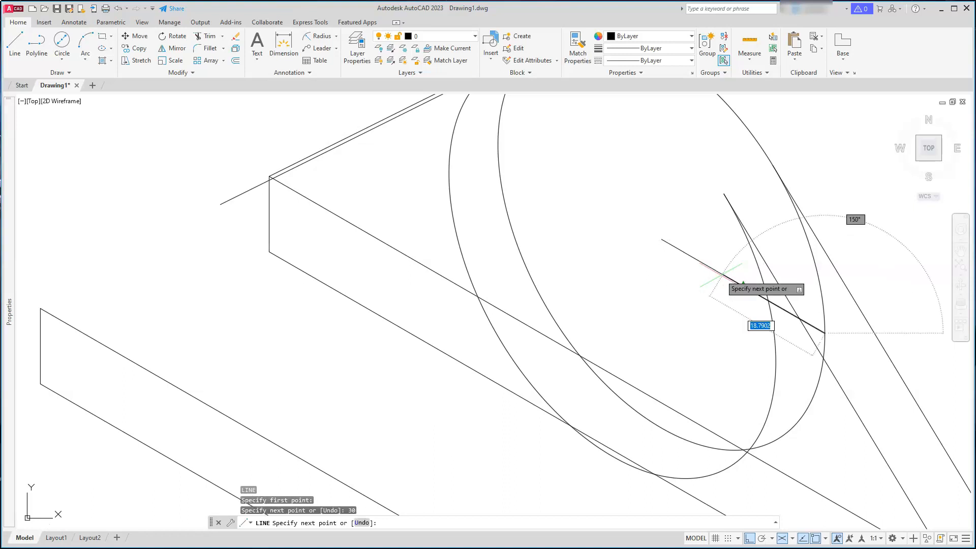
middle_click_drag(807, 379, 841, 326)
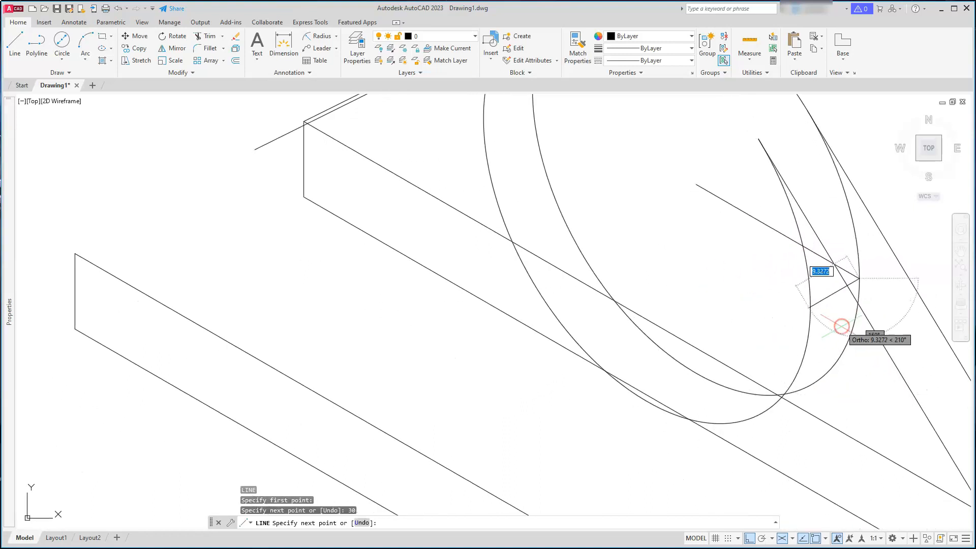
key("F5")
key("F5")
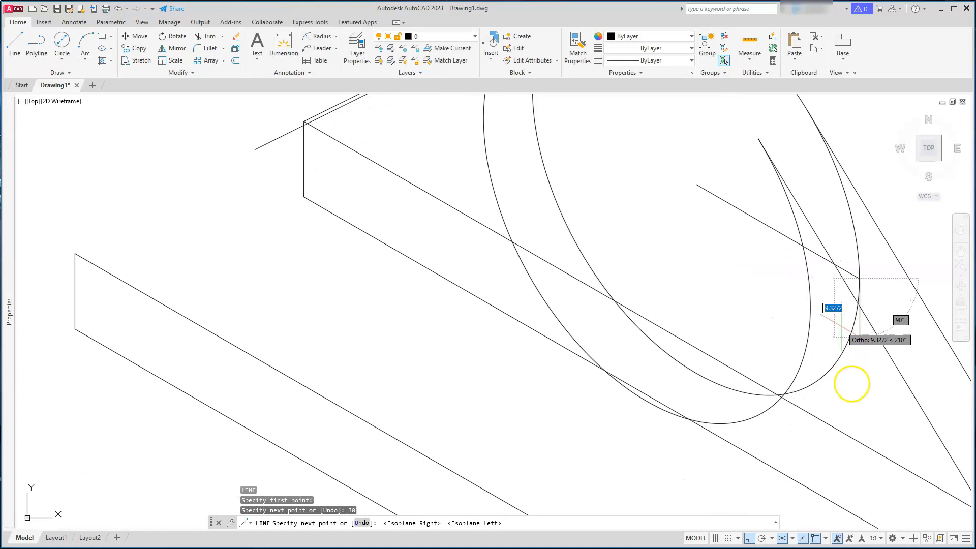
left_click(852, 466)
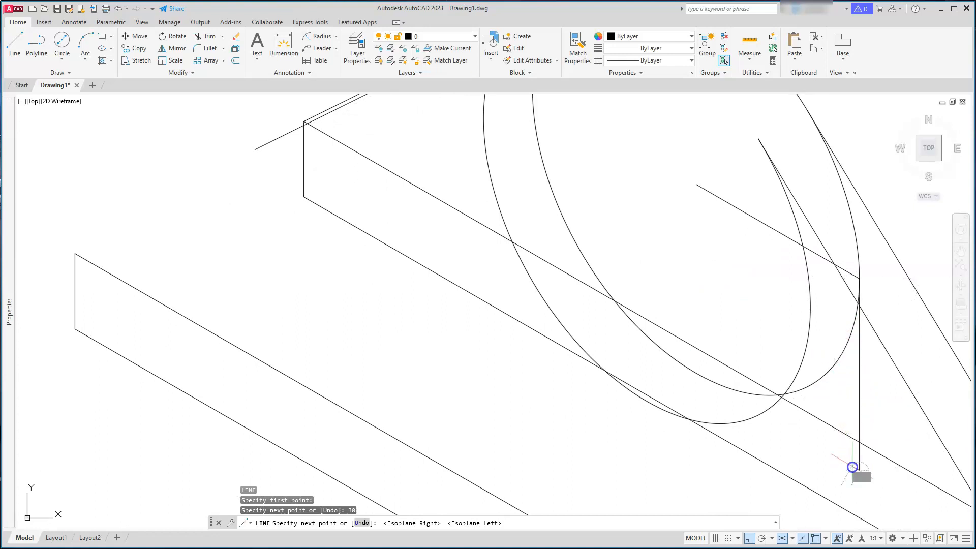
key("Escape")
key("Escape")
key("Escape")
Trim the overlapping segments where the vertical line meets the base plate edge
middle_click_drag(855, 447, 793, 370)
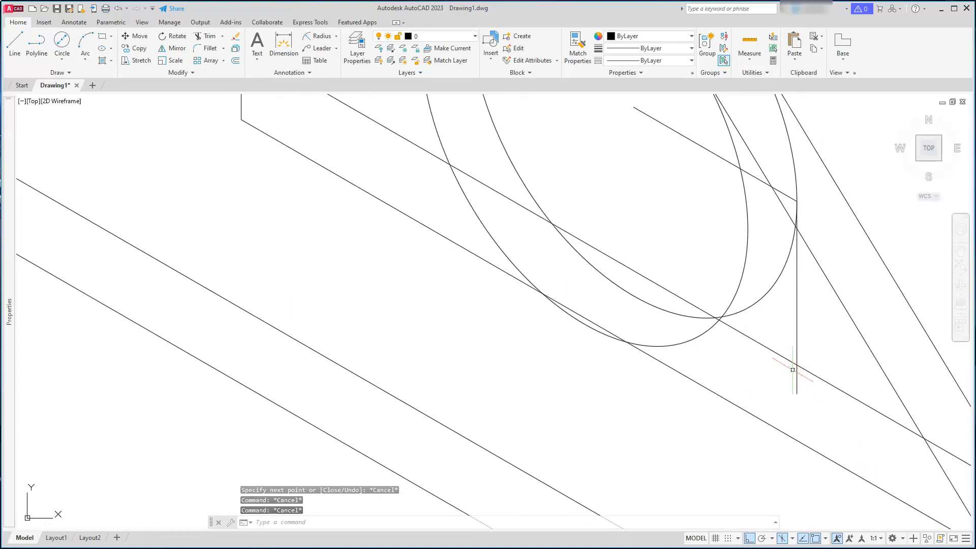
key("Escape")
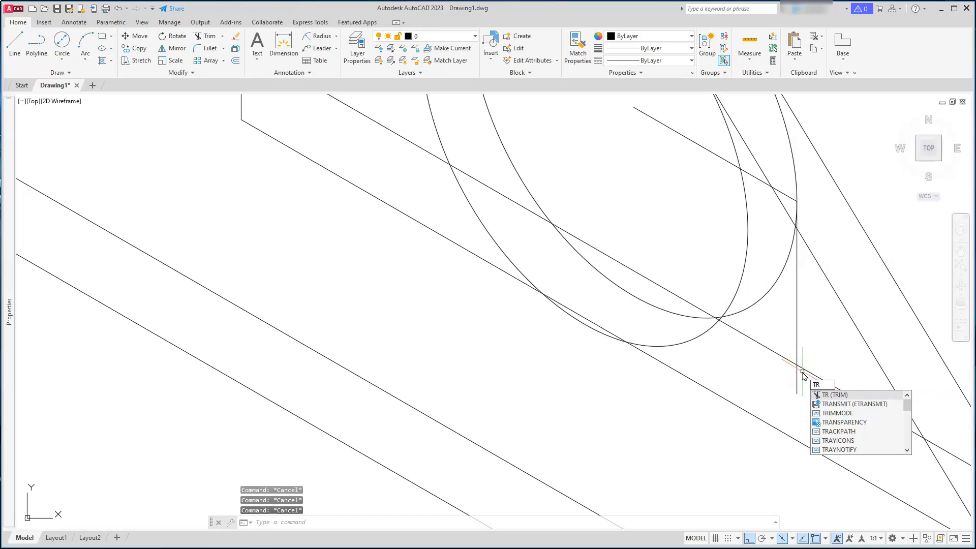
key("Return")
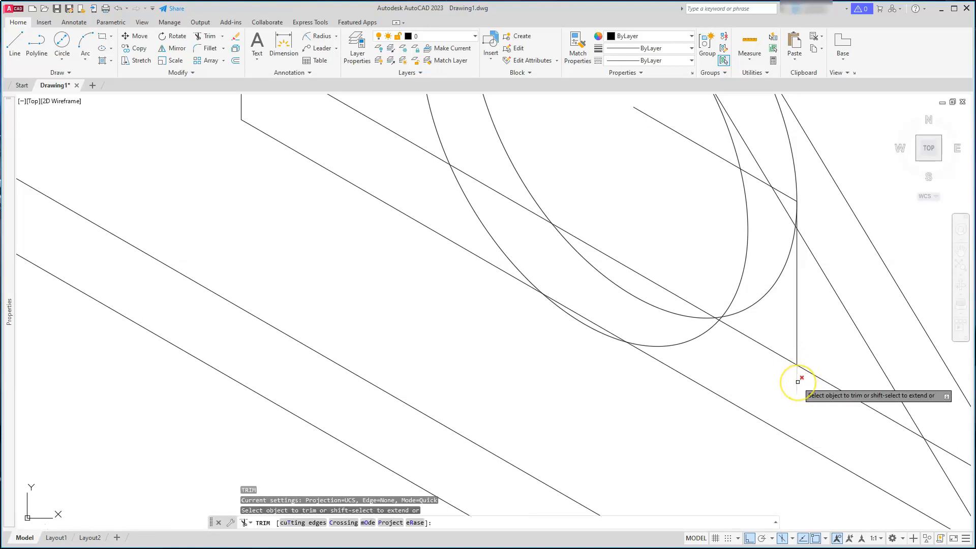
left_click(797, 382)
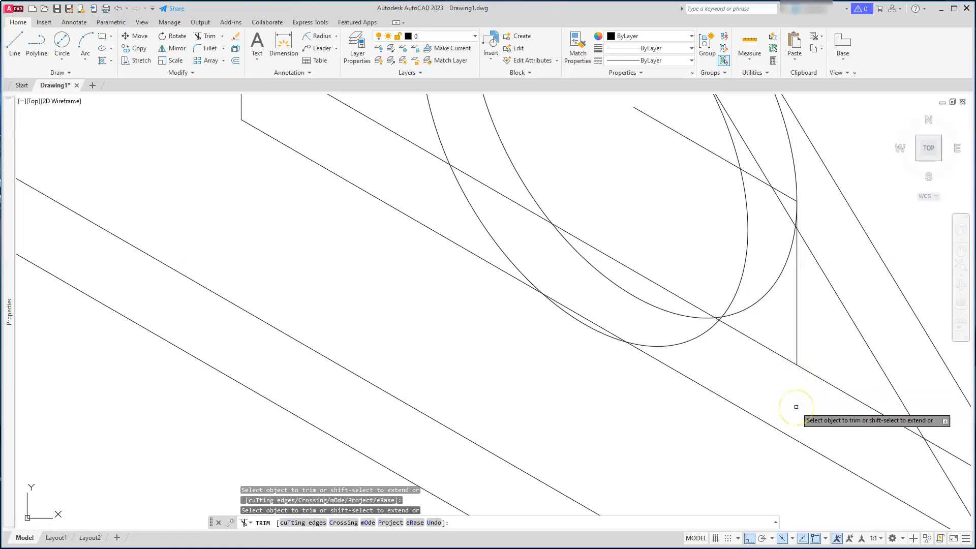
left_click(780, 356)
key("Escape")
key("Escape")
key("Escape")
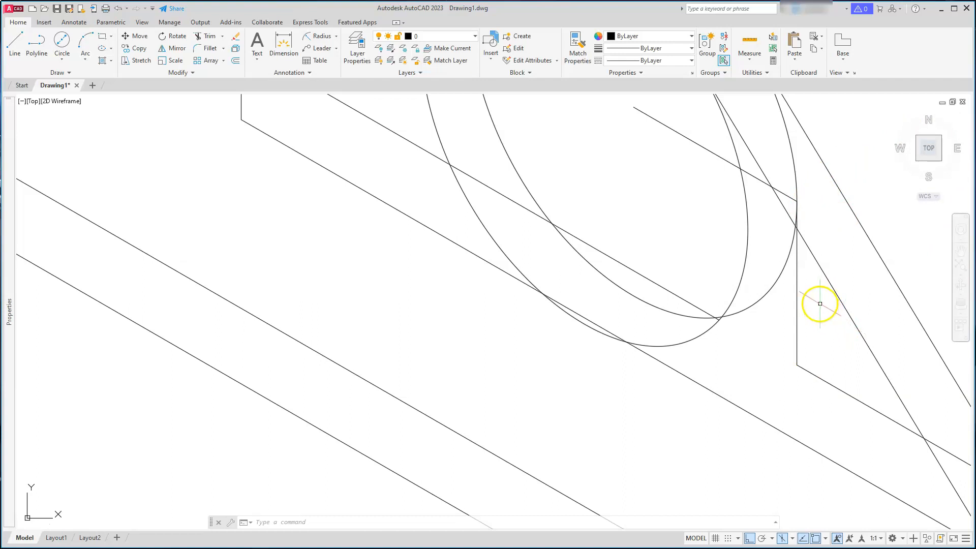
Draw an 18-unit isometric line continuing from the end of the 30-unit line
key("Escape")
key("Escape")
key("Escape")
type("L")
key("Return")
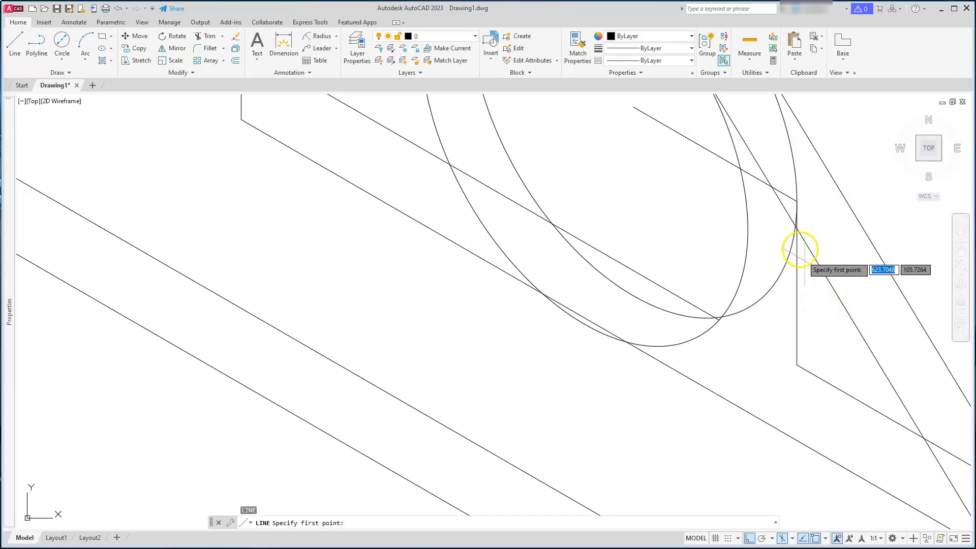
left_click(795, 202)
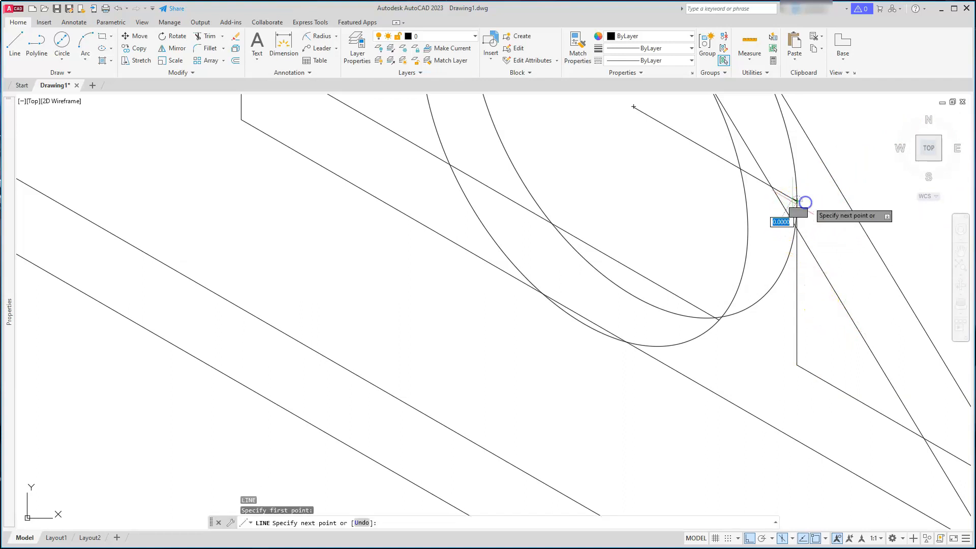
type("1")
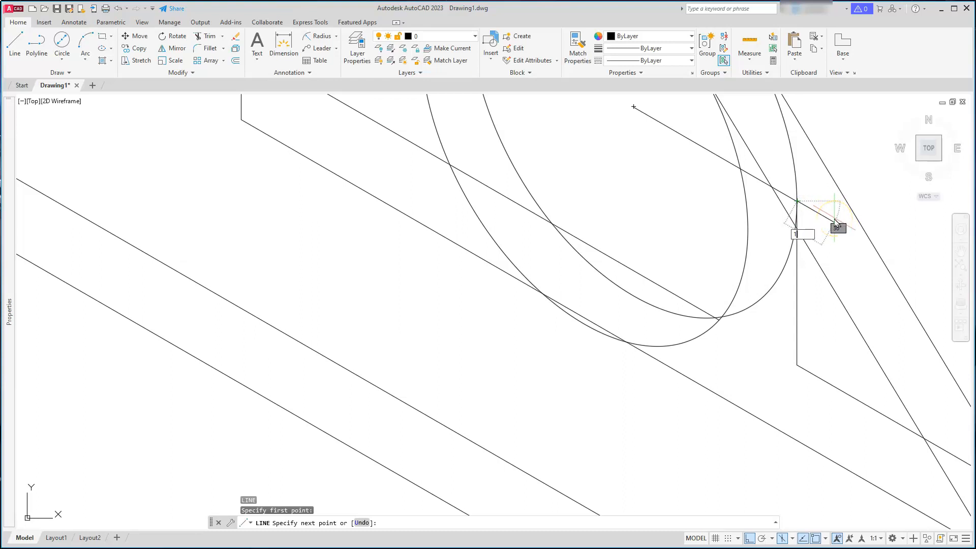
key("Return")
key("Escape")
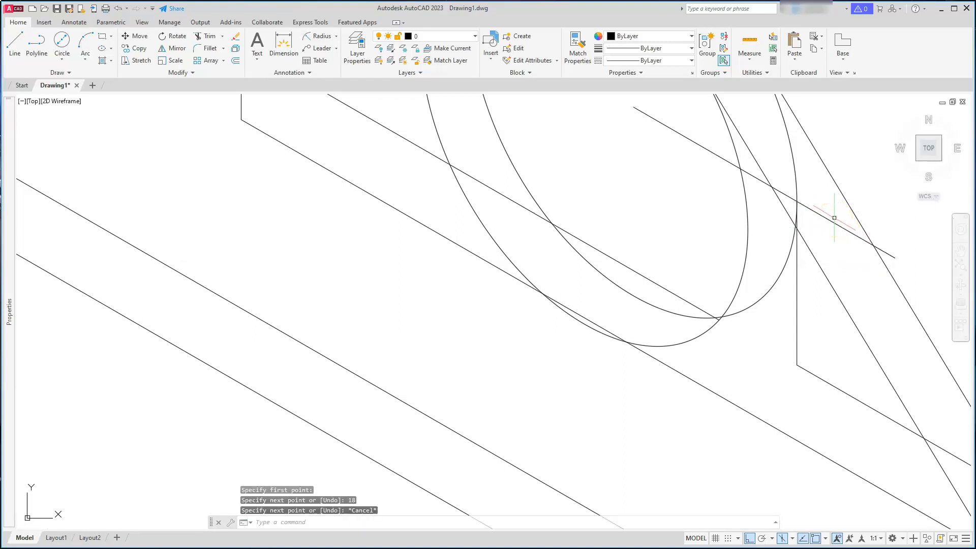
key("Escape")
key("Escape")
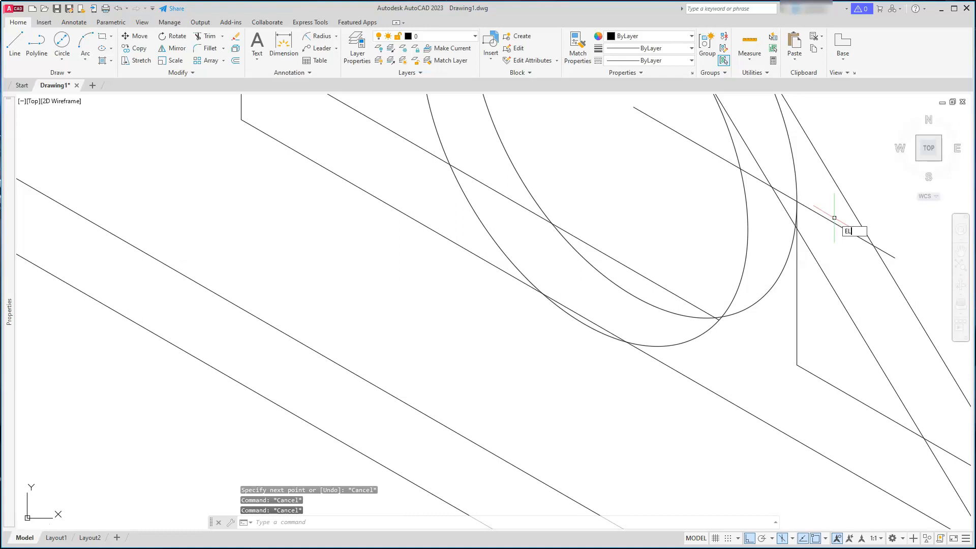
Draw an isocircle with radius 18 centred at the end of the 18-unit isometric line
type("EL")
key("Return")
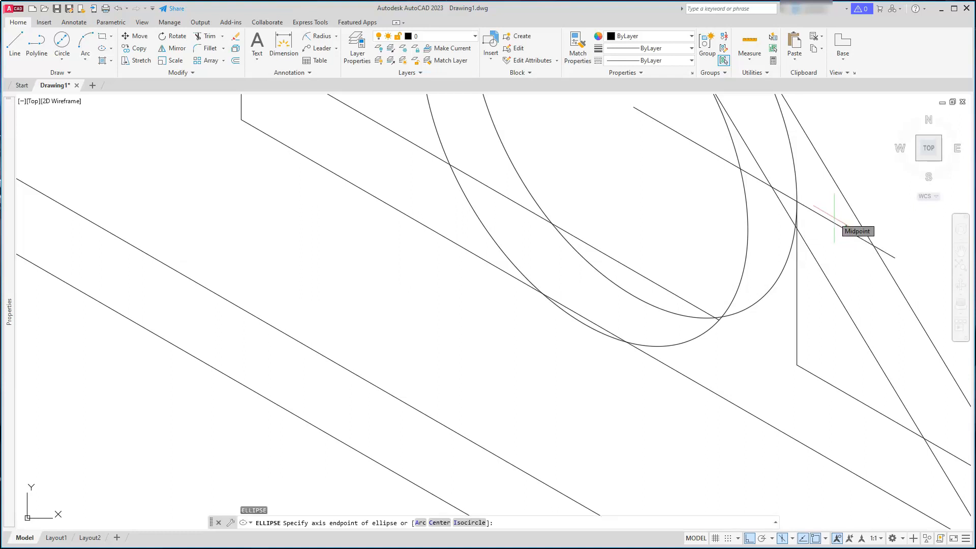
type("I")
key("Return")
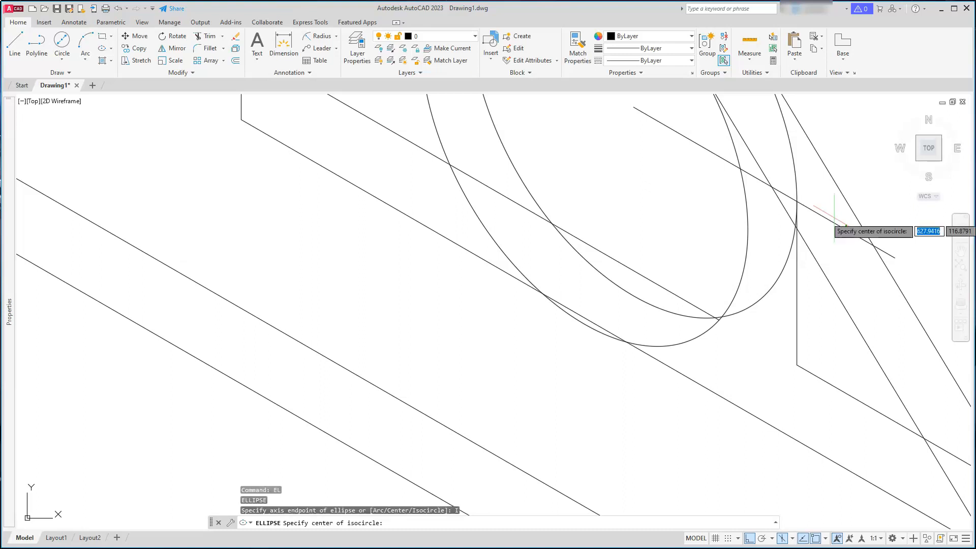
left_click(894, 258)
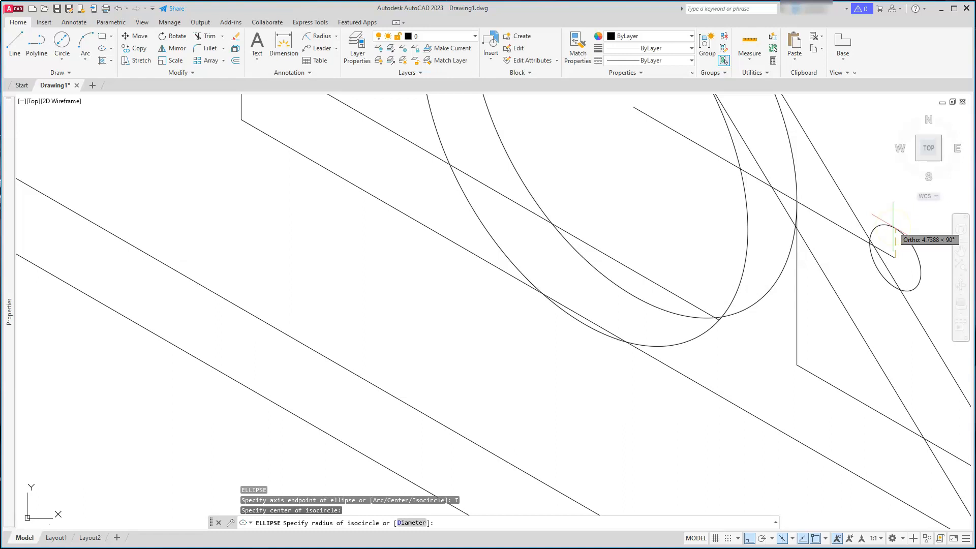
type("18")
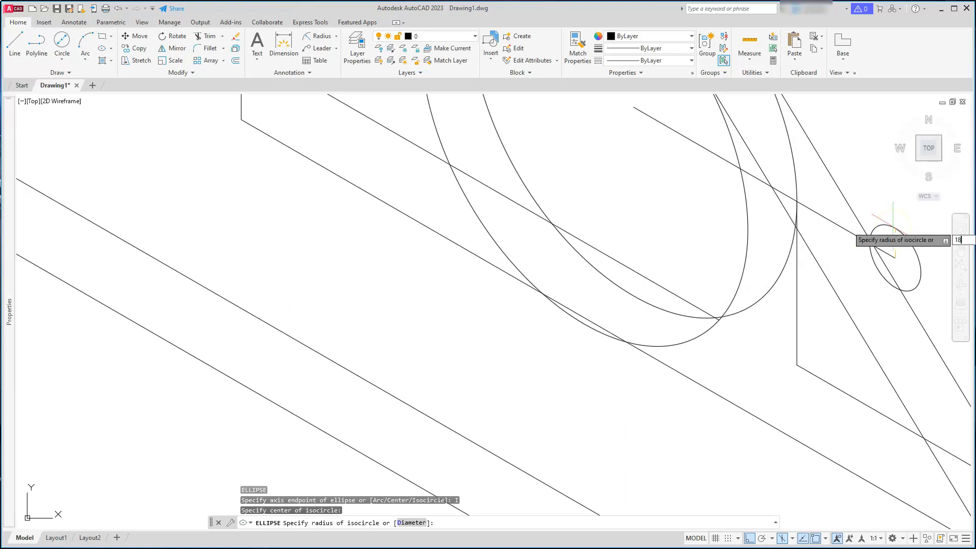
key("Return")
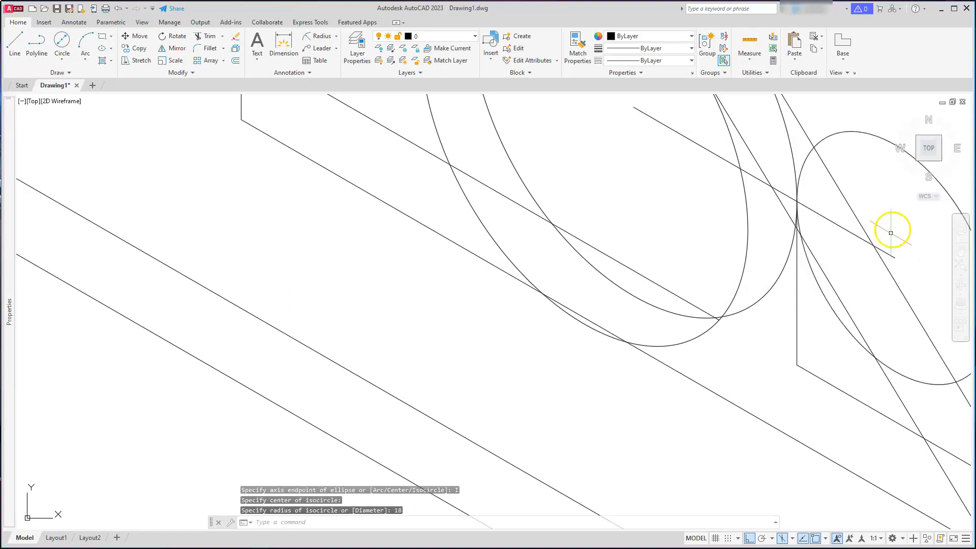
key("Escape")
key("Escape")
mouse_move(799, 320)
middle_mouse_down()
mouse_move(786, 283)
mouse_move(766, 293)
middle_mouse_up()
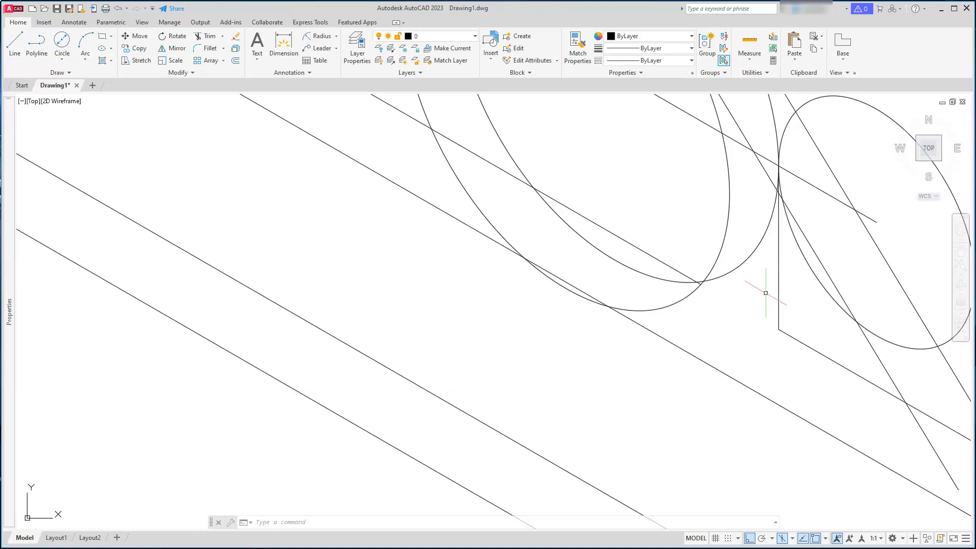
left_click(882, 316)
key("Escape")
key("Escape")
key("Escape")
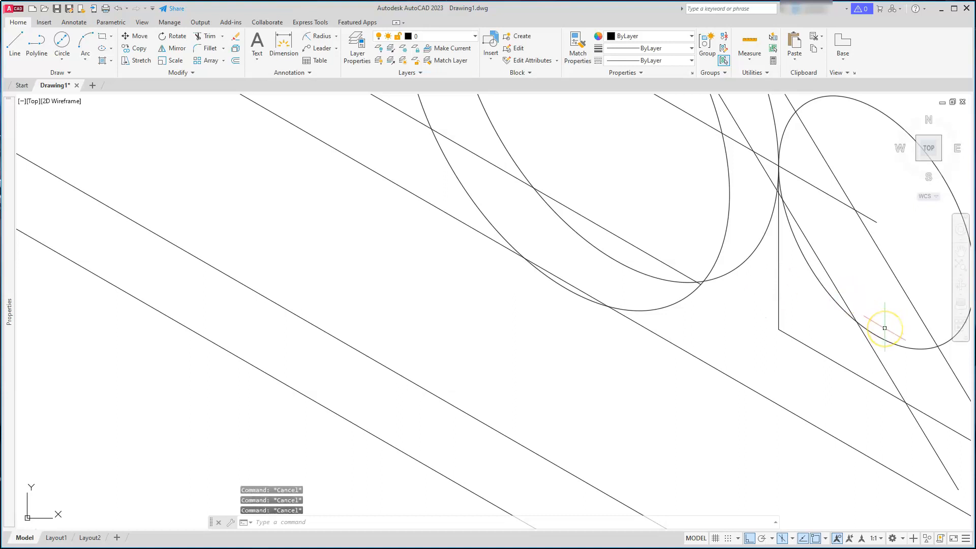
Draw a vertical guide line down from the end of the 18-unit isometric line
type("l")
key("Return")
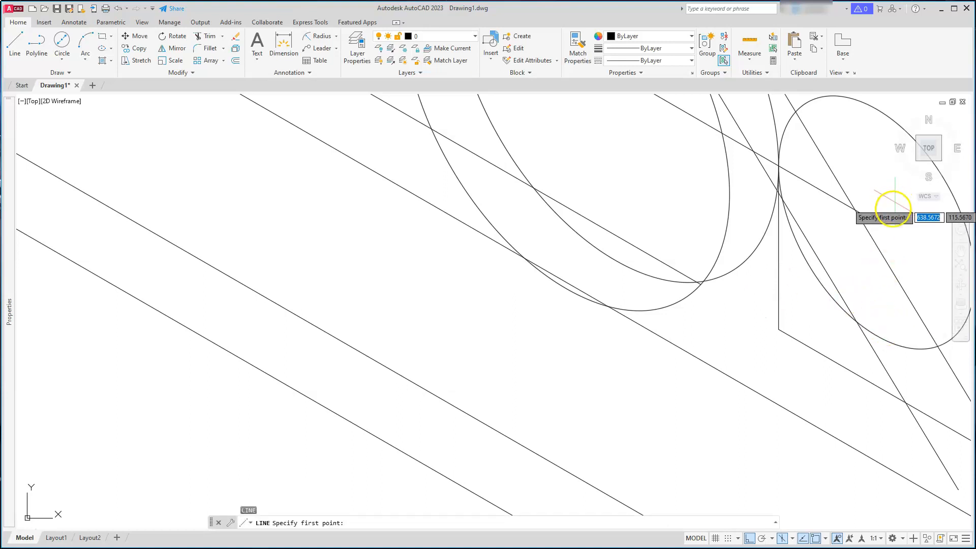
left_click(877, 221)
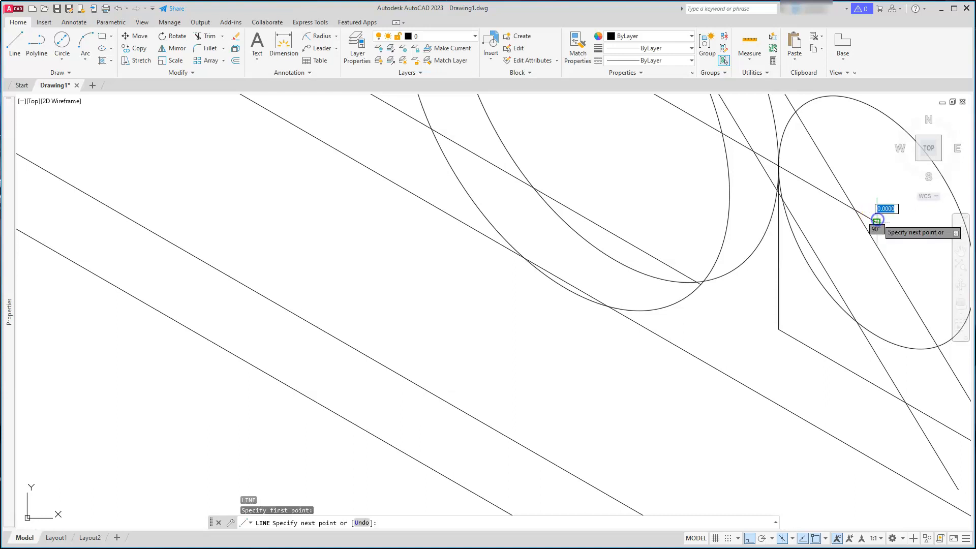
left_click(863, 421)
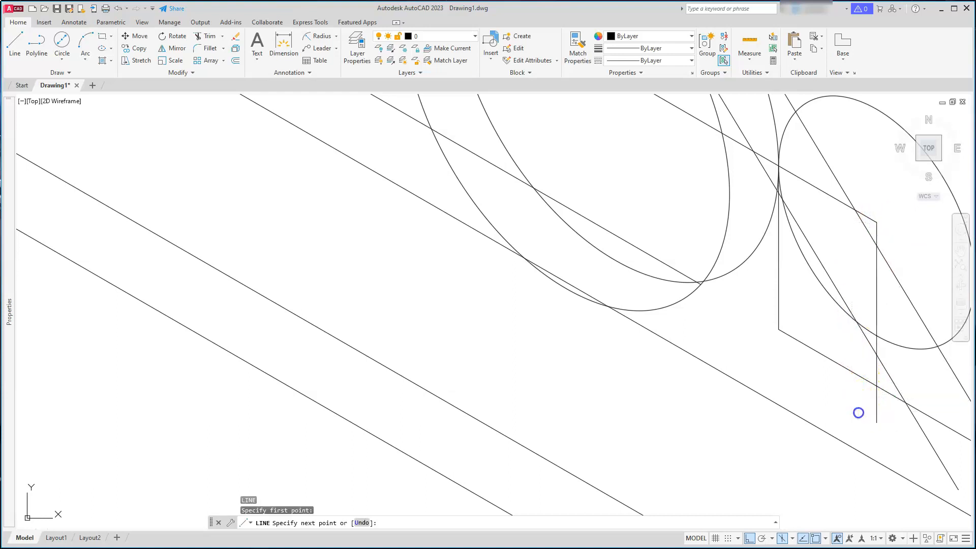
key("Escape")
key("Escape")
key("Escape")
Move the new isocircle down along the vertical guide line onto the base plate edge
scroll(869, 399, "up", 4)
middle_click_drag(868, 399, 704, 412)
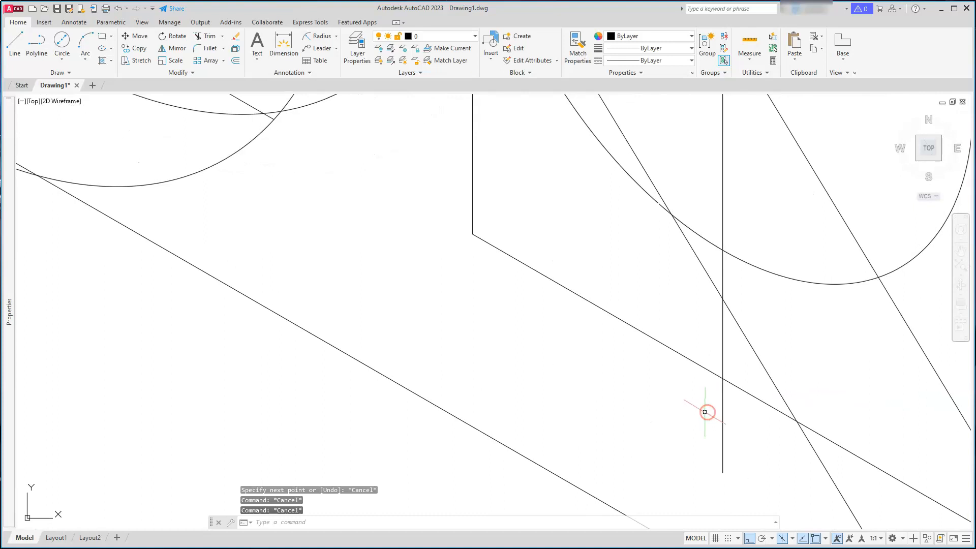
left_click(139, 36)
left_click(749, 263)
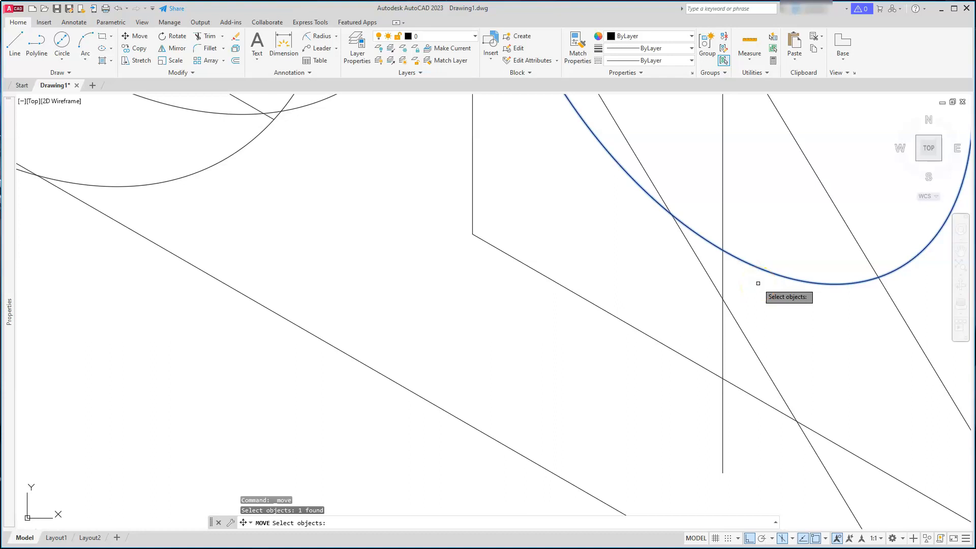
key("Return")
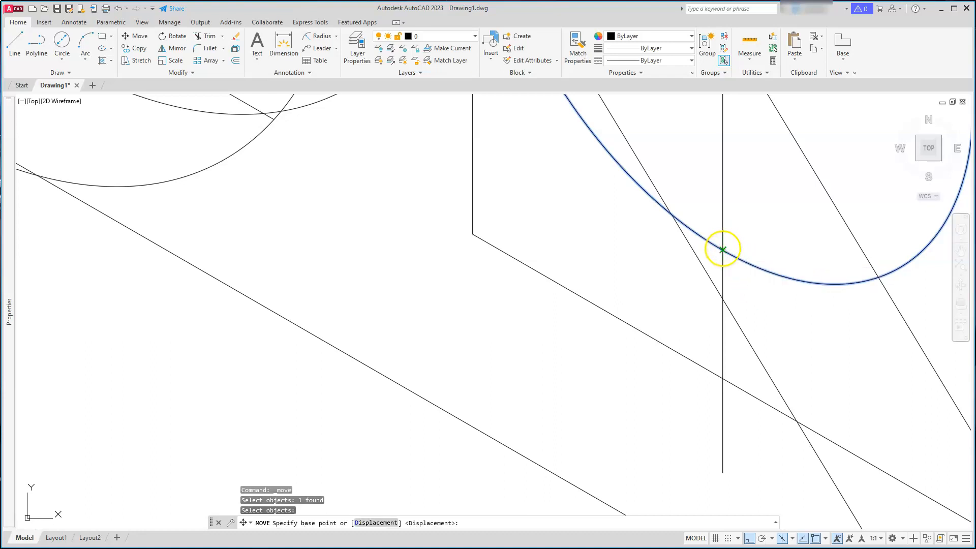
left_click(722, 249)
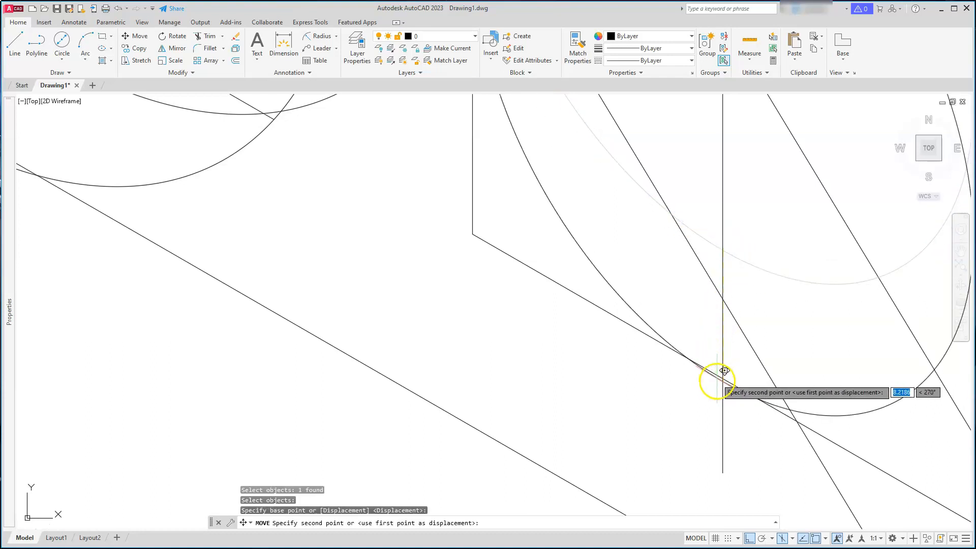
left_click(730, 370)
scroll(637, 349, "down", 3)
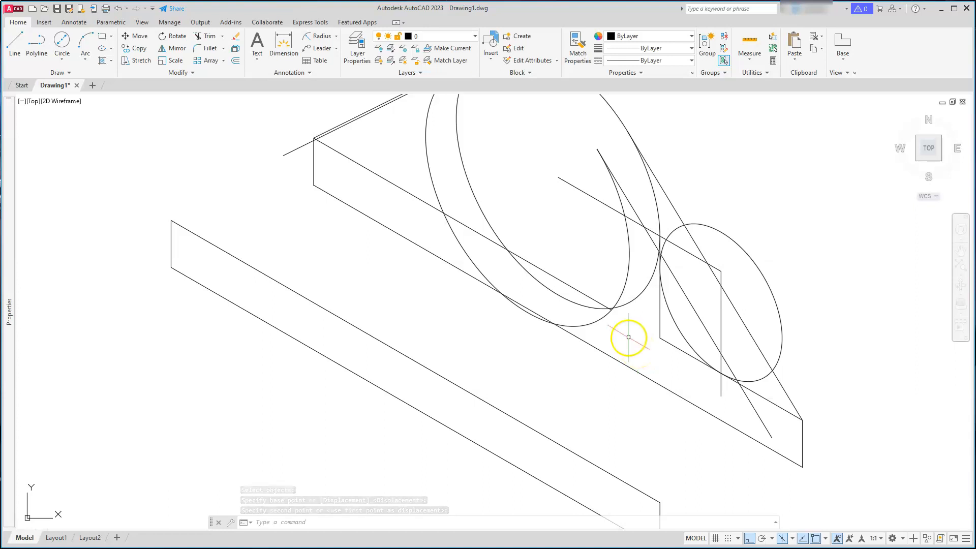
scroll(636, 264, "up", 3)
key("Escape")
key("Escape")
key("Escape")
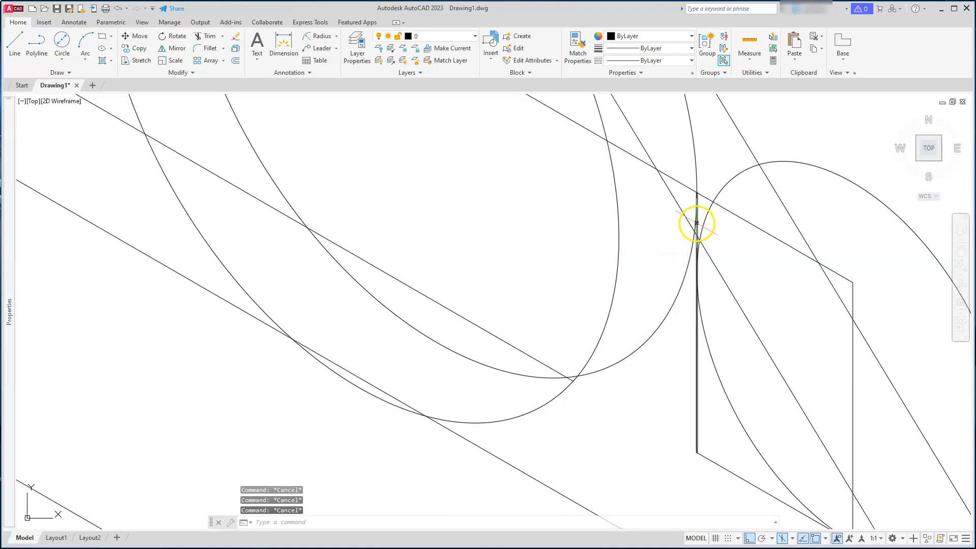
Trim the segment beside the moved isocircle, using the isocircle as the cutting edge
scroll(697, 226, "down", 2)
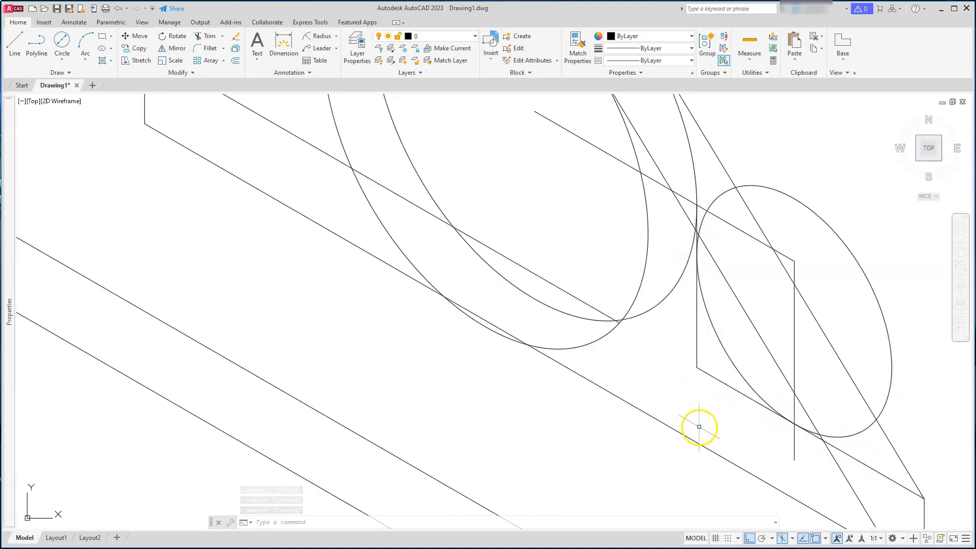
left_click(209, 37)
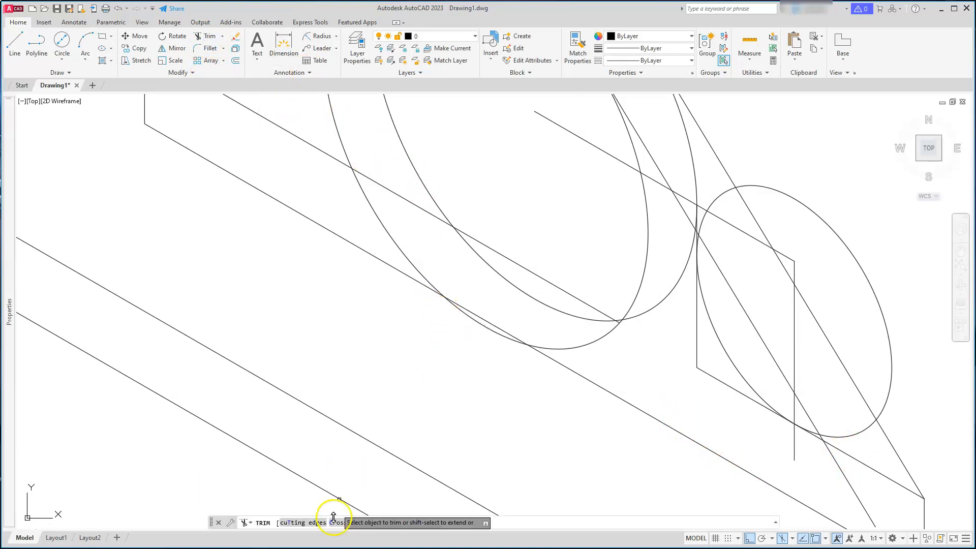
left_click(305, 523)
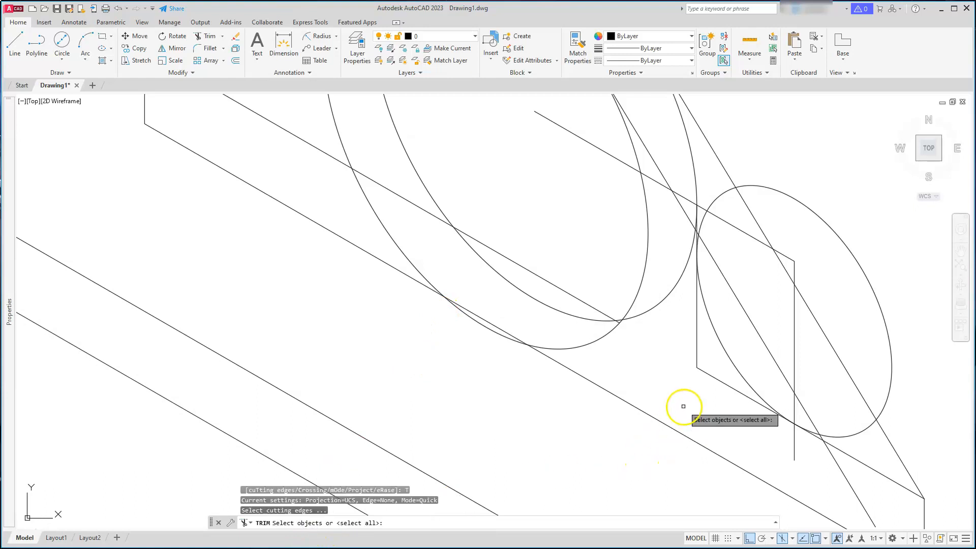
left_click(730, 370)
key("Return")
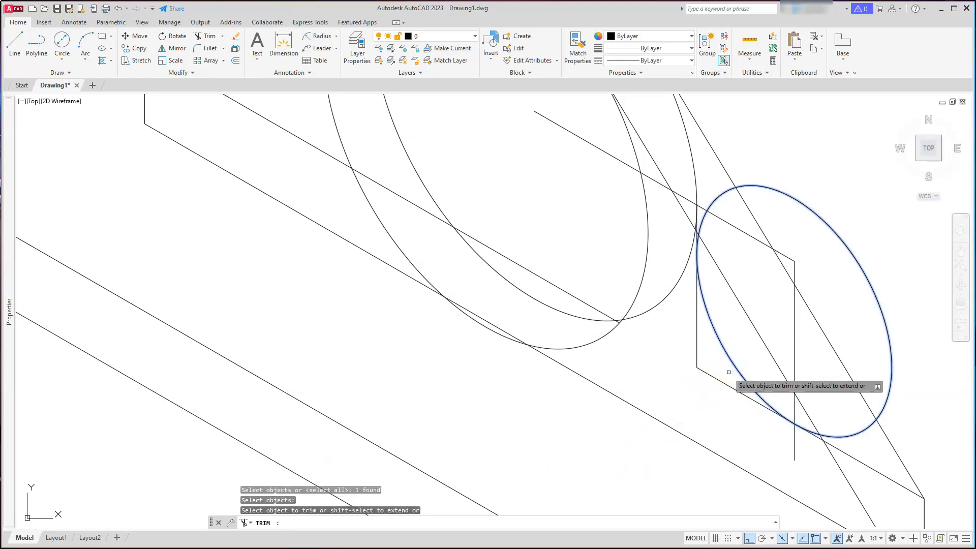
left_click(715, 375)
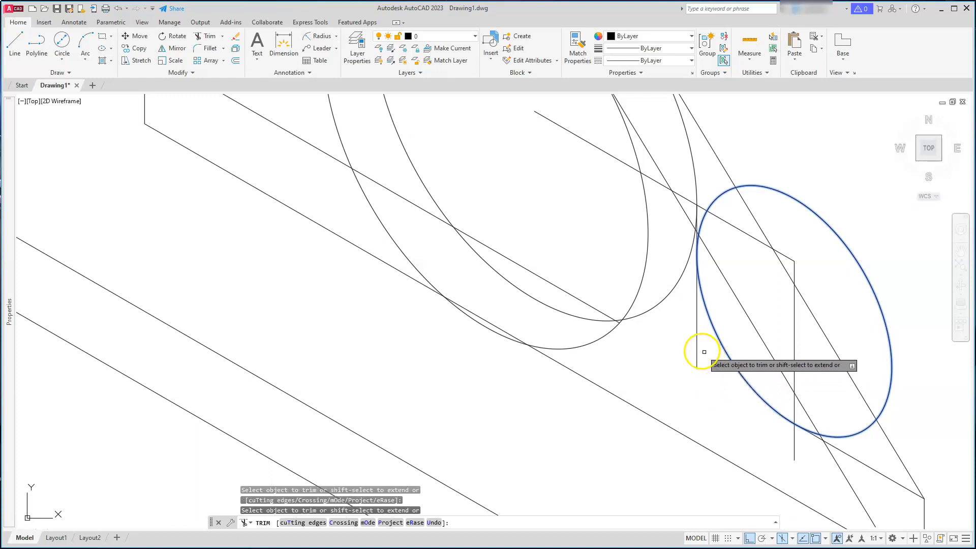
key("Escape")
key("Escape")
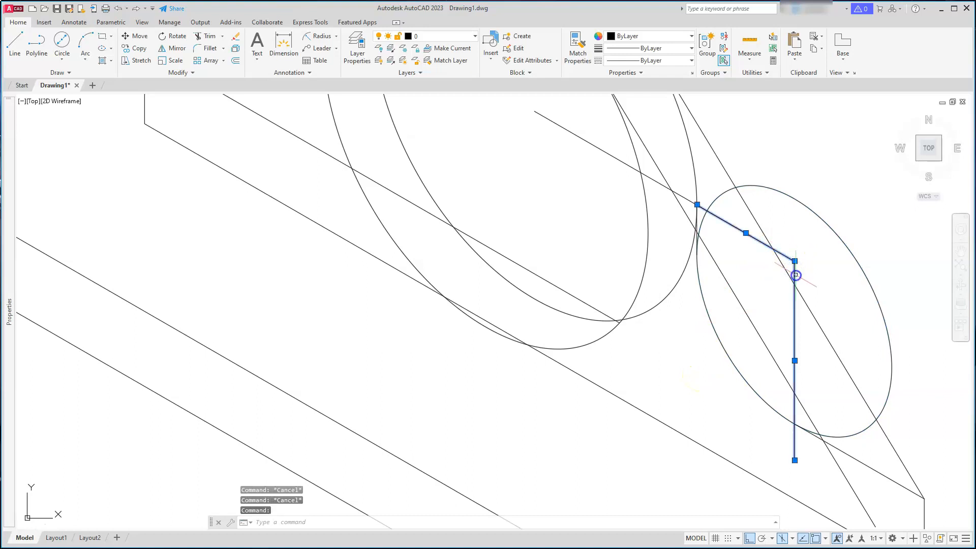
Erase the construction lines used to position the isocircle
left_click(655, 182)
key("Escape")
key("Escape")
key("Escape")
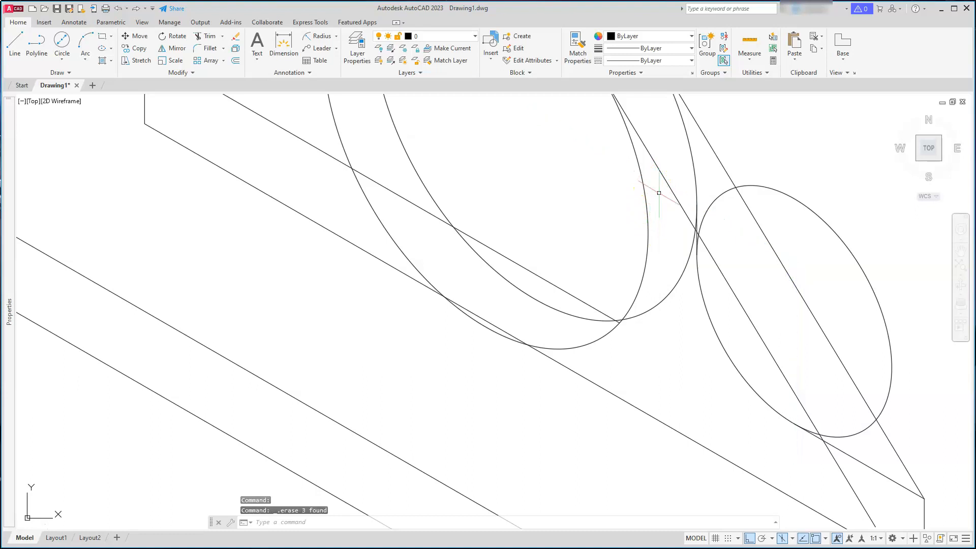
scroll(663, 281, "down", 2)
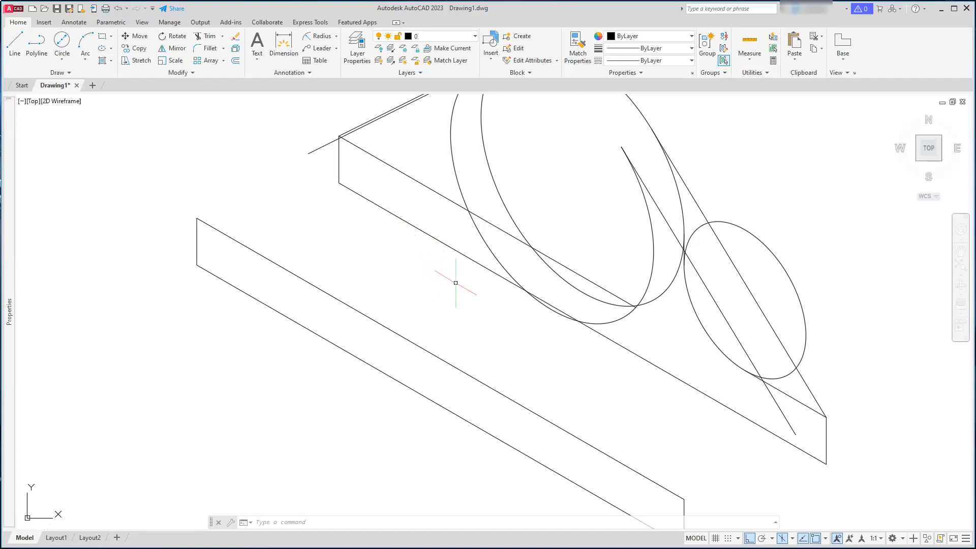
scroll(688, 305, "up", 2)
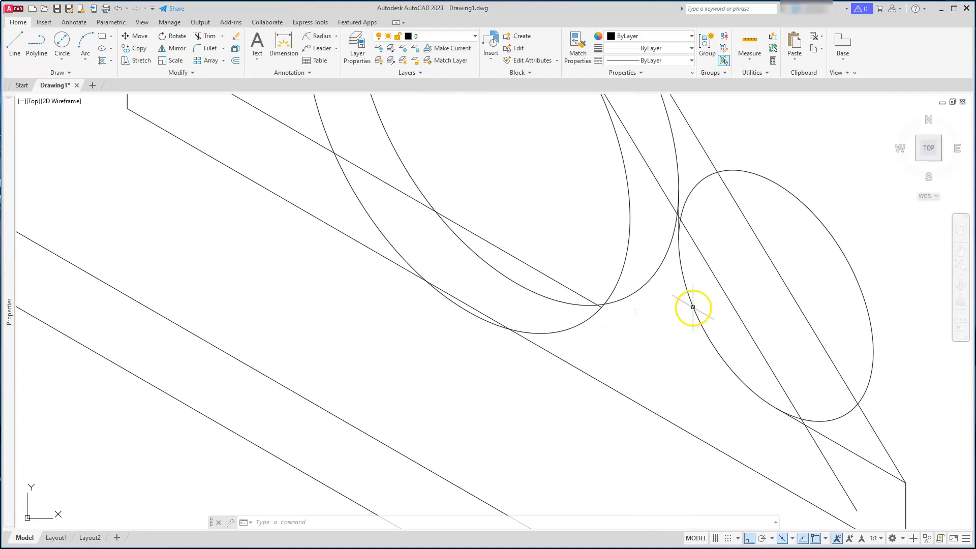
key("Escape")
key("Escape")
key("Escape")
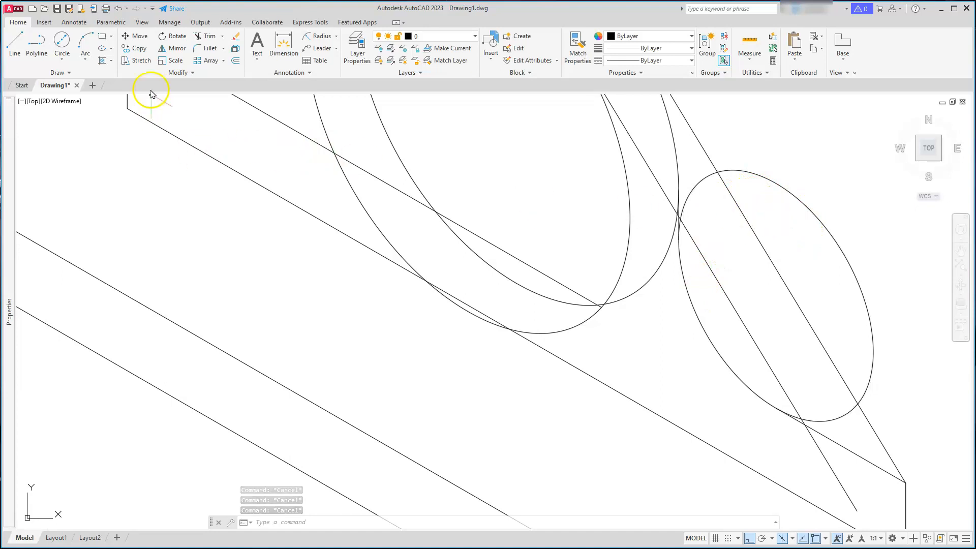
Trim the lower isocircle's outer arc using the tangent line and the base plate edge as cutting edges
left_click(197, 40)
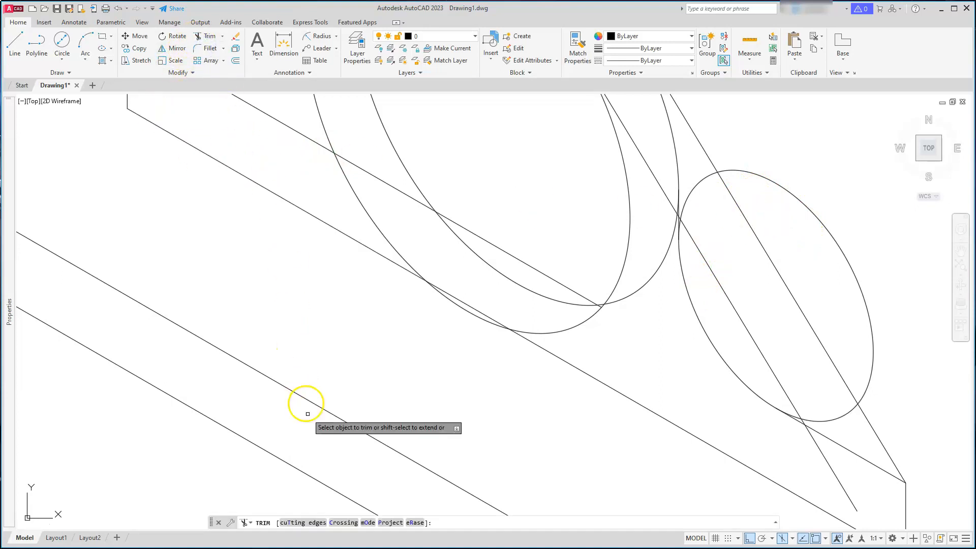
left_click(293, 524)
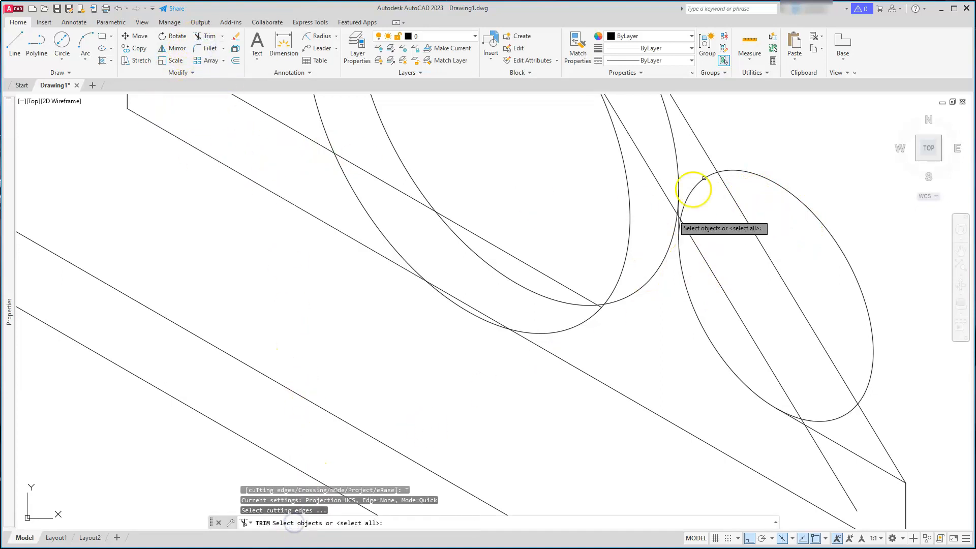
scroll(671, 210, "up", 2)
scroll(671, 210, "up", 3)
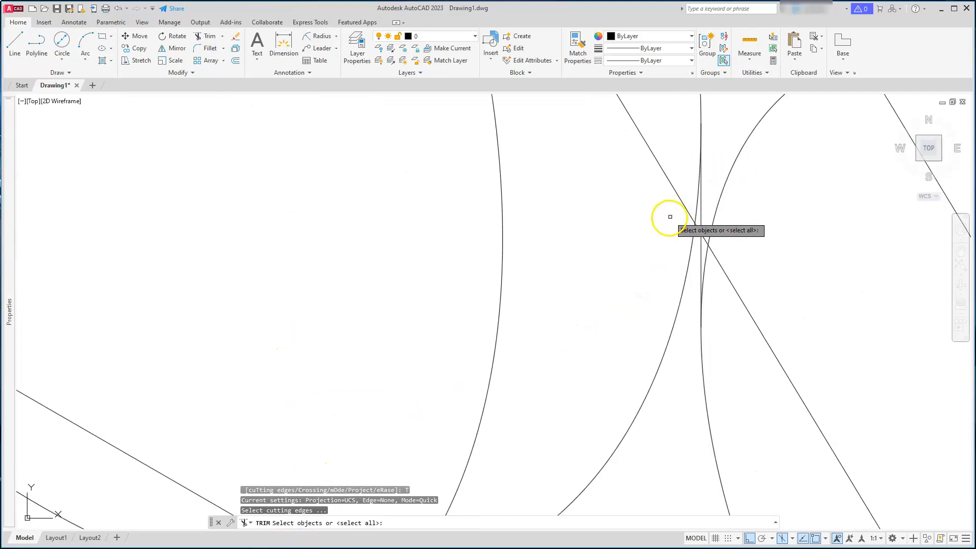
left_click(700, 256)
scroll(700, 257, "down", 4)
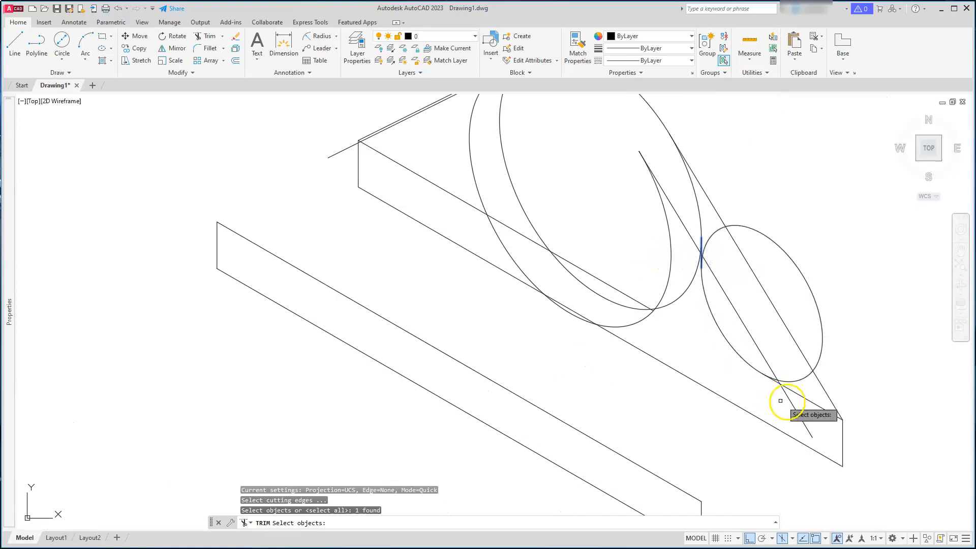
left_click(807, 401)
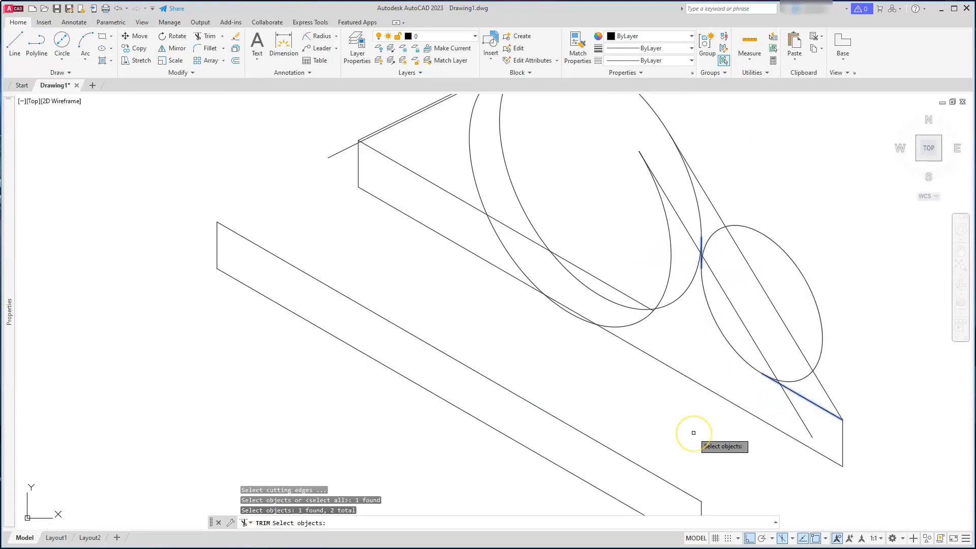
right_click(693, 432)
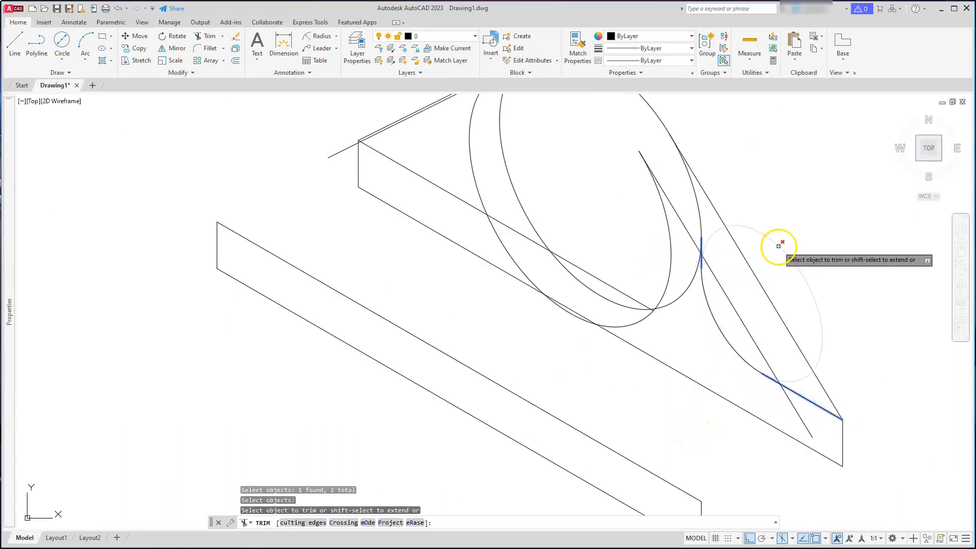
left_click(778, 246)
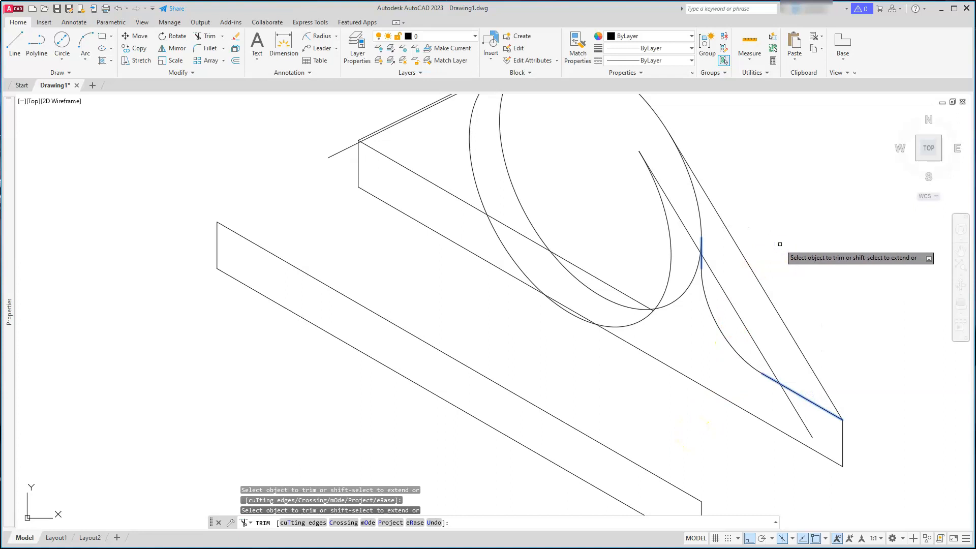
key("Escape")
key("Escape")
key("Escape")
key("Escape")
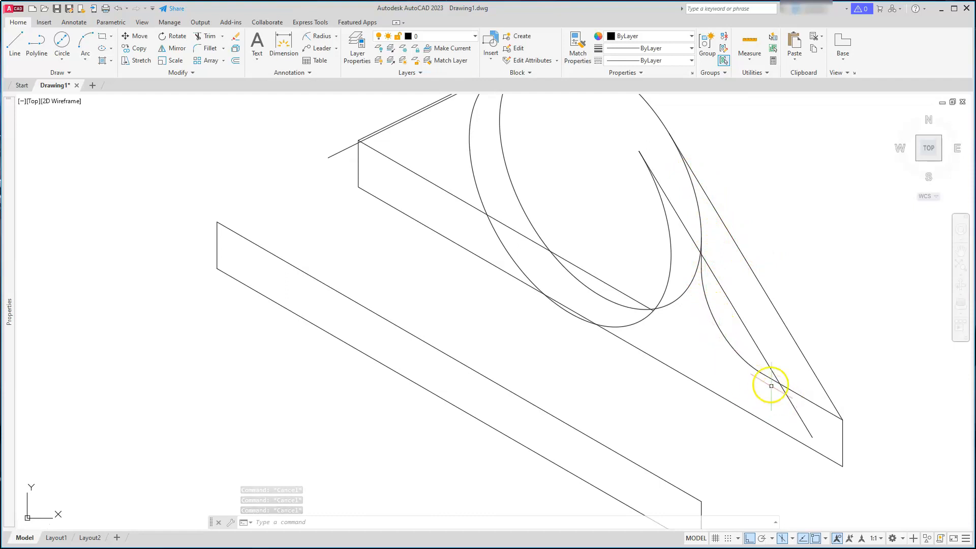
Copy the lower isocircle arc and its edge segment 9 and 42 units along the isometric axis
left_click(771, 378)
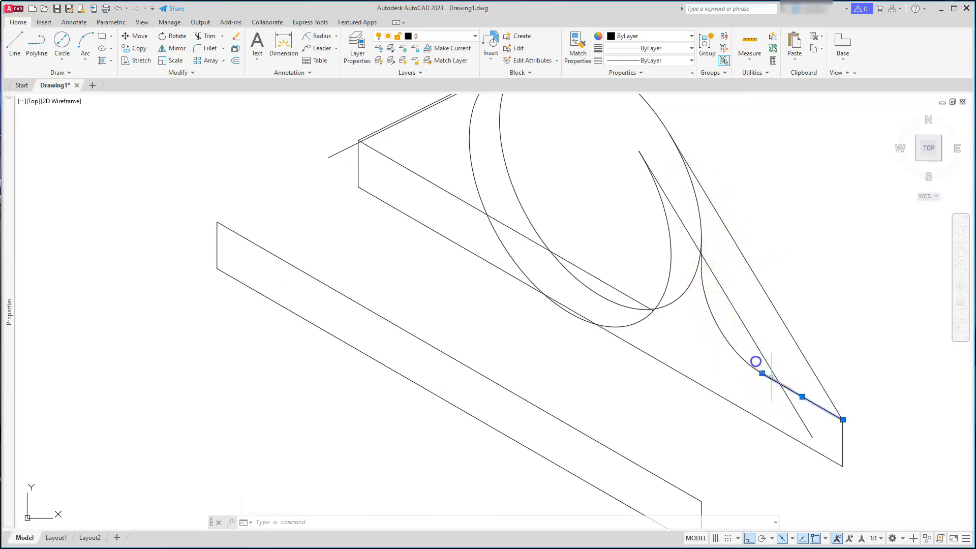
left_click(701, 257)
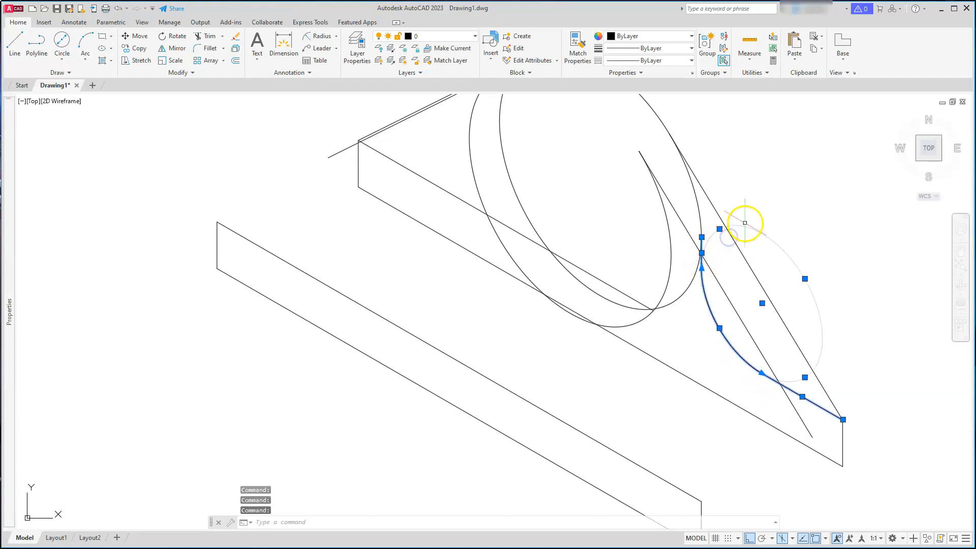
left_click(141, 48)
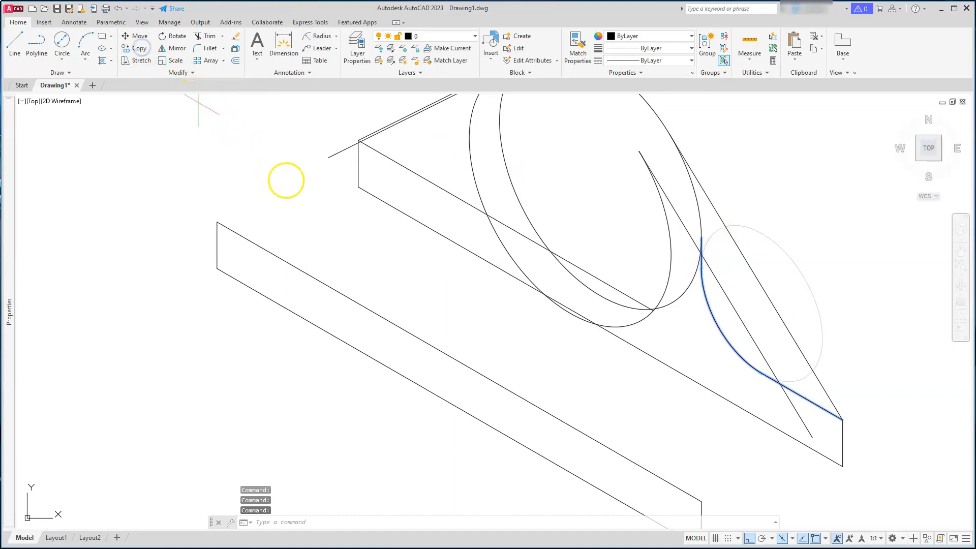
left_click(333, 212)
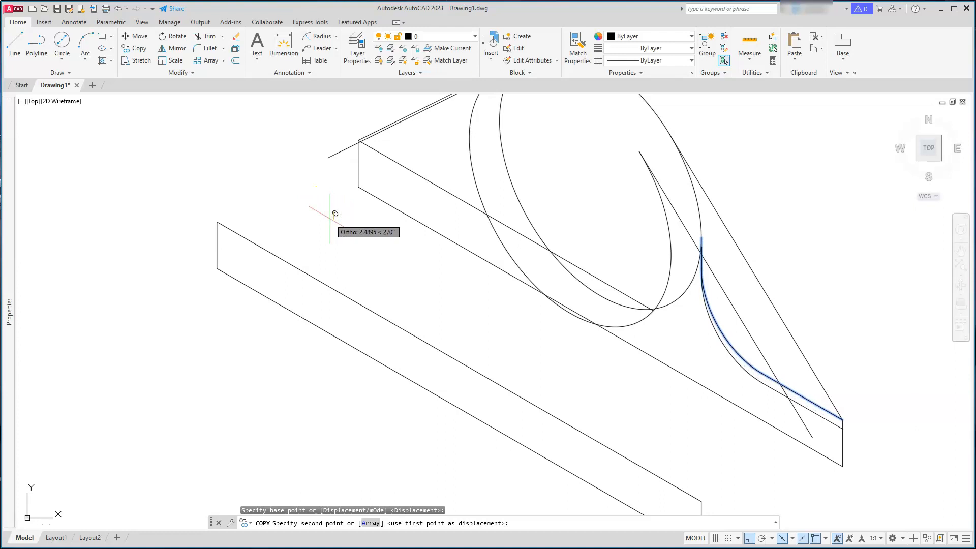
key("F5")
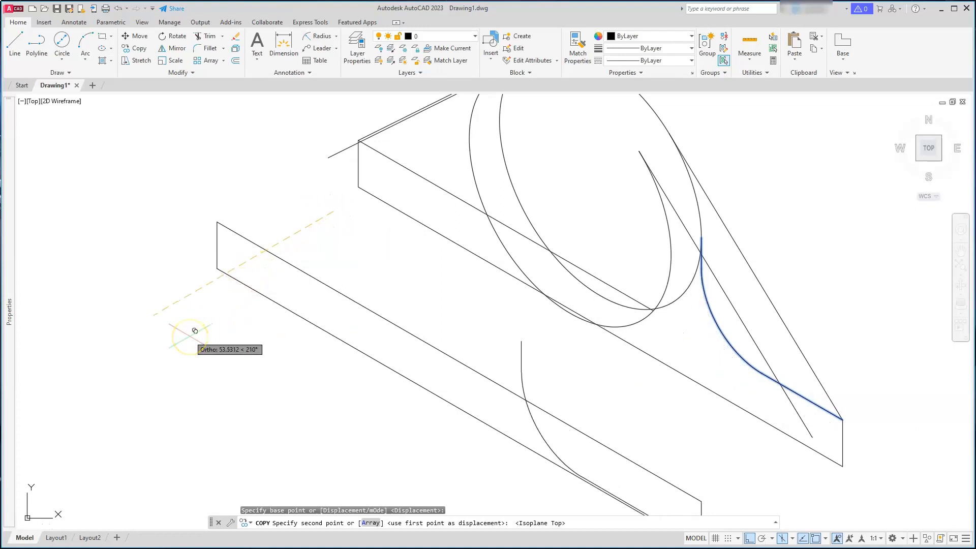
type("9")
key("Return")
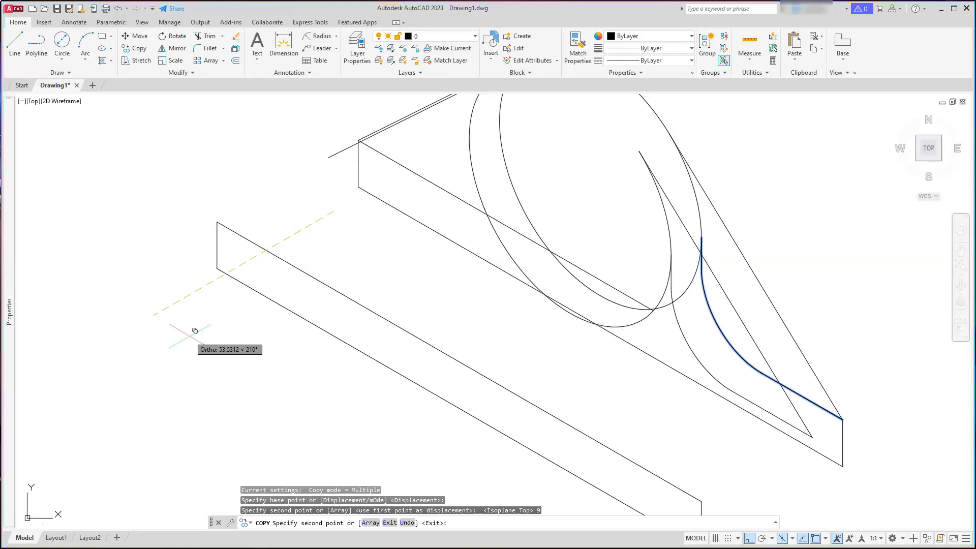
type("42")
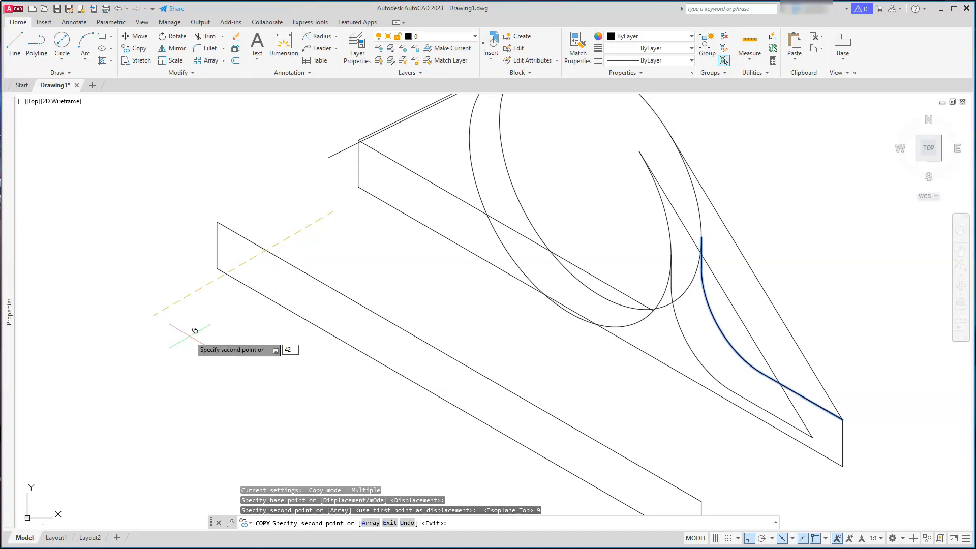
key("Return")
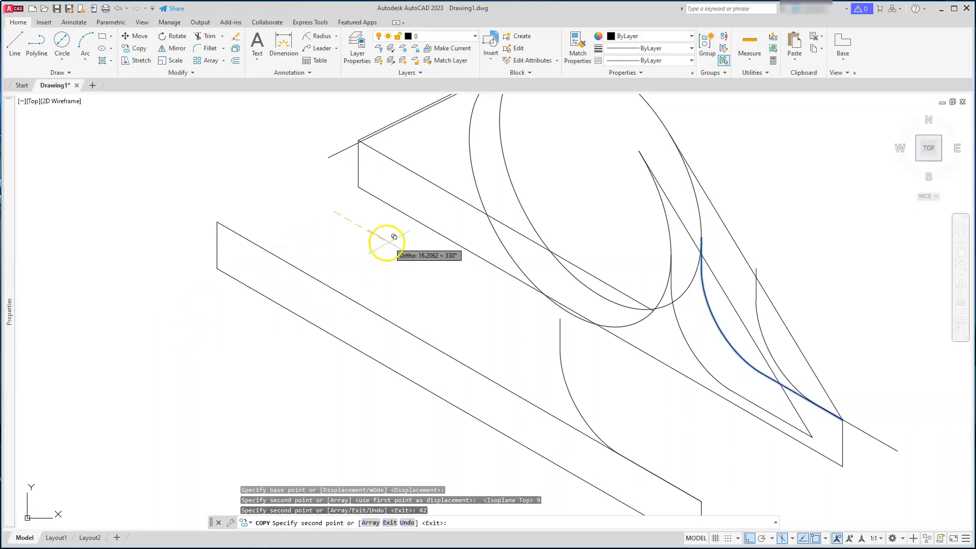
key("Escape")
key("Escape")
key("Escape")
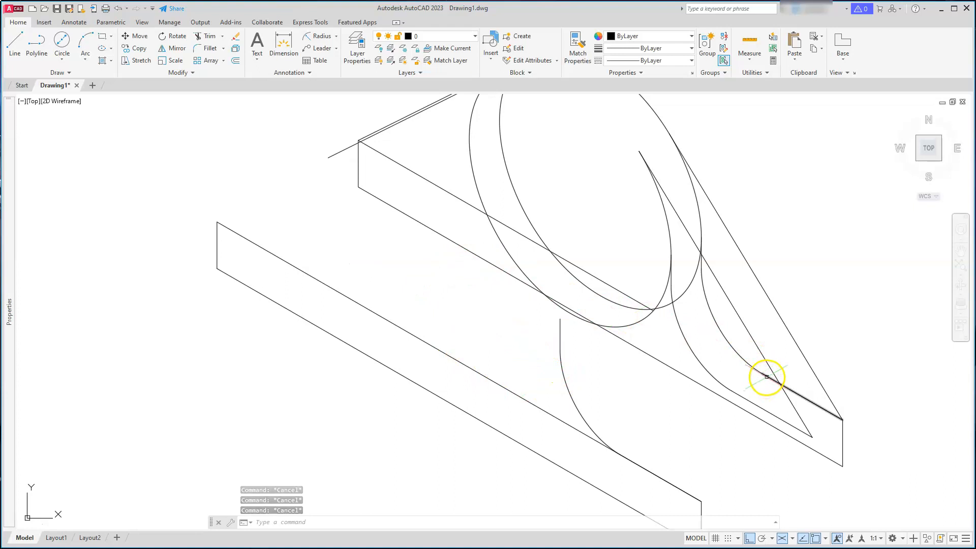
Erase the original lower arc and edge segment
left_click(707, 282)
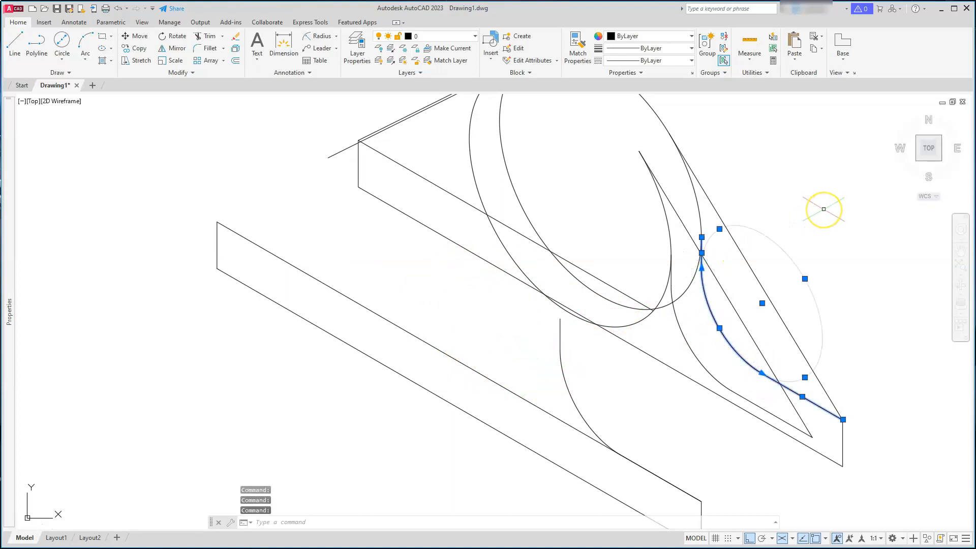
key("Delete")
key("Escape")
key("Escape")
key("Escape")
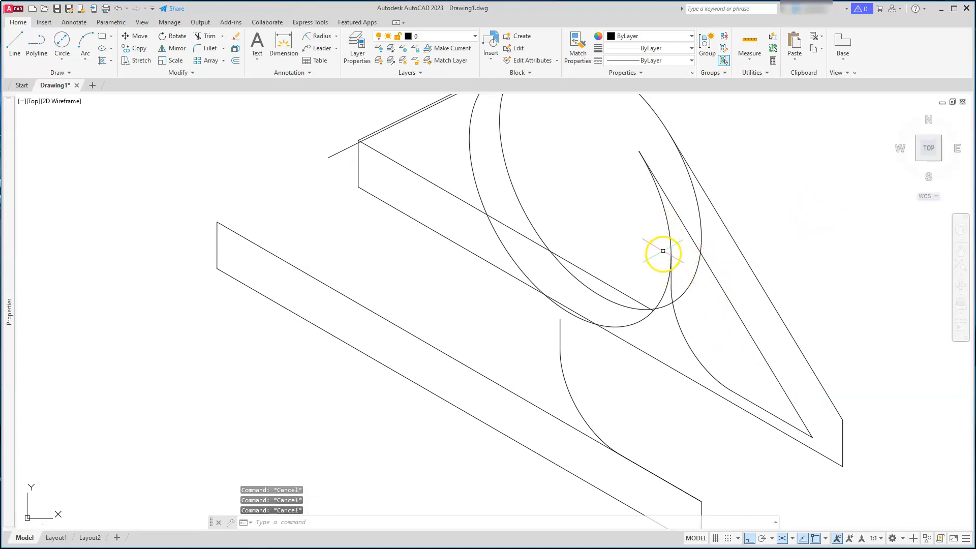
Draw a line from the plate's far corner to the lower plate's front corner along the top edge
scroll(700, 344, "down", 3)
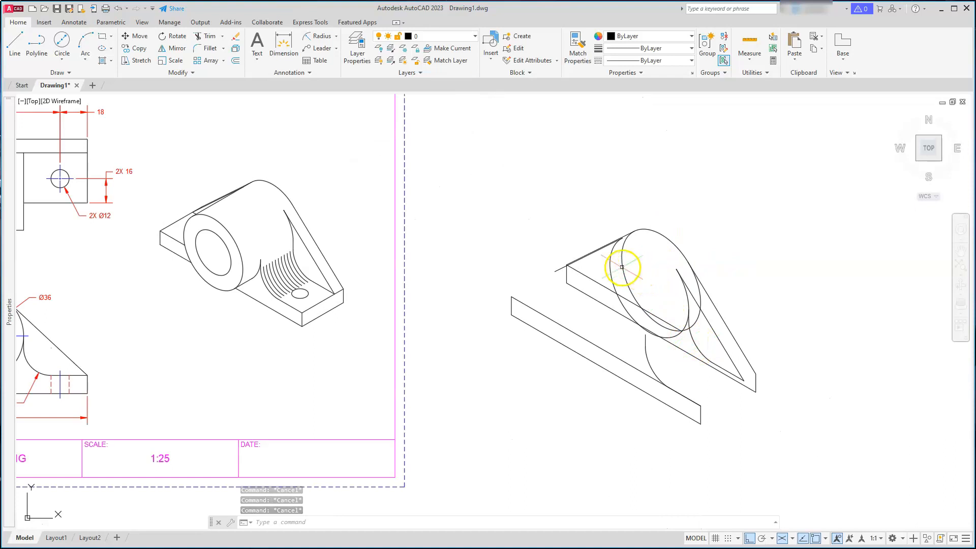
scroll(618, 260, "up", 2)
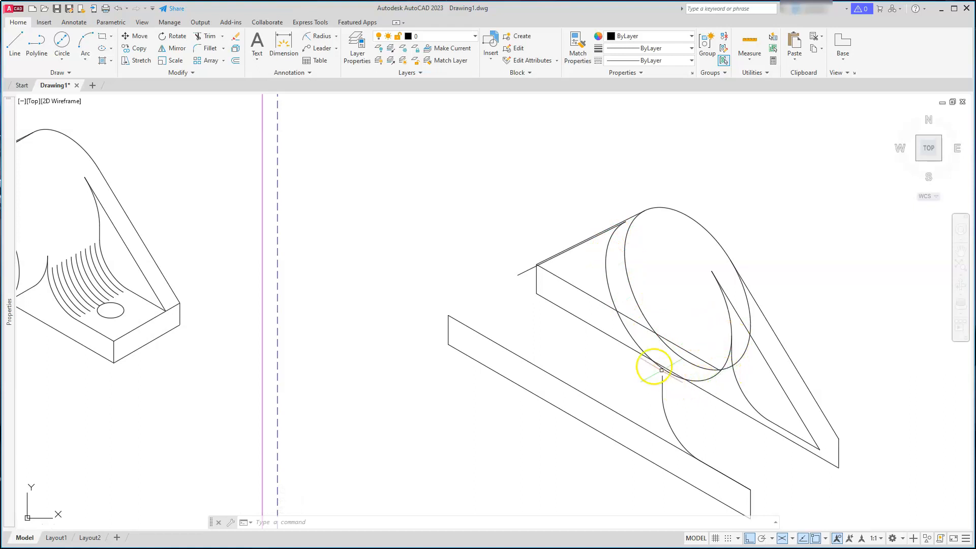
middle_click_drag(747, 381, 724, 299)
key("Escape")
key("Escape")
key("Escape")
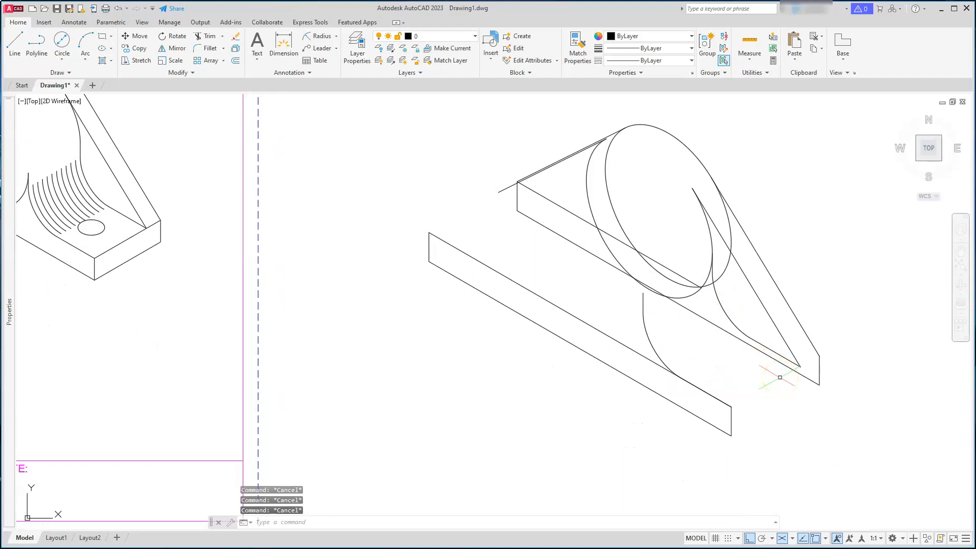
key("Return")
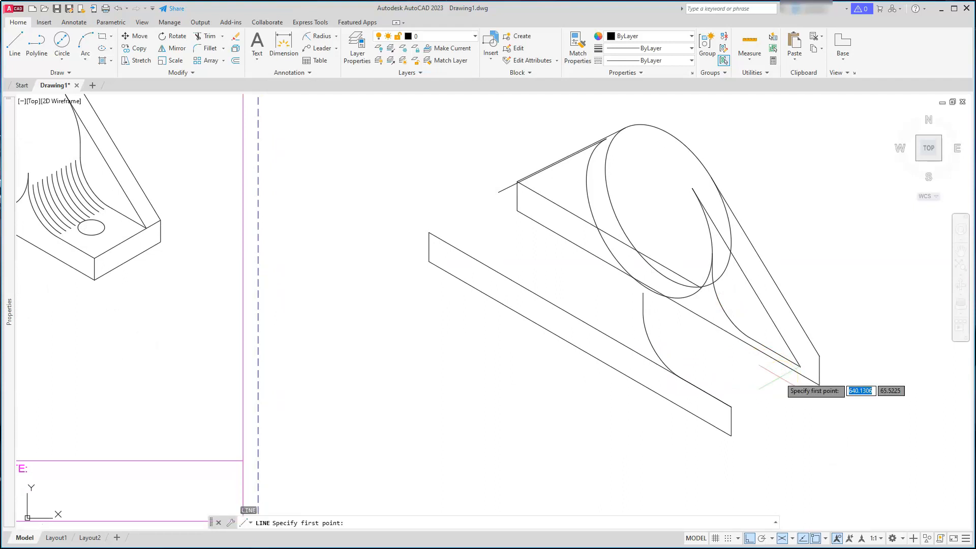
left_click(816, 355)
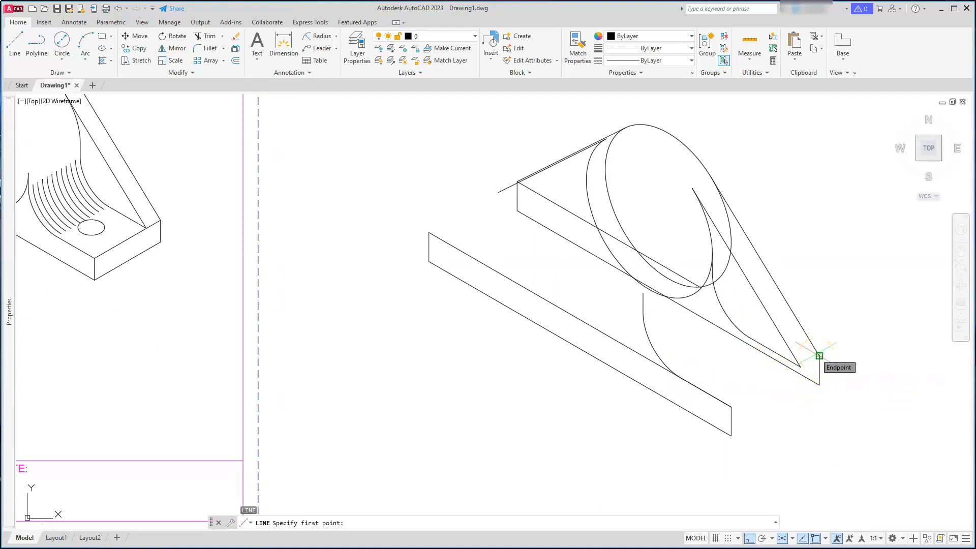
left_click(818, 355)
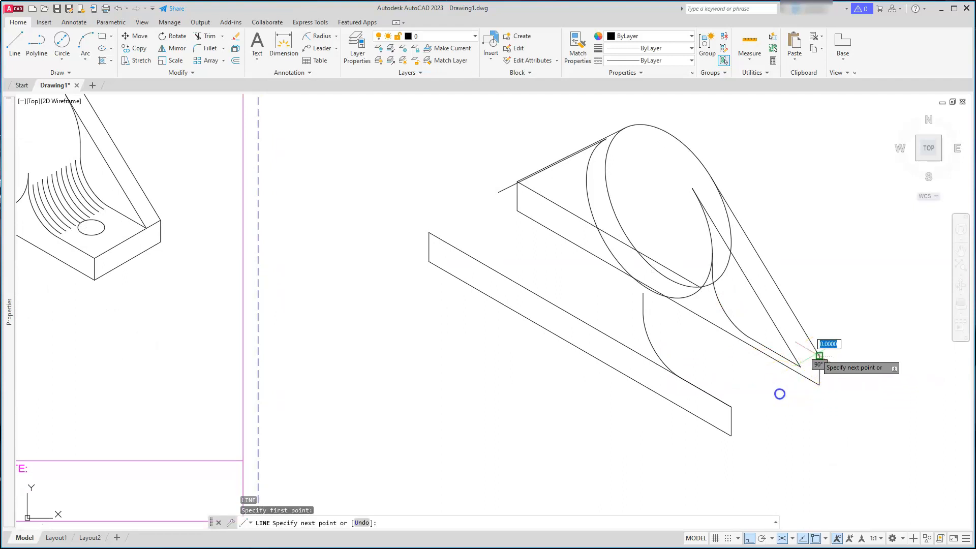
left_click(731, 407)
key("Escape")
key("Escape")
key("Escape")
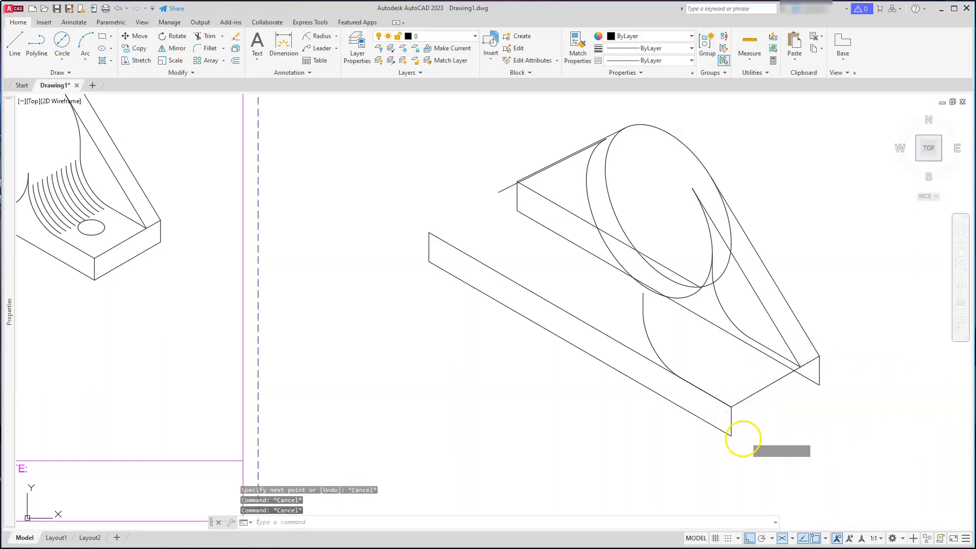
Draw the bottom edge line joining the lower plate's front corner to the plate's far bottom corner
key("Return")
left_click(731, 435)
left_click(818, 384)
key("Escape")
key("Escape")
key("Escape")
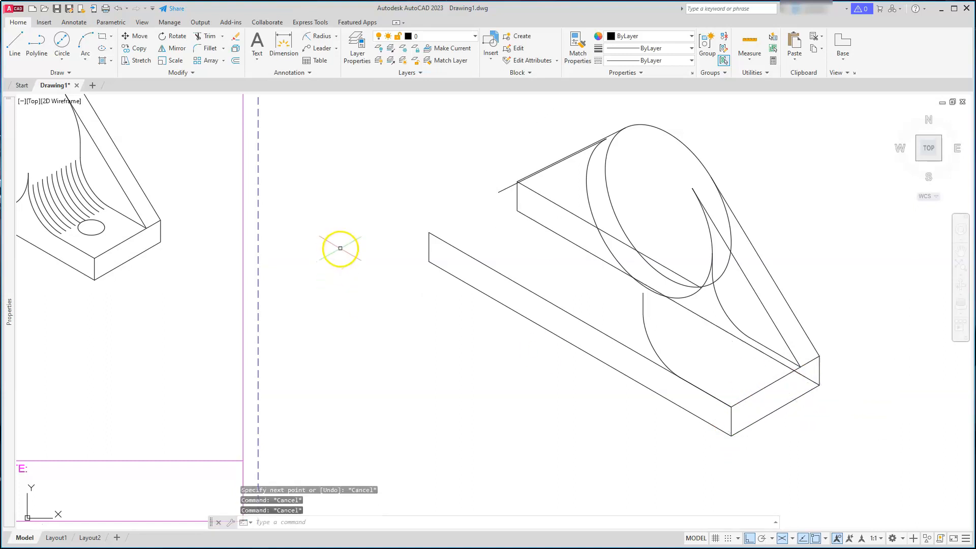
Draw a line from the lower plate's back corner to the upper plate's back corner, merging the top edges
scroll(340, 248, "up", 4)
mouse_move(361, 220)
middle_mouse_down()
mouse_move(348, 342)
mouse_move(332, 354)
middle_mouse_up()
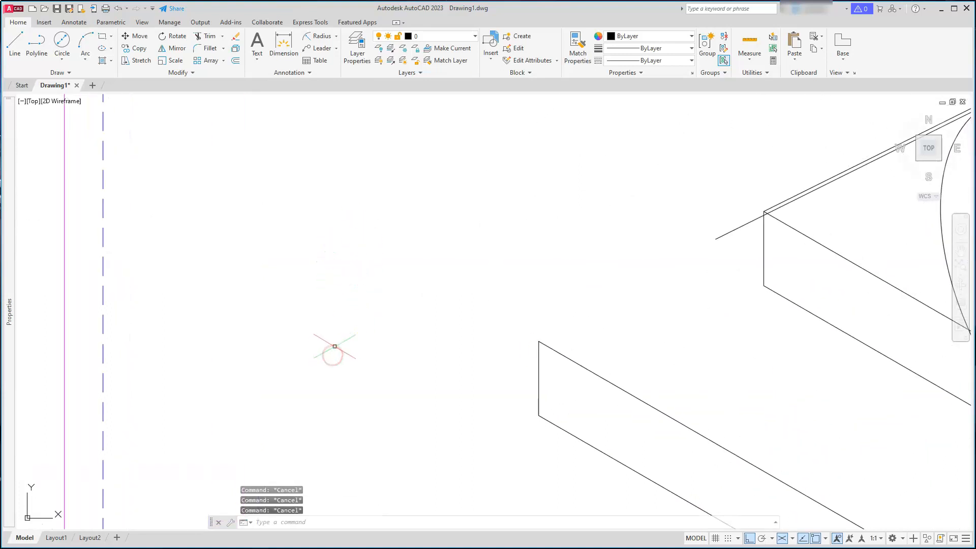
key("Return")
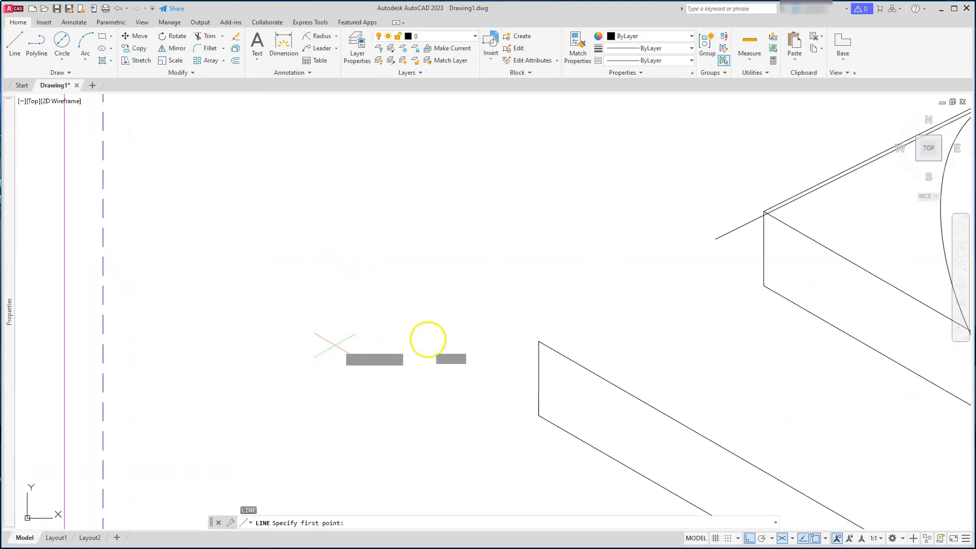
left_click(538, 342)
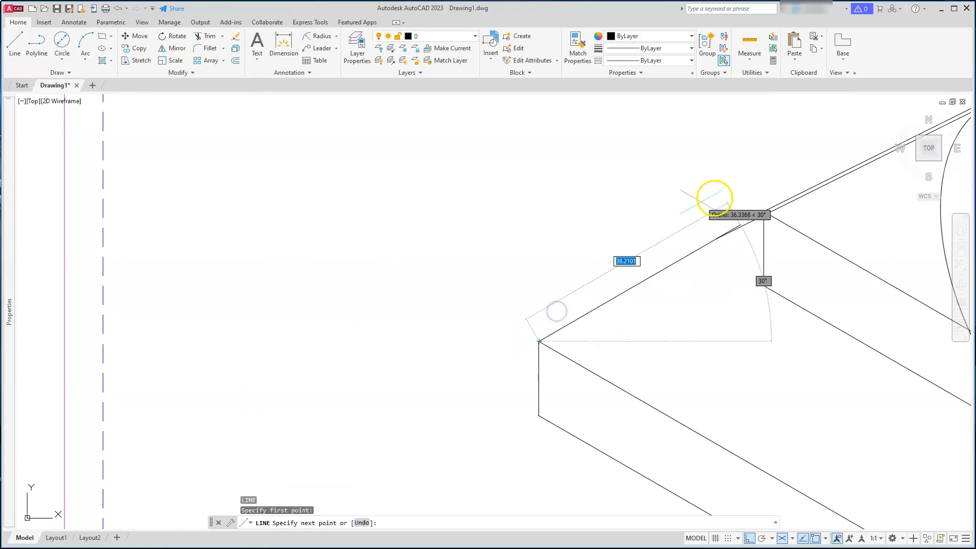
scroll(745, 198, "up", 4)
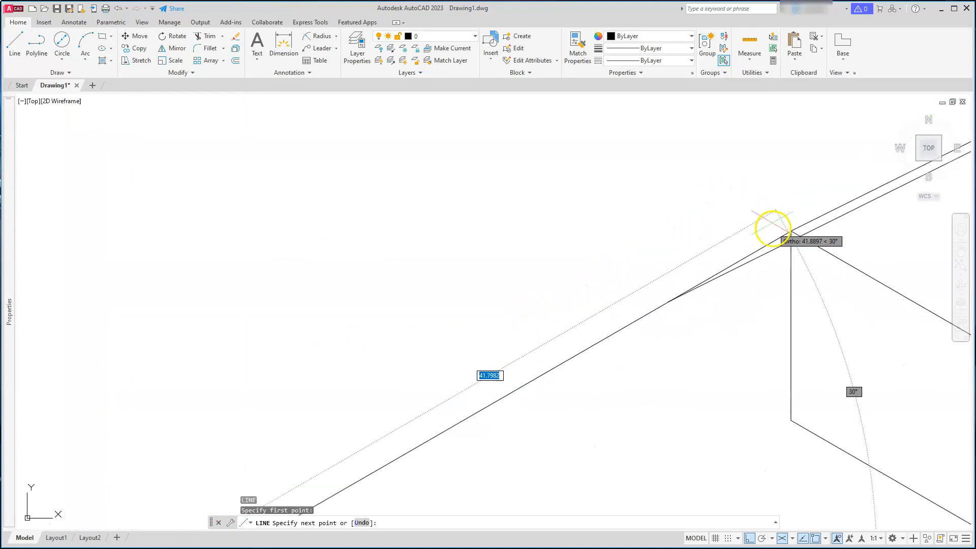
left_click(791, 234)
key("Escape")
key("Escape")
key("Escape")
Erase the upper plate's short vertical edge and its inner long edge line
scroll(671, 244, "down", 6)
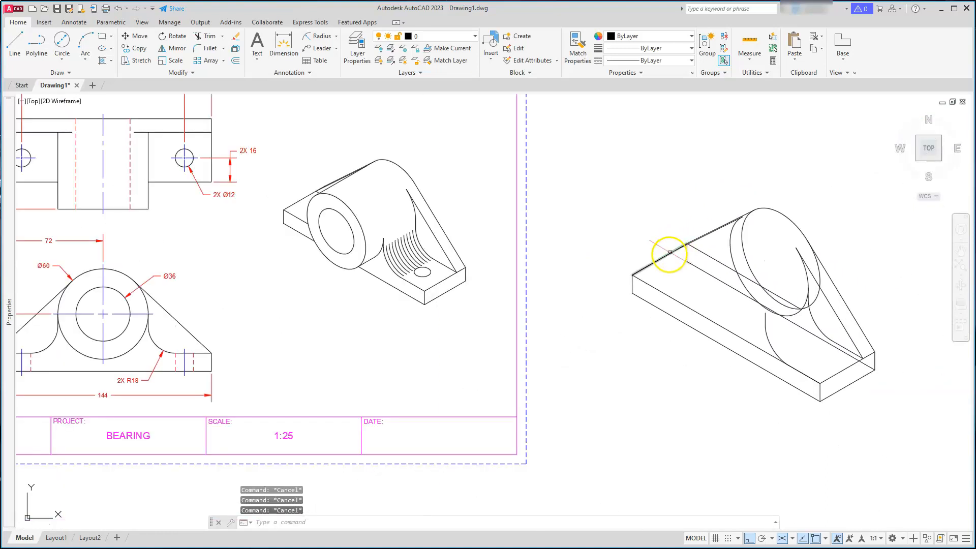
scroll(811, 339, "up", 2)
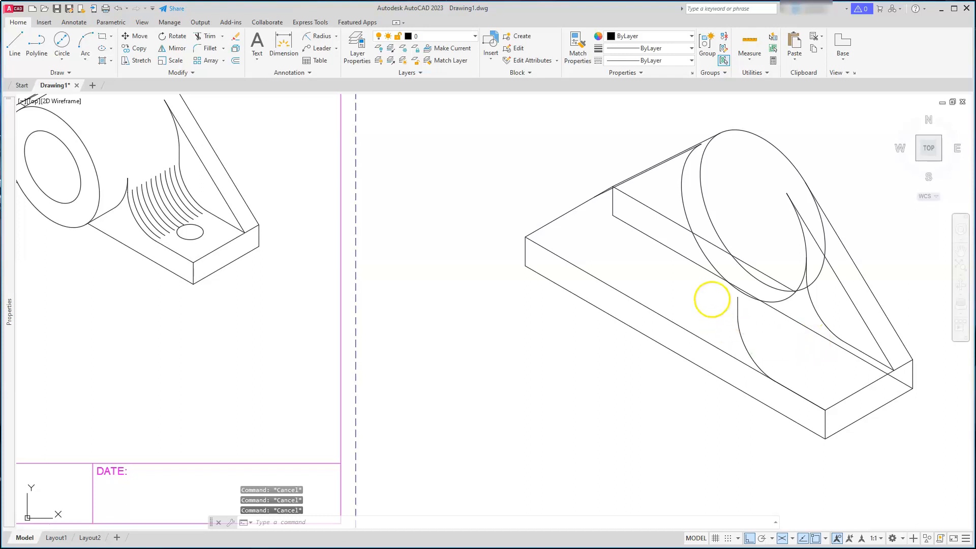
left_click(658, 238)
left_click(625, 218)
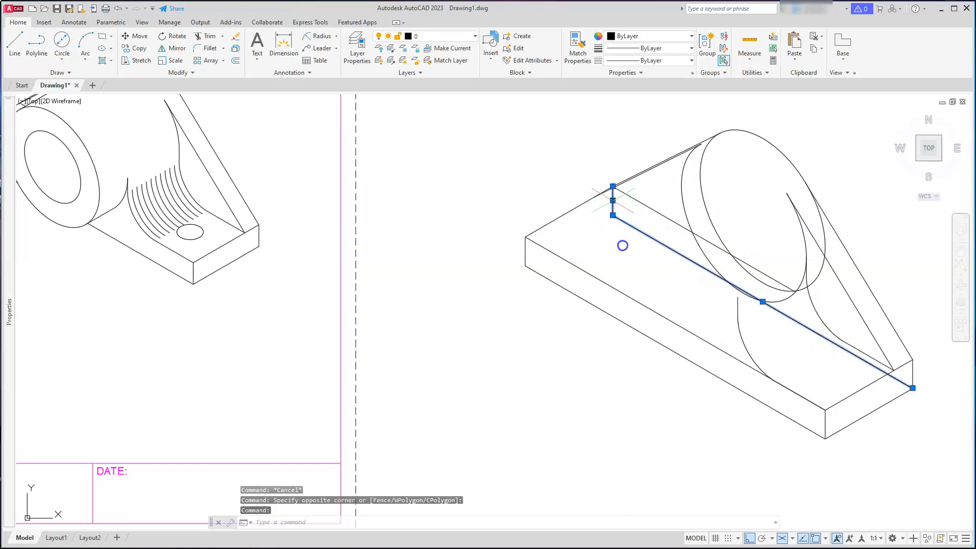
key("Delete")
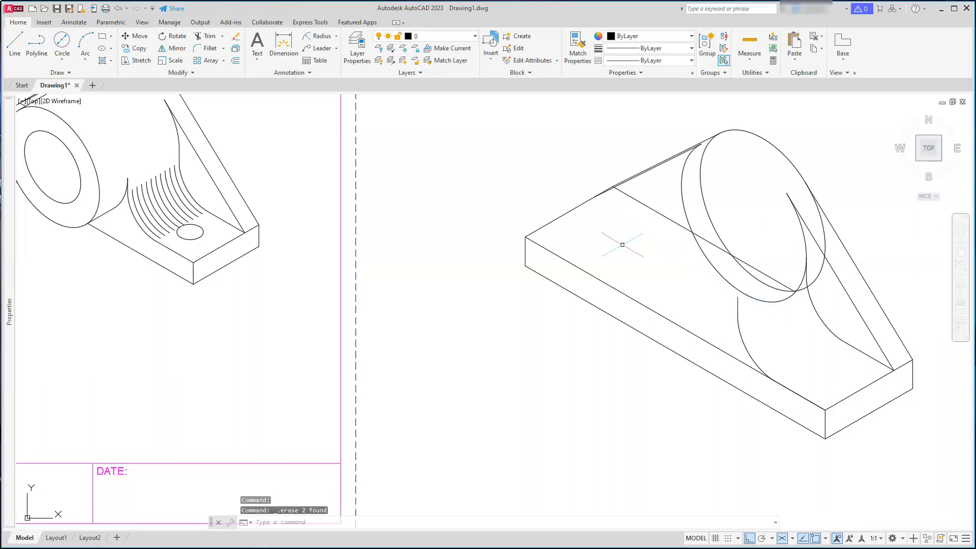
key("Escape")
key("Escape")
key("Escape")
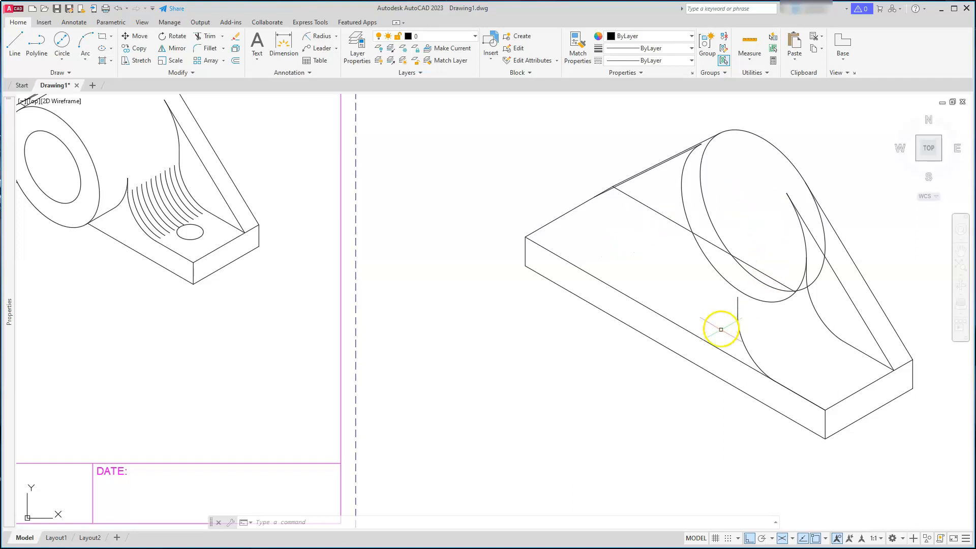
Copy the front isocircle of the boss 42 units back along the isometric axis
middle_click_drag(732, 333, 747, 384)
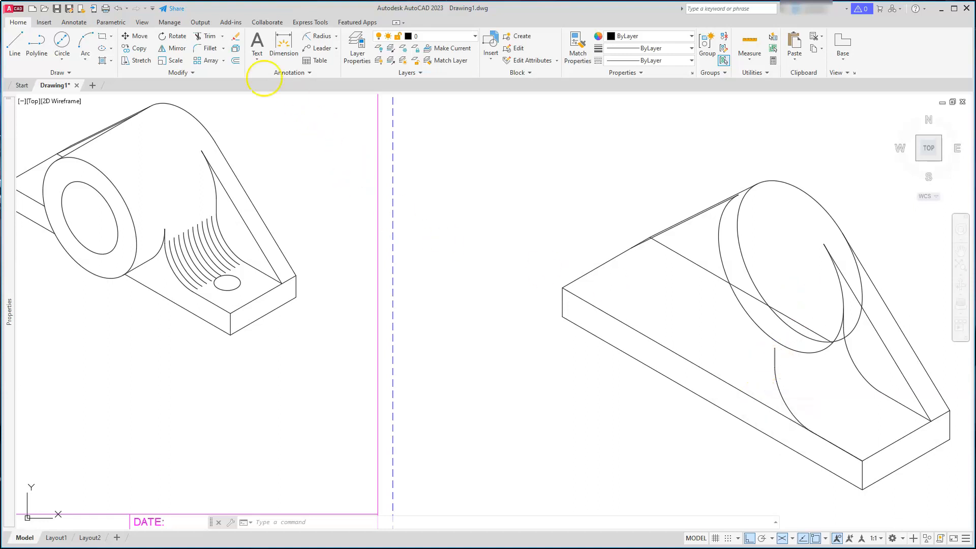
key("Escape")
key("Escape")
key("Escape")
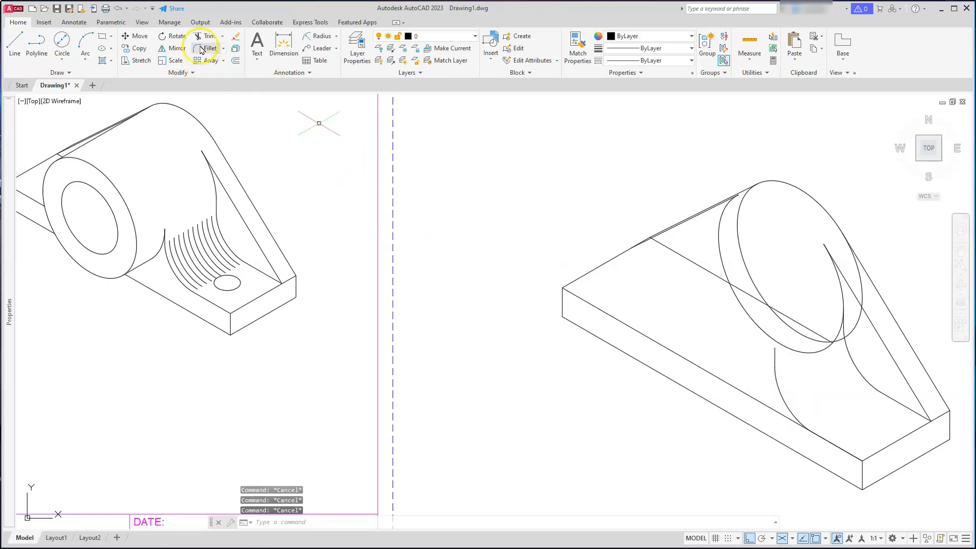
left_click(139, 49)
left_click(803, 190)
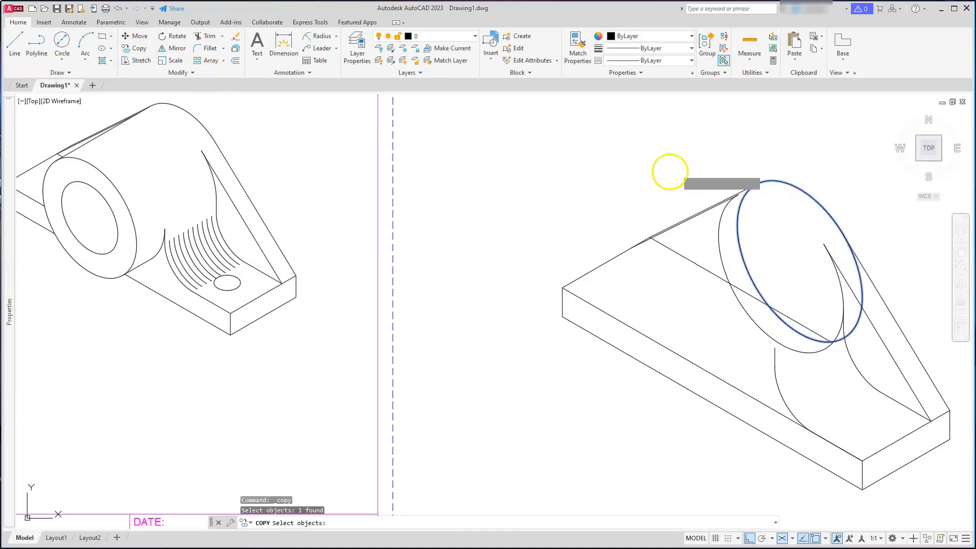
key("Return")
left_click(638, 166)
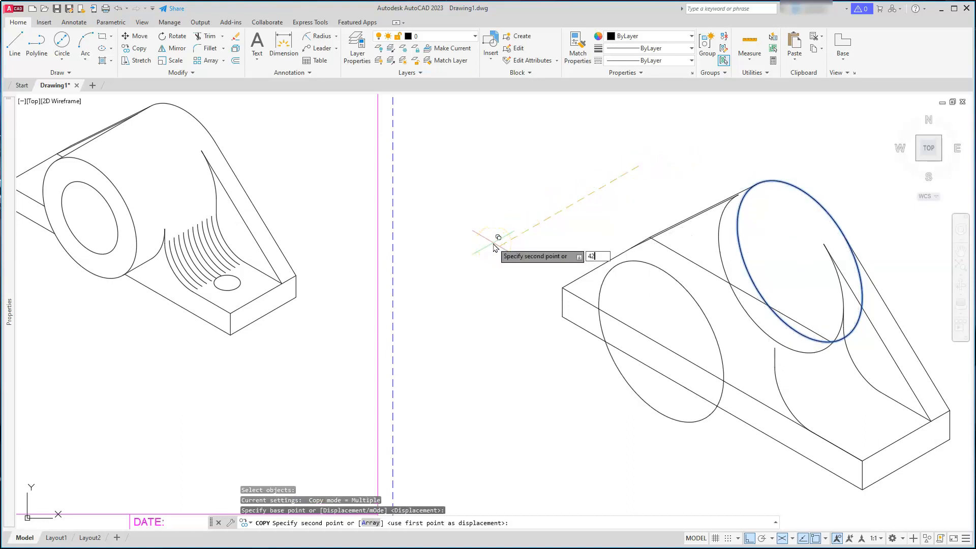
type("42")
key("Return")
key("Escape")
key("Escape")
key("Escape")
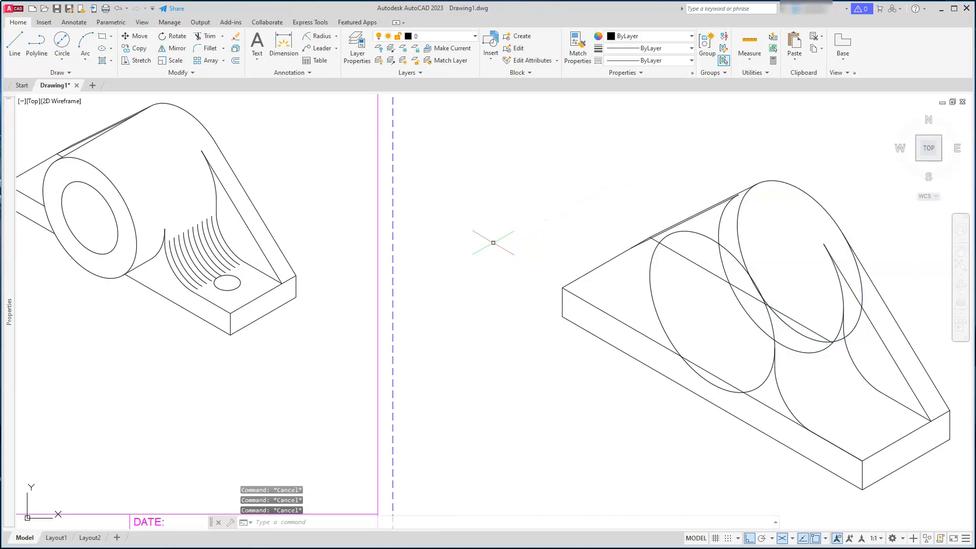
middle_click_drag(556, 312, 566, 274)
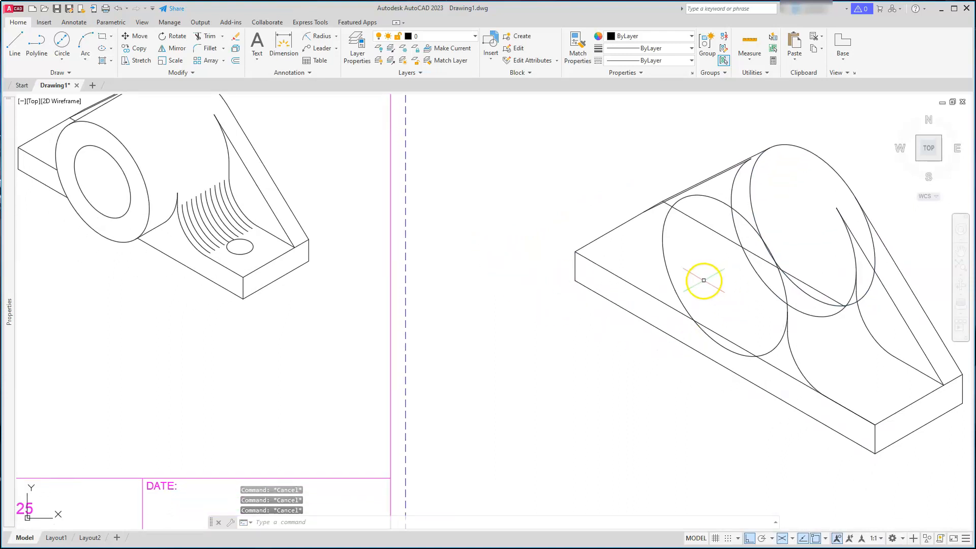
scroll(701, 281, "up", 3)
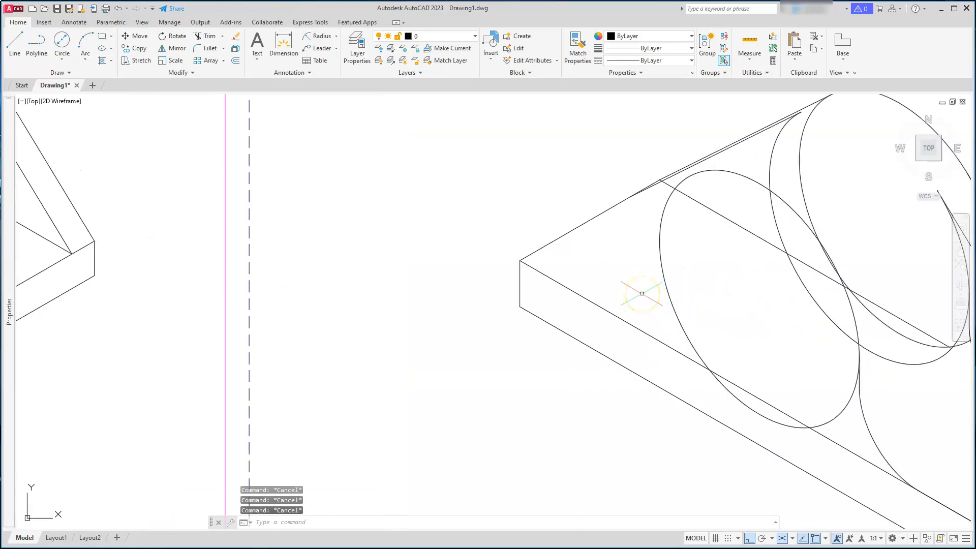
Draw a construction line from the front boss isocircle's centre along the 150° isometric direction
type("l")
key("Return")
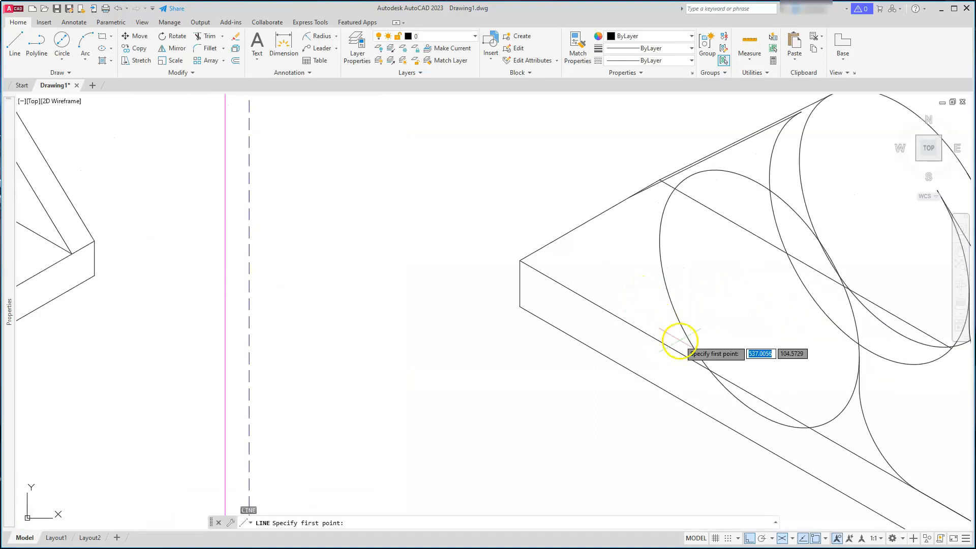
left_click(759, 299)
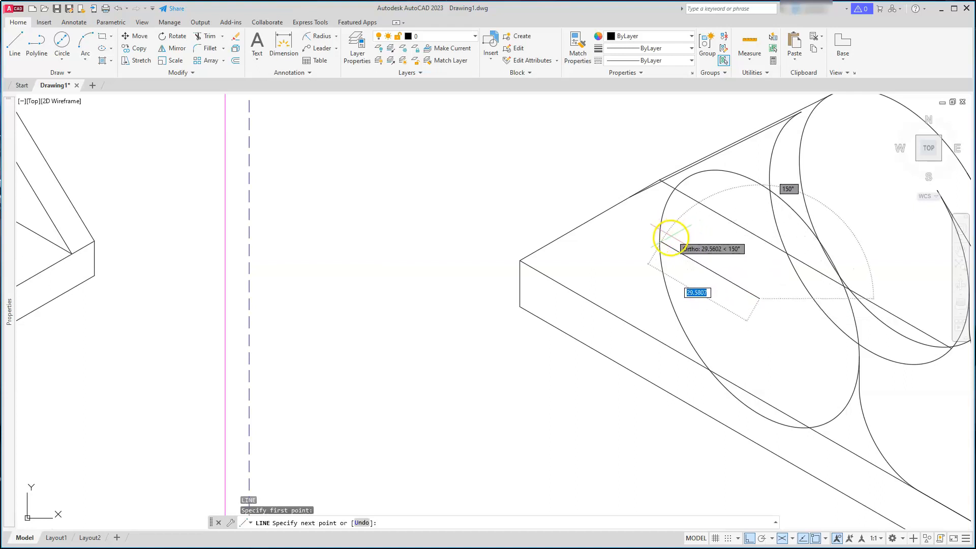
left_click(634, 240)
key("Escape")
key("Escape")
key("Escape")
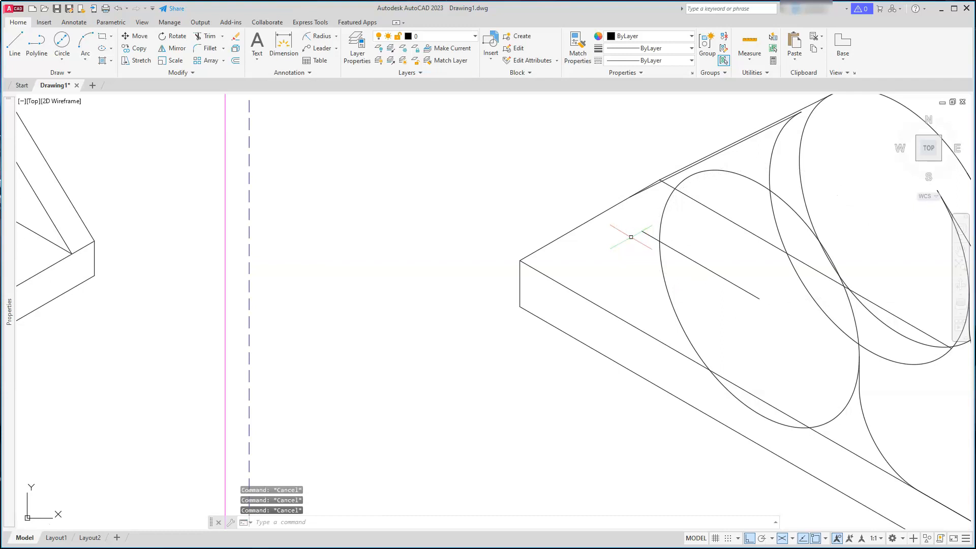
type("tr")
key("Return")
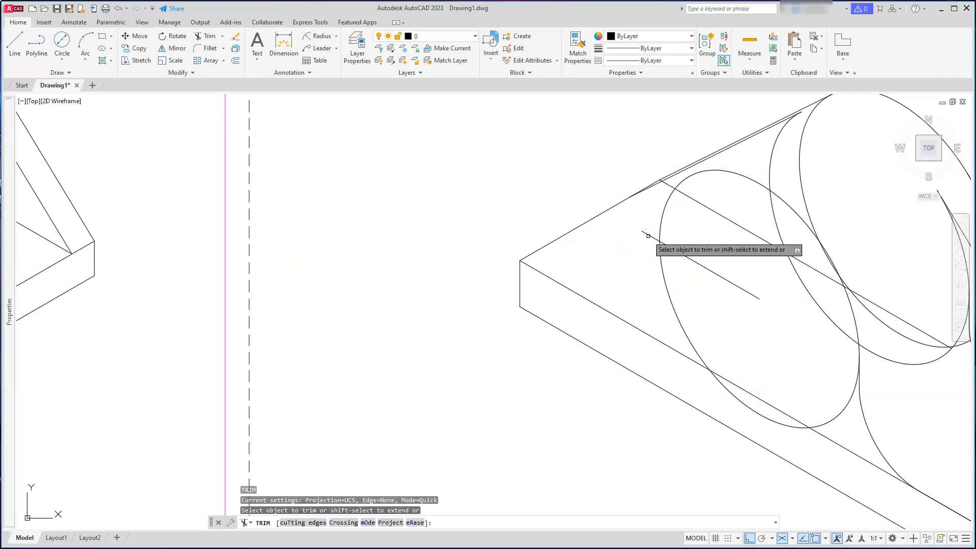
key("Escape")
key("Escape")
key("Escape")
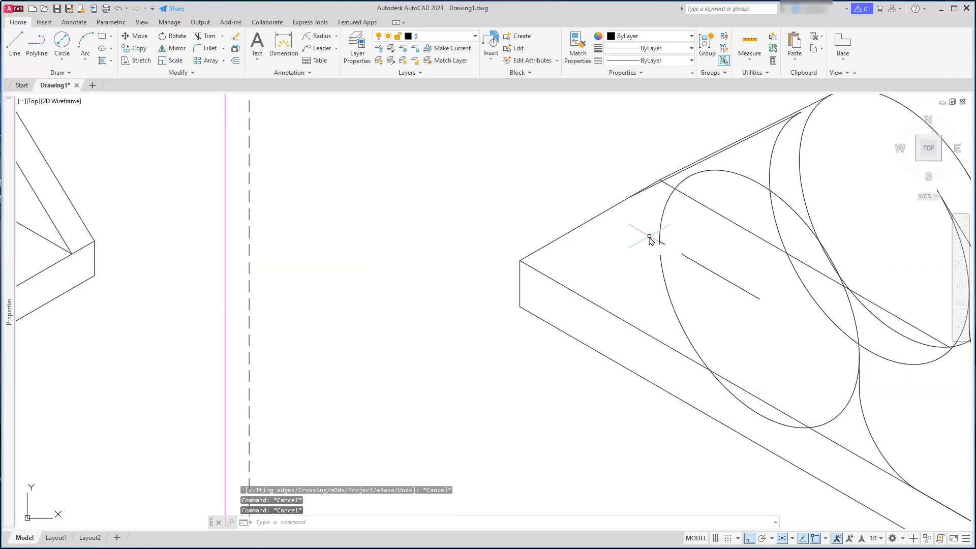
Continue the construction line further back along the 150° isometric direction
type("l")
key("Return")
left_click(659, 242)
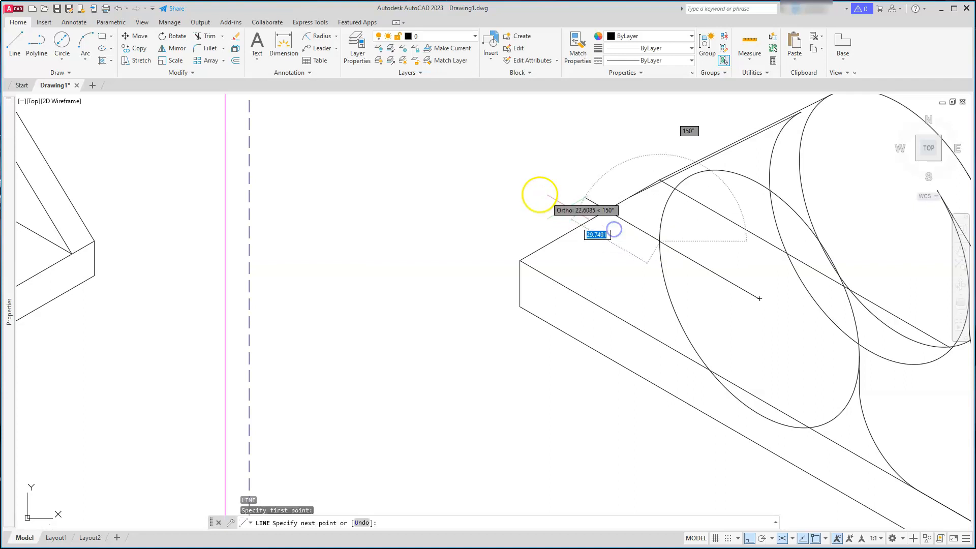
type("1")
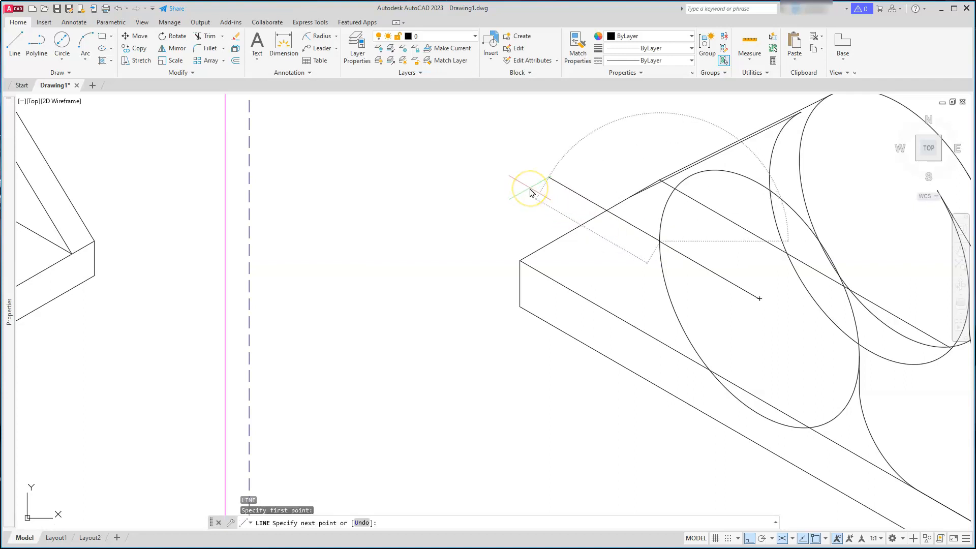
key("Escape")
key("Escape")
key("Escape")
Draw an isocircle of radius 18 on the left isoplane, centred at the construction line's far end
scroll(564, 196, "up", 2)
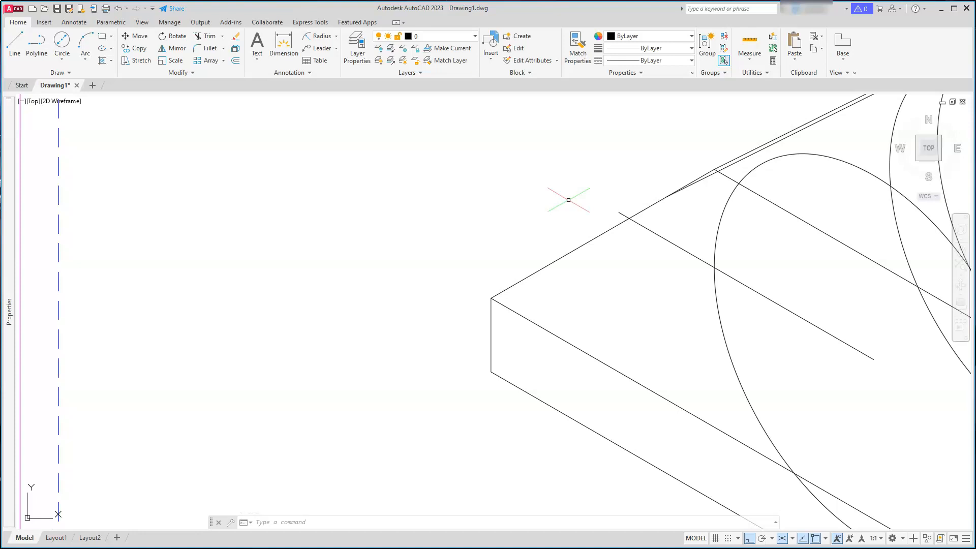
key("F5")
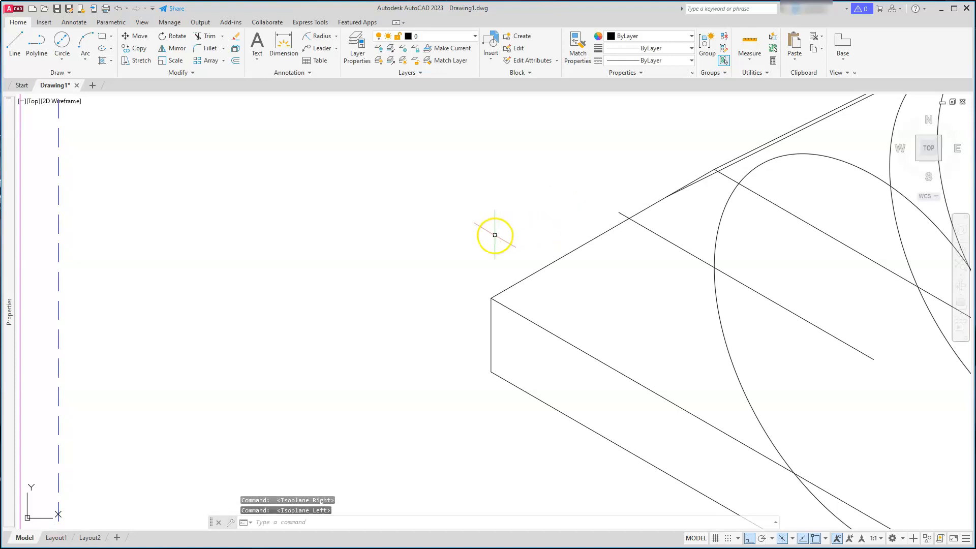
key("Return")
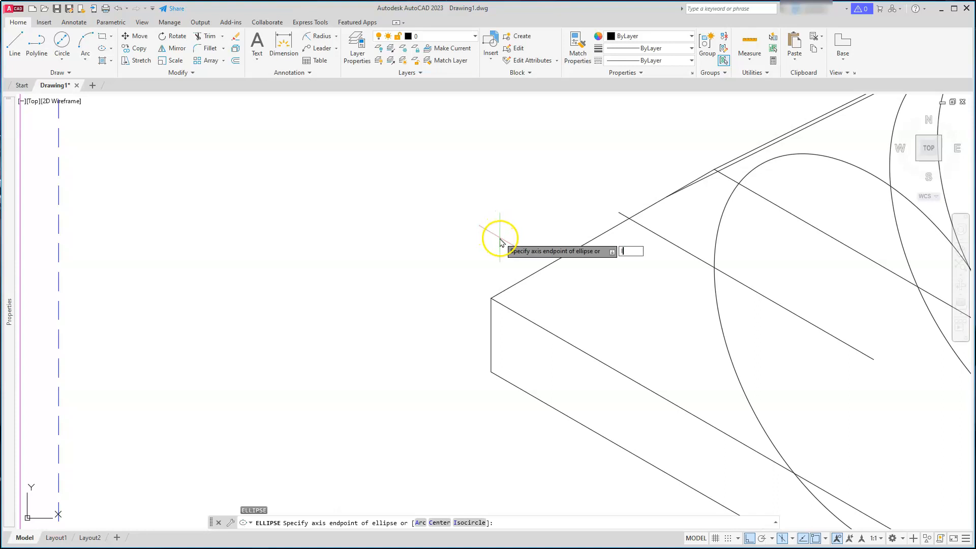
type("I")
key("Return")
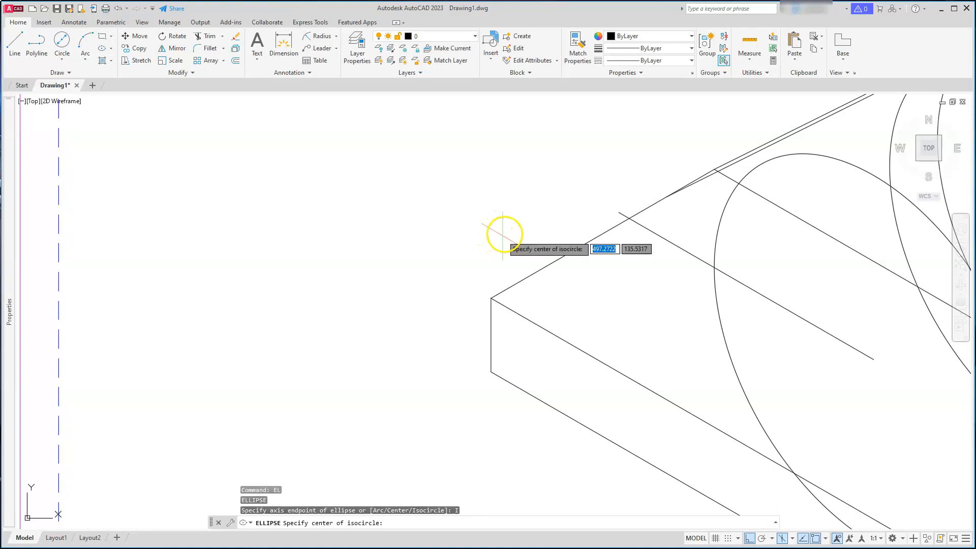
left_click(619, 212)
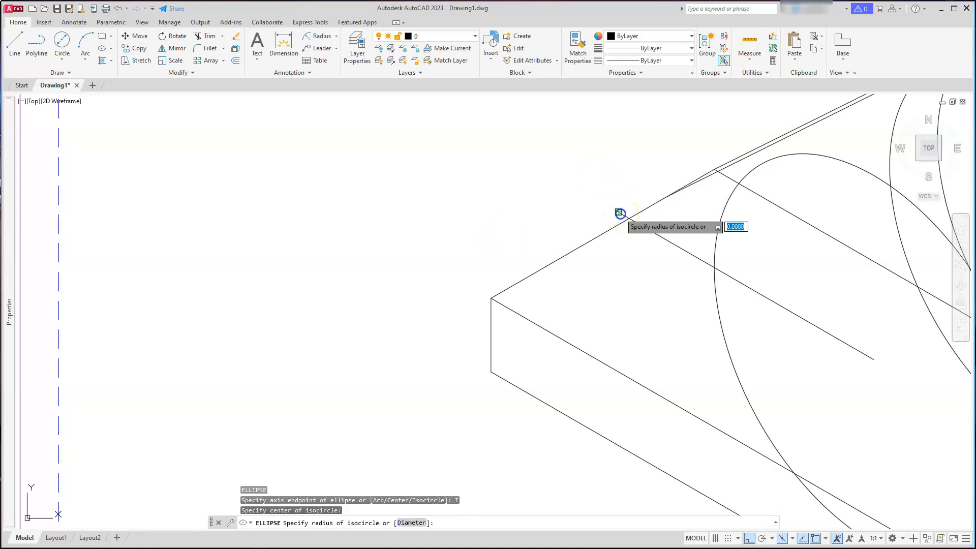
type("18")
key("Return")
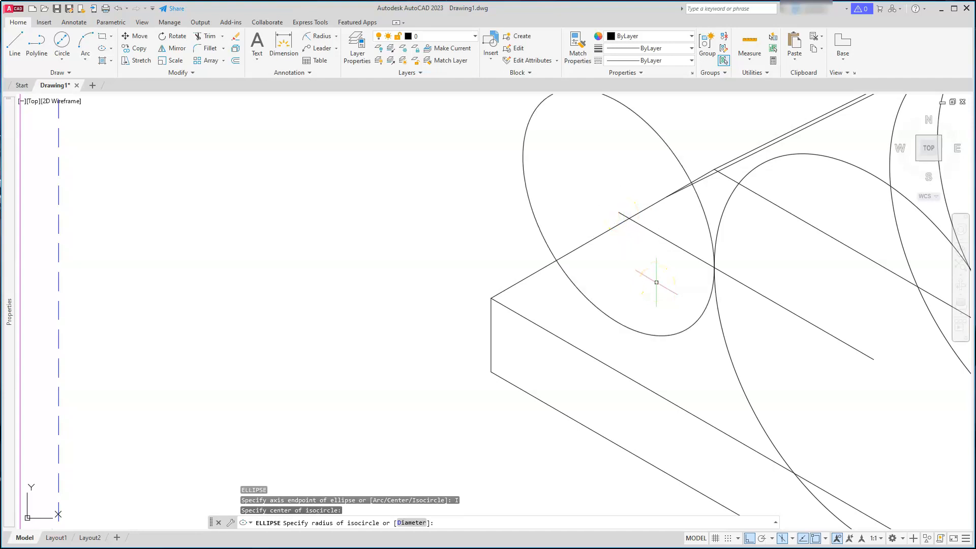
key("Escape")
key("Escape")
key("Escape")
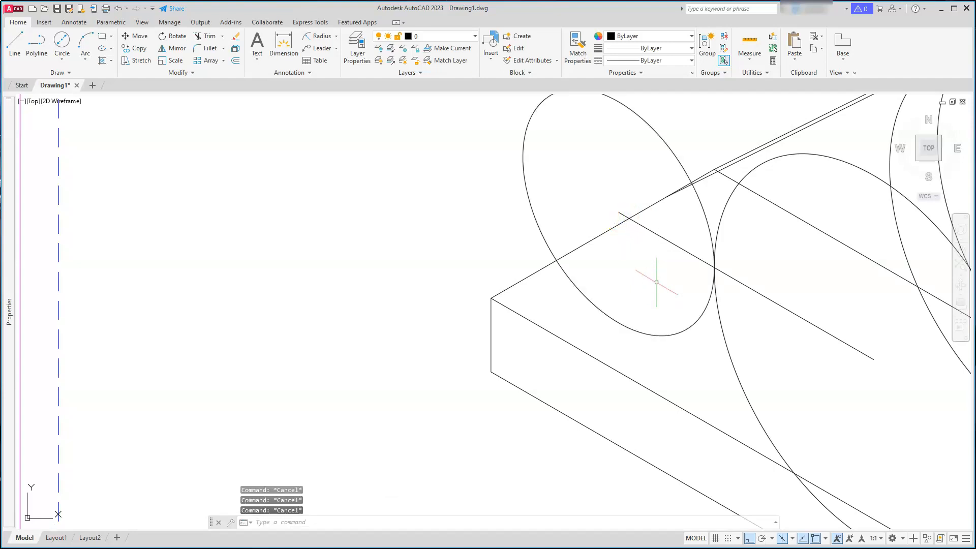
Draw a vertical construction line straight down from the new isocircle's centre
type("l")
key("Return")
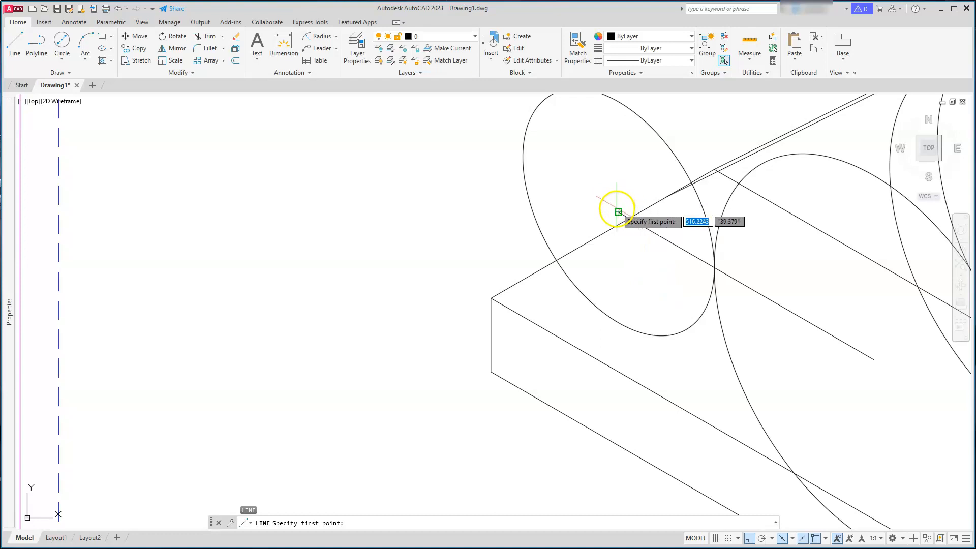
left_click(618, 211)
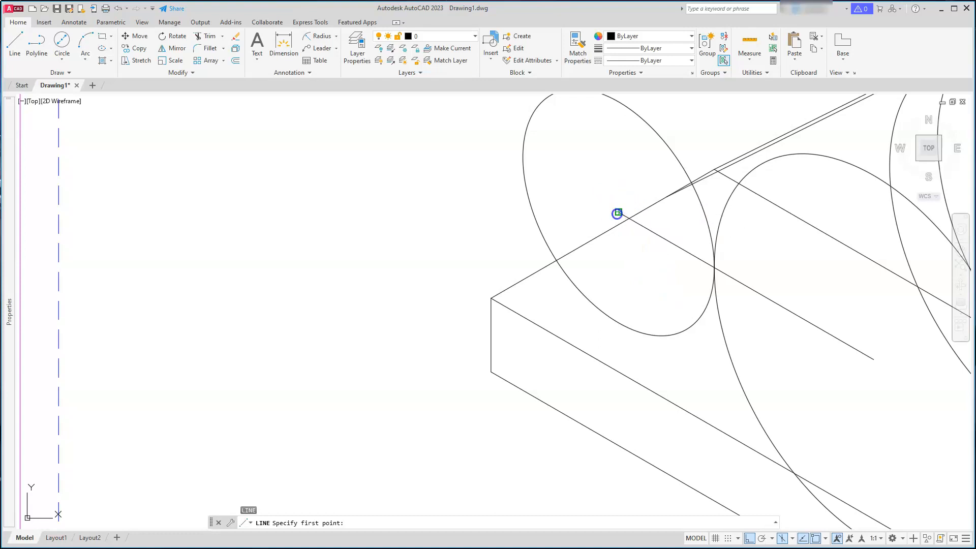
left_click(600, 412)
key("Return")
Move the radius 18 isocircle down along the vertical construction line
type("m")
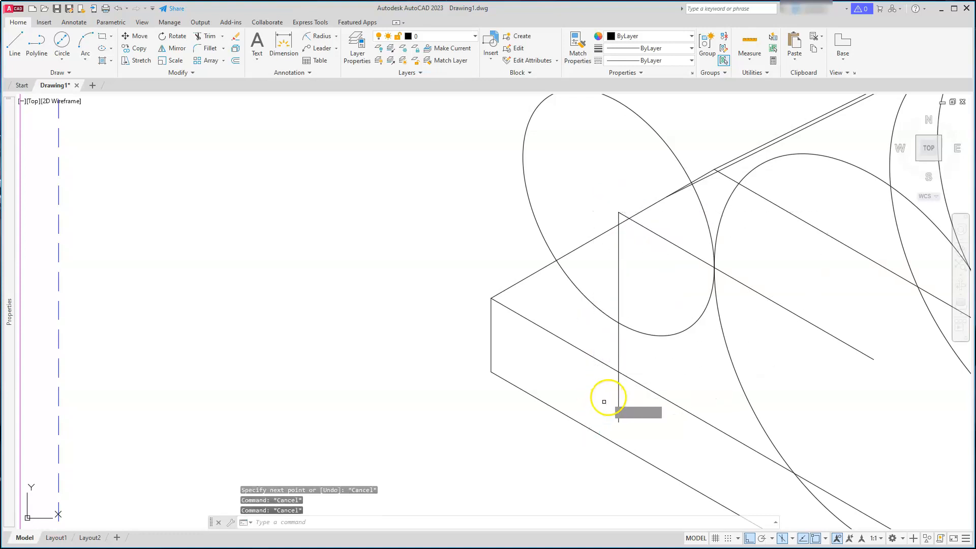
key("Return")
left_click(647, 334)
key("Return")
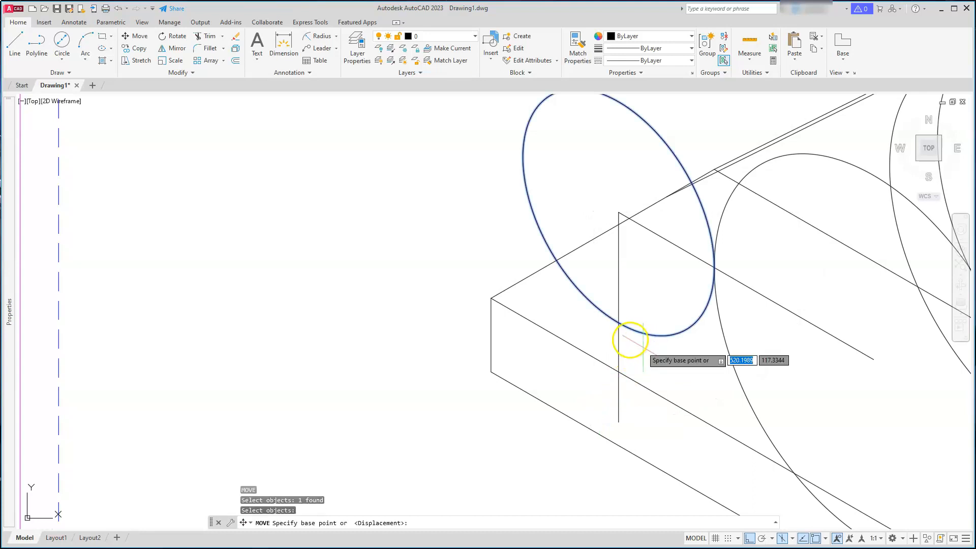
left_click(618, 323)
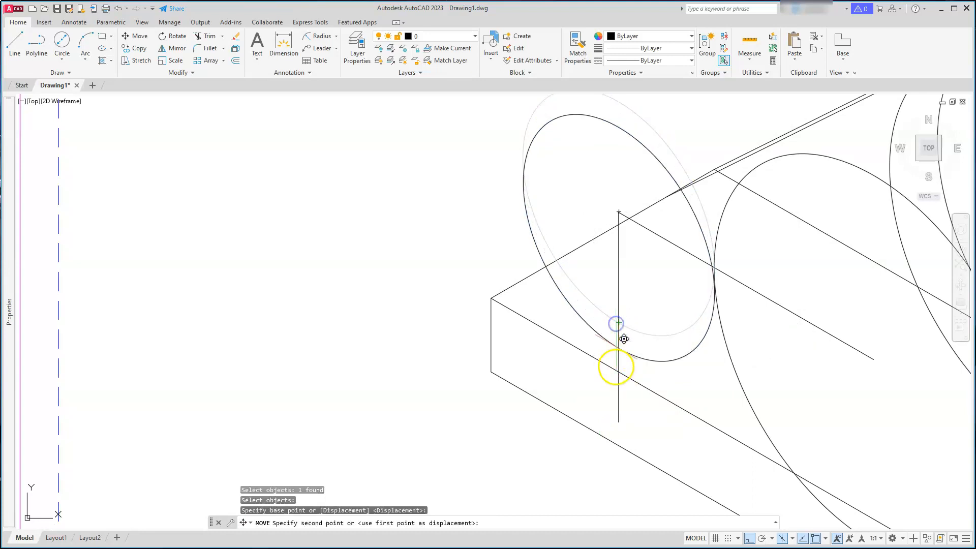
left_click(616, 372)
key("Escape")
key("Escape")
key("Escape")
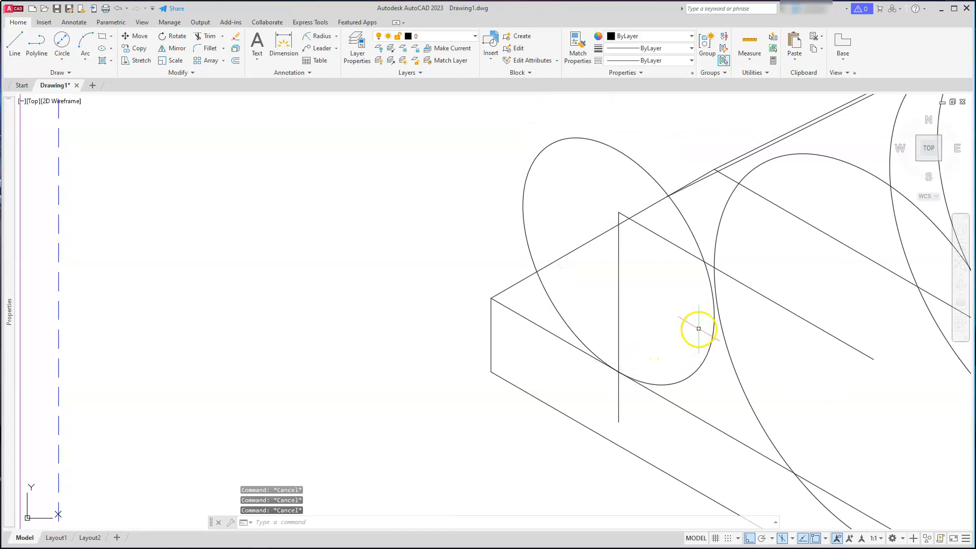
type("l")
key("Return")
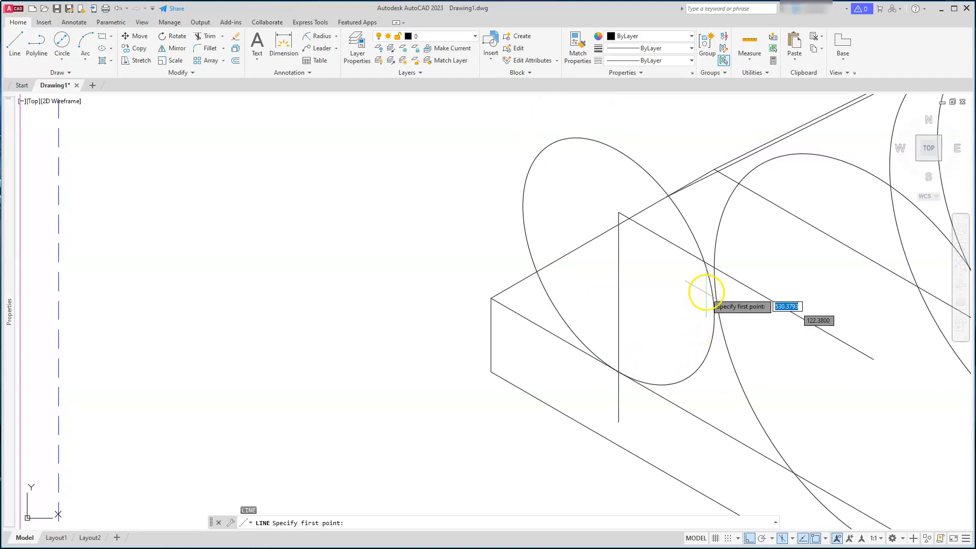
left_click(714, 267)
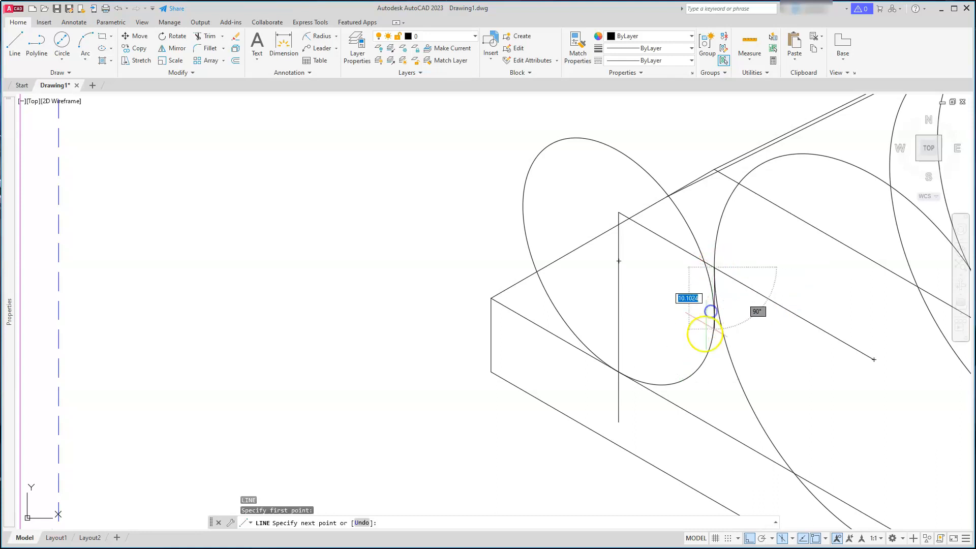
key("Escape")
key("Escape")
key("Escape")
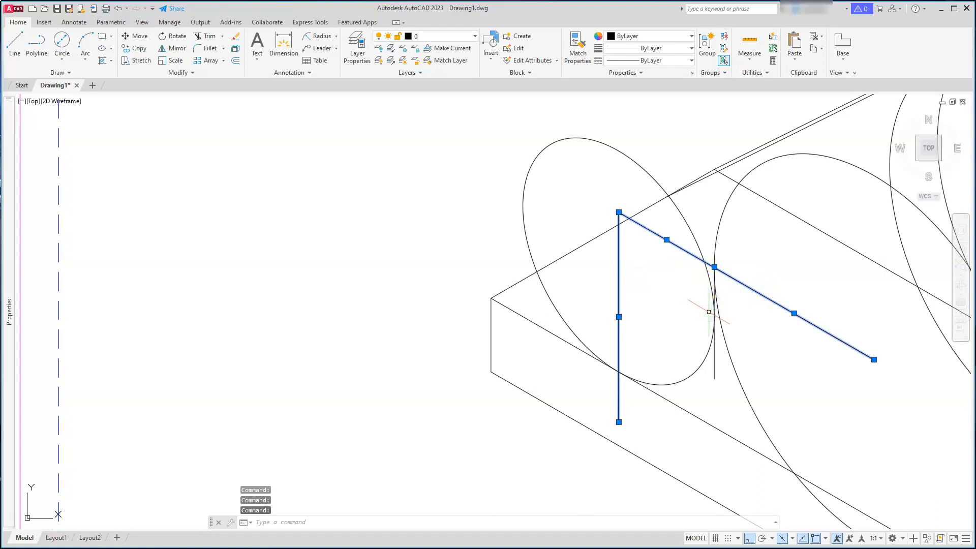
Erase the selected centre and vertical construction lines
key("Delete")
key("Escape")
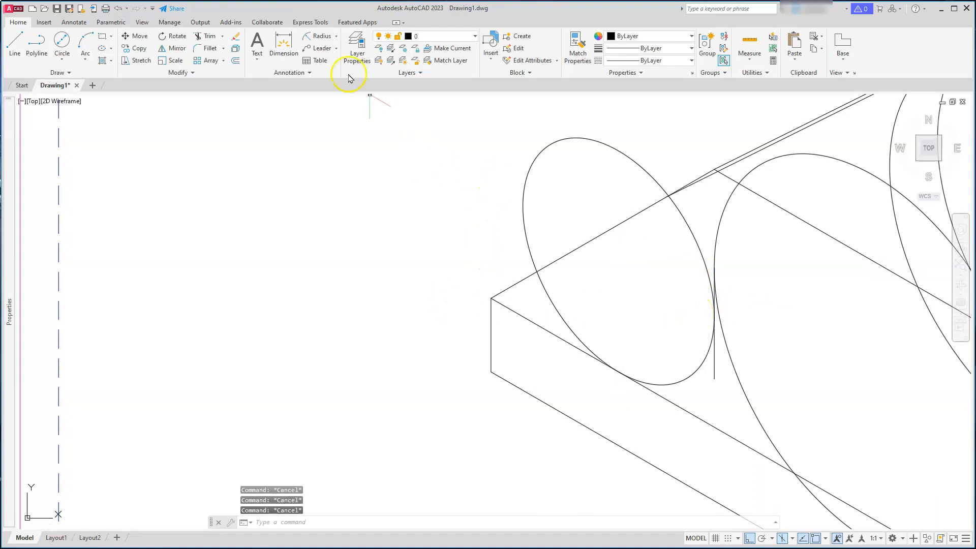
Trim the moved isocircle, keeping only its lower arc against the plate edge and boss outline
left_click(210, 41)
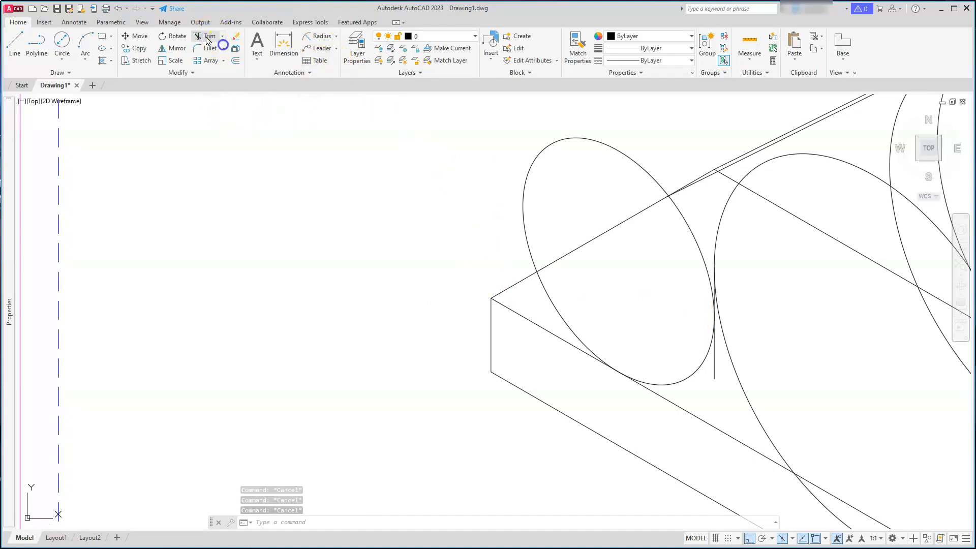
left_click(591, 140)
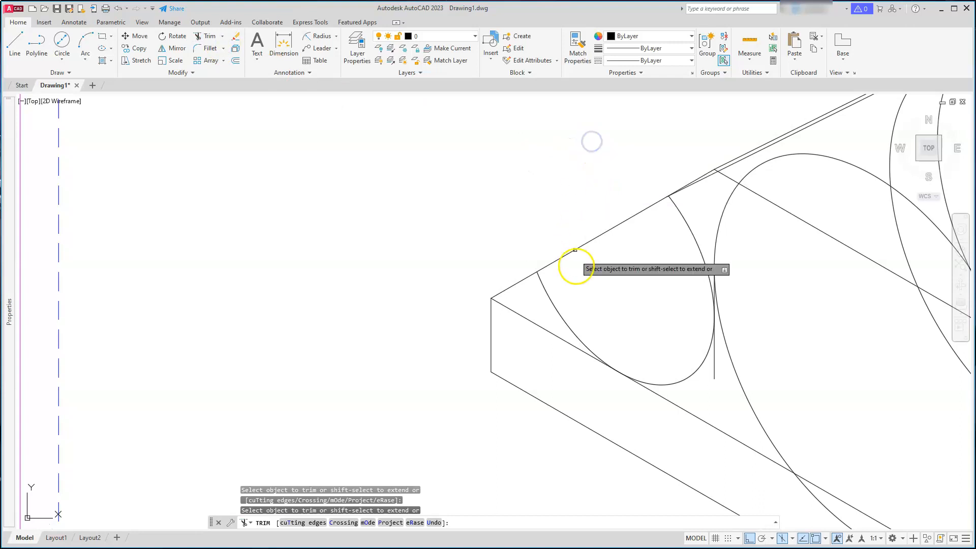
left_click(556, 304)
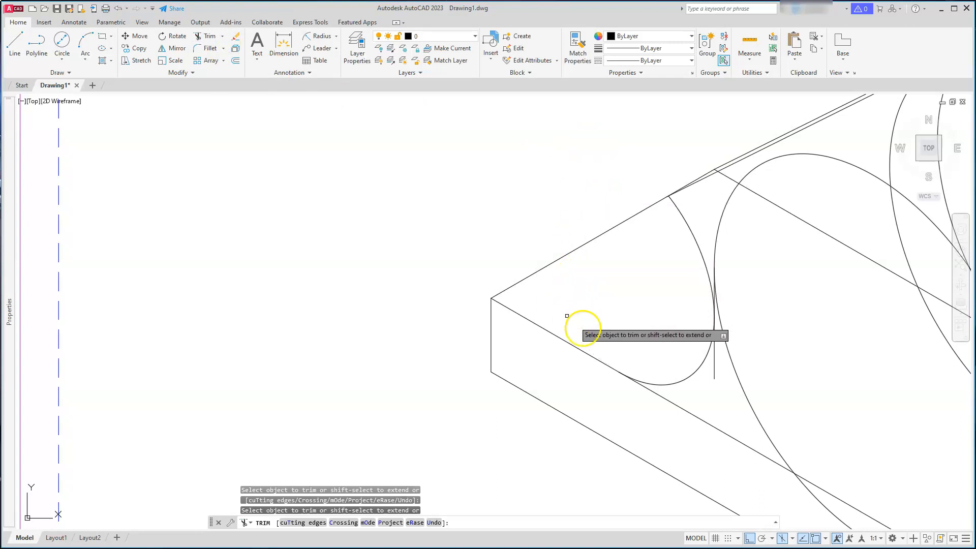
left_click(715, 367)
left_click(694, 251)
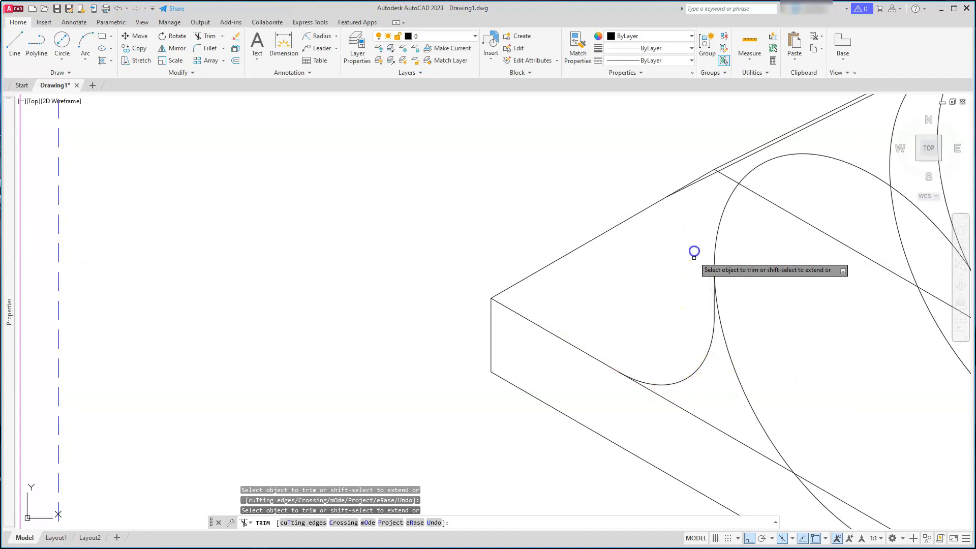
key("Escape")
key("Escape")
key("Escape")
Examine the reference drawing's dimensions and the isometric example of the bearing
scroll(684, 305, "down", 2)
middle_click_drag(704, 337, 614, 278)
scroll(647, 326, "down", 3)
key("Escape")
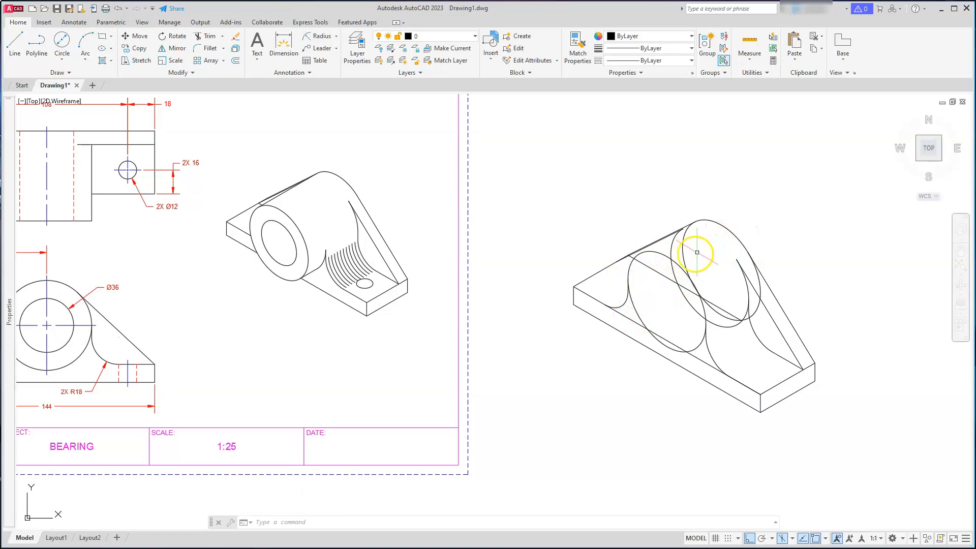
scroll(257, 180, "down", 2)
middle_click_drag(192, 245, 398, 271)
scroll(276, 181, "up", 4)
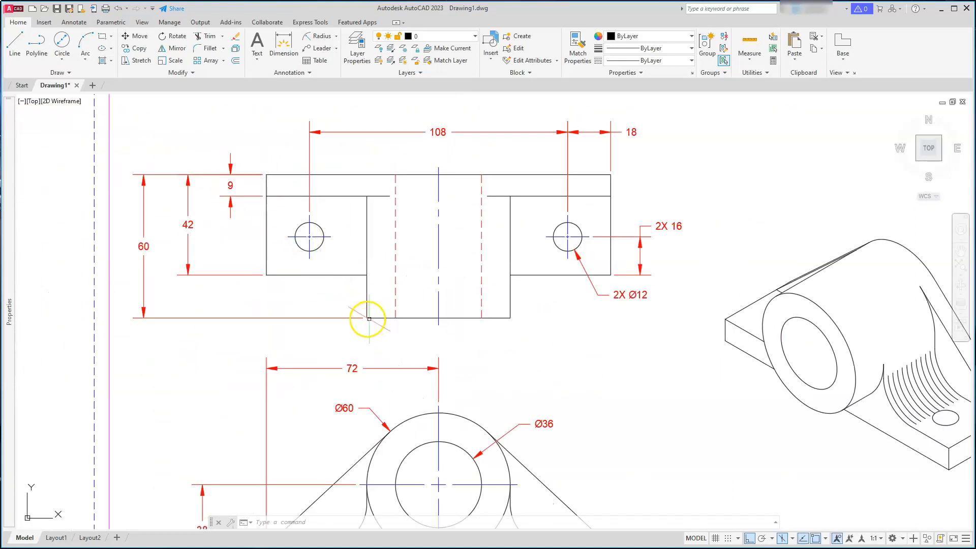
scroll(348, 318, "down", 4)
mouse_move(638, 311)
middle_mouse_down()
mouse_move(532, 320)
mouse_move(589, 332)
middle_mouse_up()
scroll(643, 419, "up", 4)
middle_click_drag(597, 265, 590, 282)
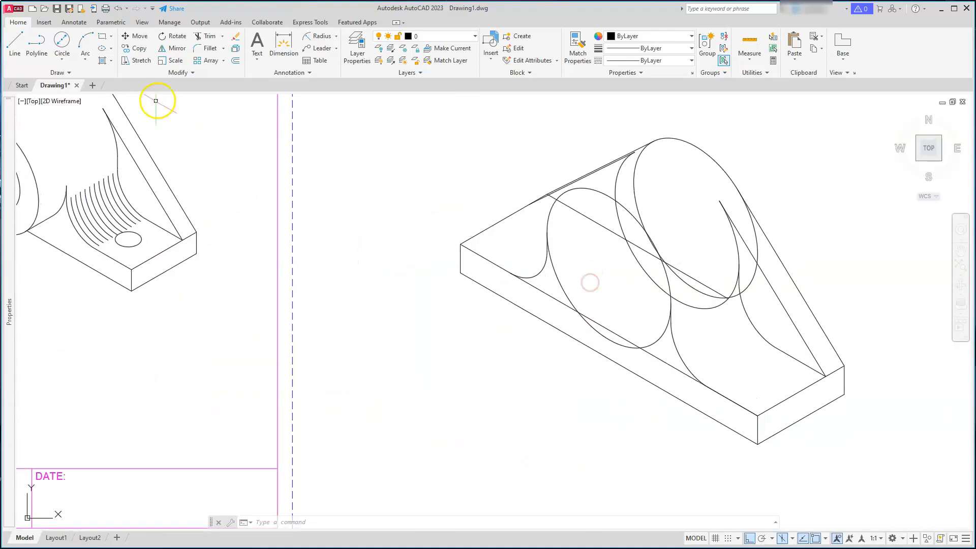
Copy the large rear isocircle 60 units forward along the isometric axis, switching the isoplane to Top
left_click(138, 49)
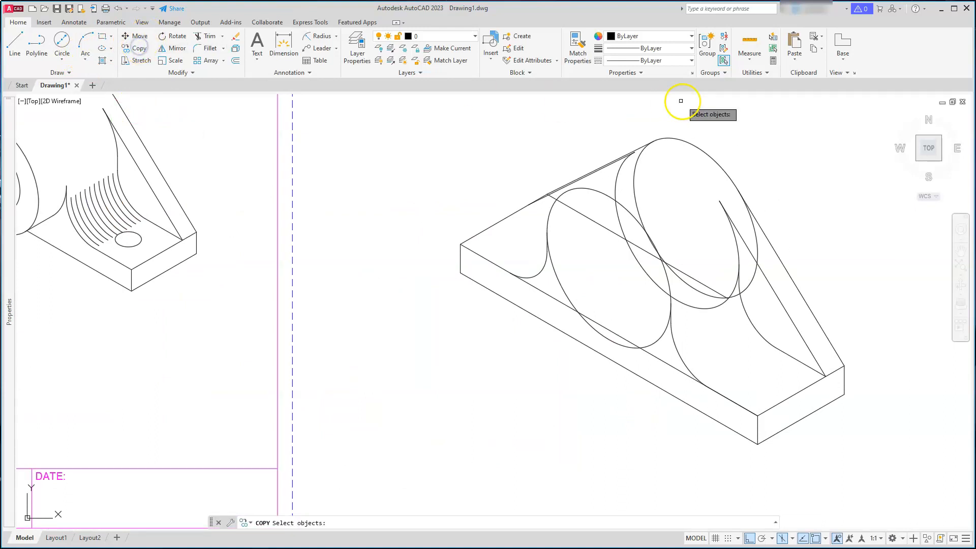
left_click(686, 144)
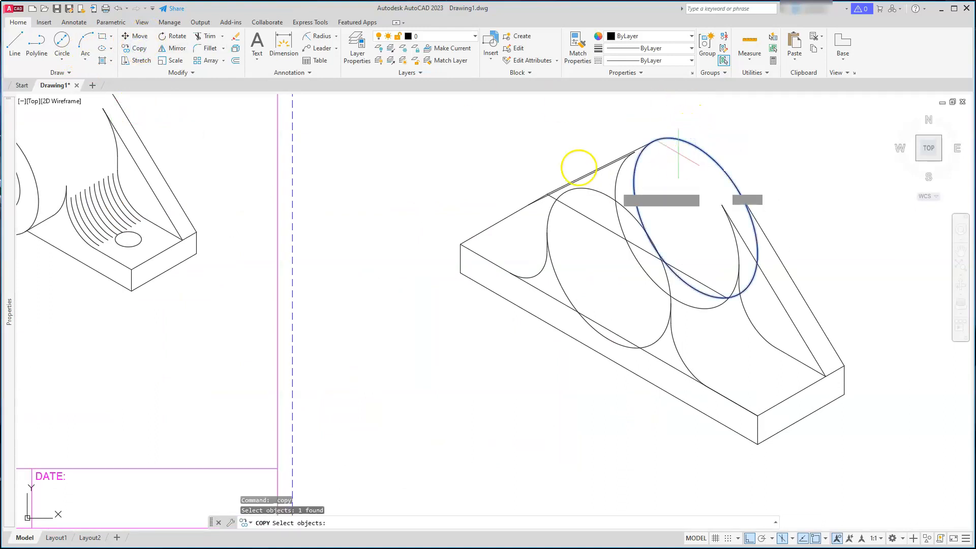
key("Return")
left_click(427, 175)
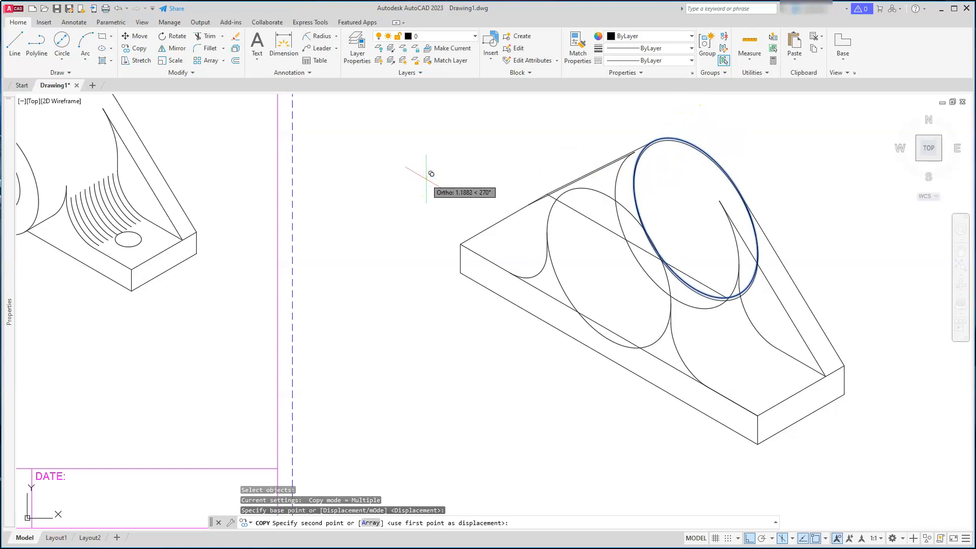
key("F5")
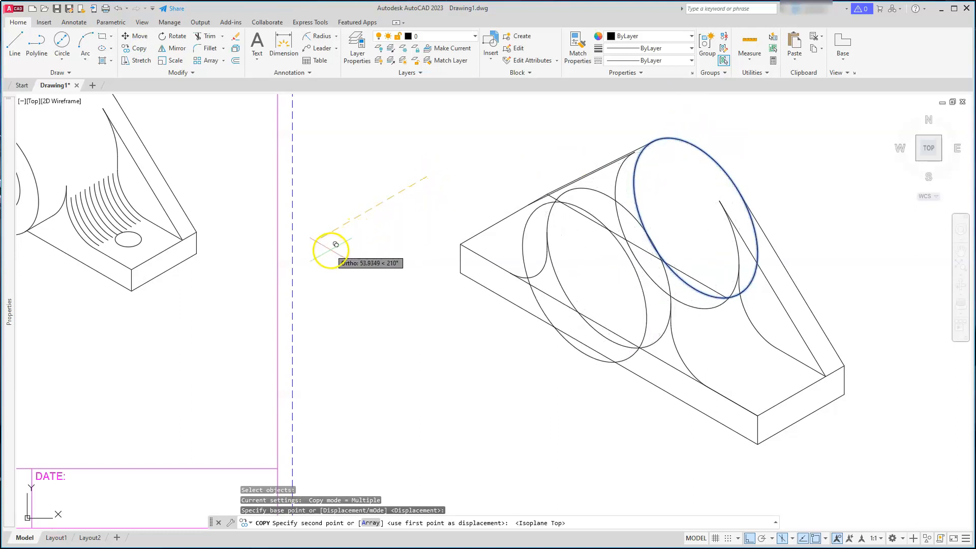
type("6")
key("Return")
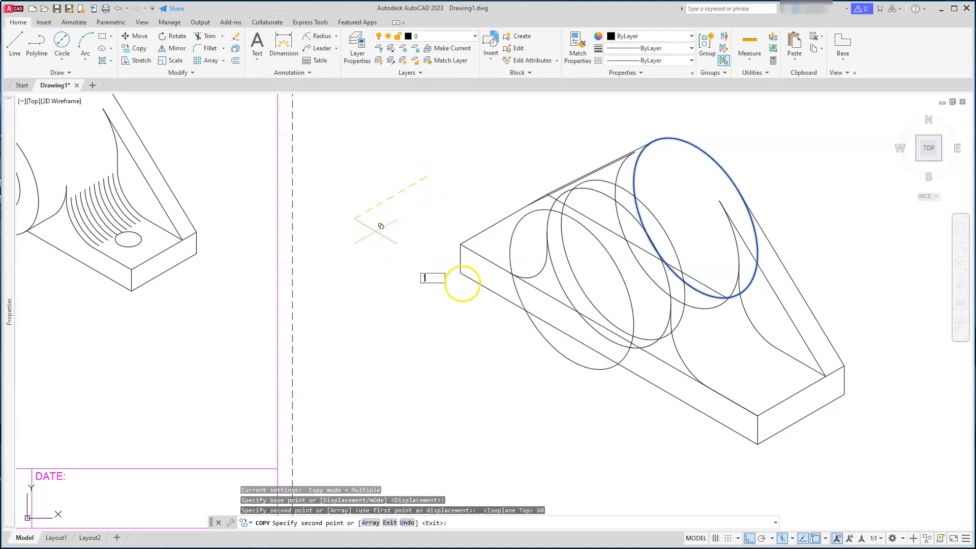
key("Escape")
key("Escape")
key("Escape")
Trim the plate edge line inside the copied isocircle, using the isocircle as the cutting edge
scroll(498, 274, "up", 6)
scroll(570, 304, "up", 4)
scroll(509, 268, "up", 3)
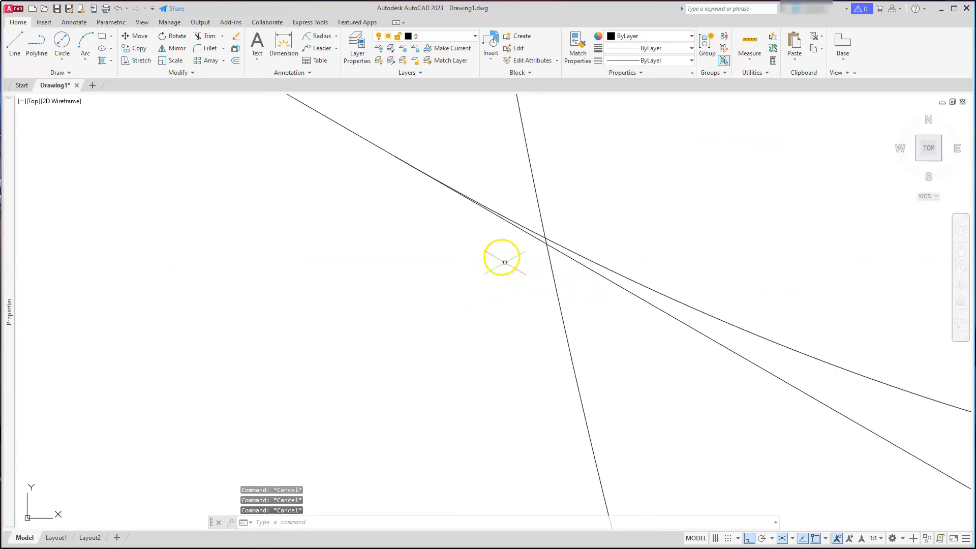
scroll(523, 225, "down", 7)
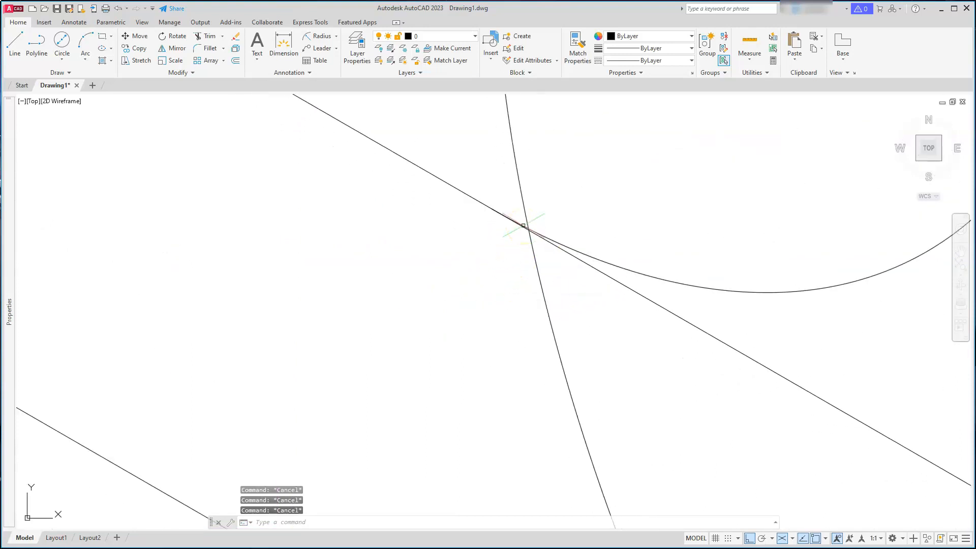
mouse_move(517, 335)
middle_mouse_down()
mouse_move(508, 308)
mouse_move(446, 228)
middle_mouse_up()
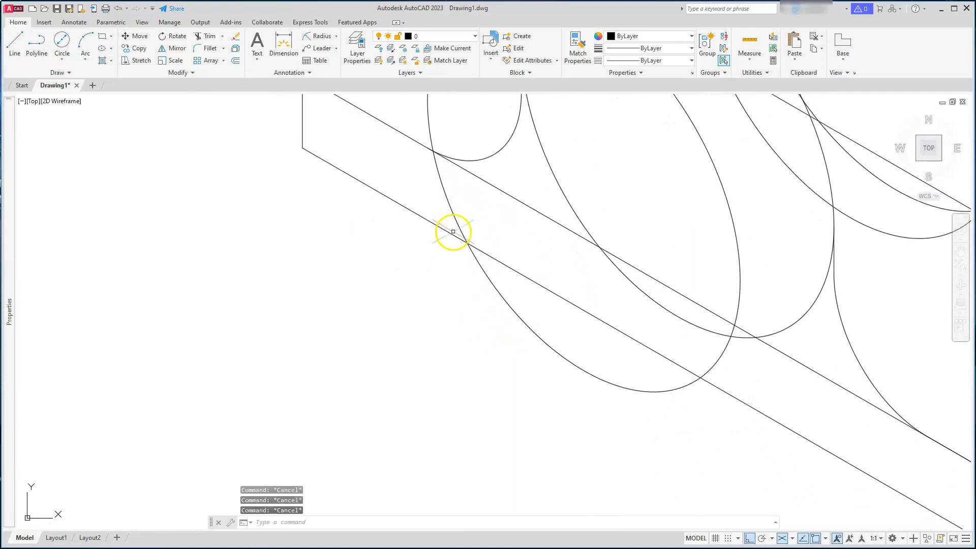
scroll(453, 231, "down", 2)
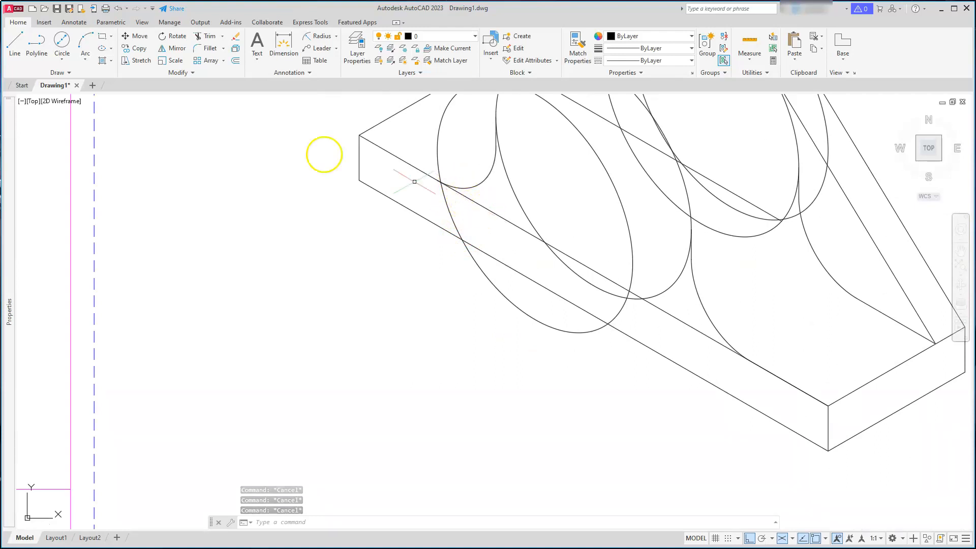
left_click(201, 36)
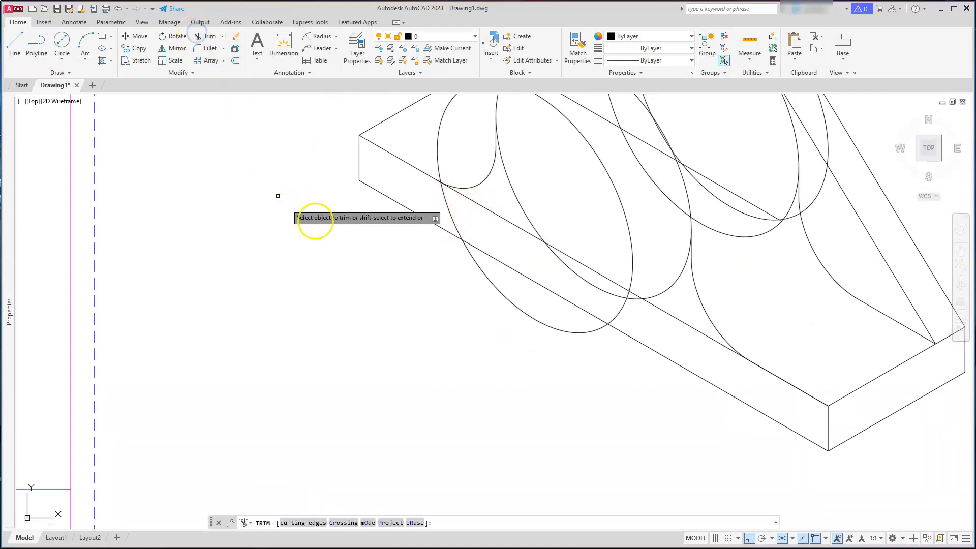
left_click(301, 522)
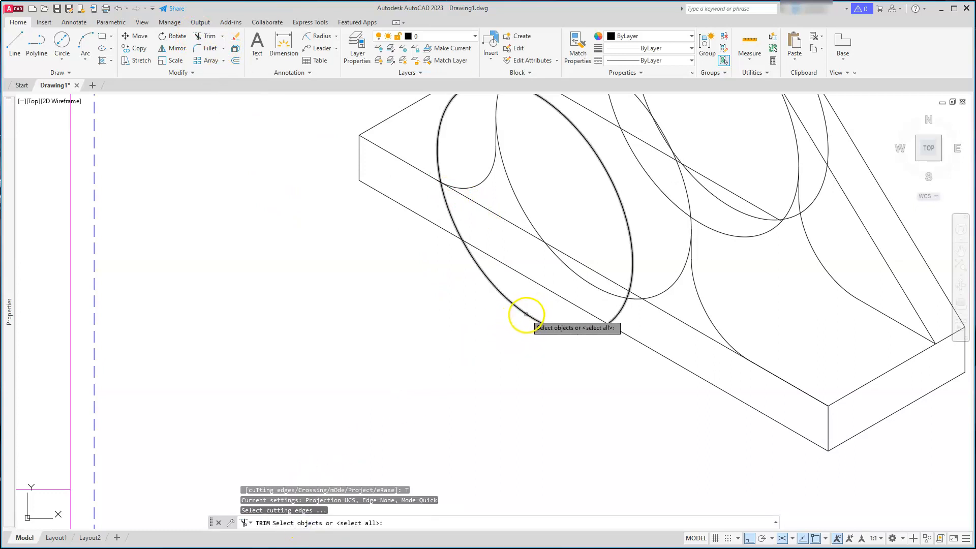
left_click(527, 315)
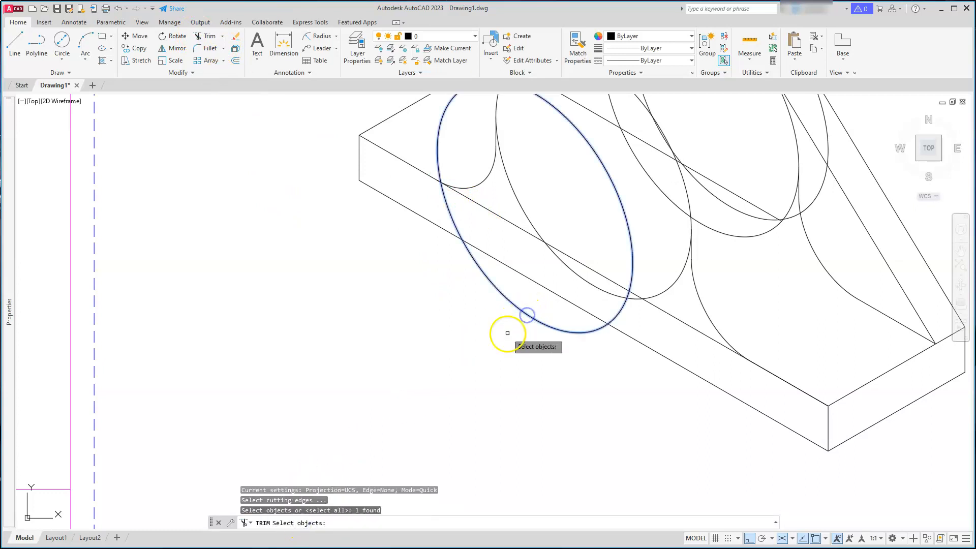
right_click(467, 210)
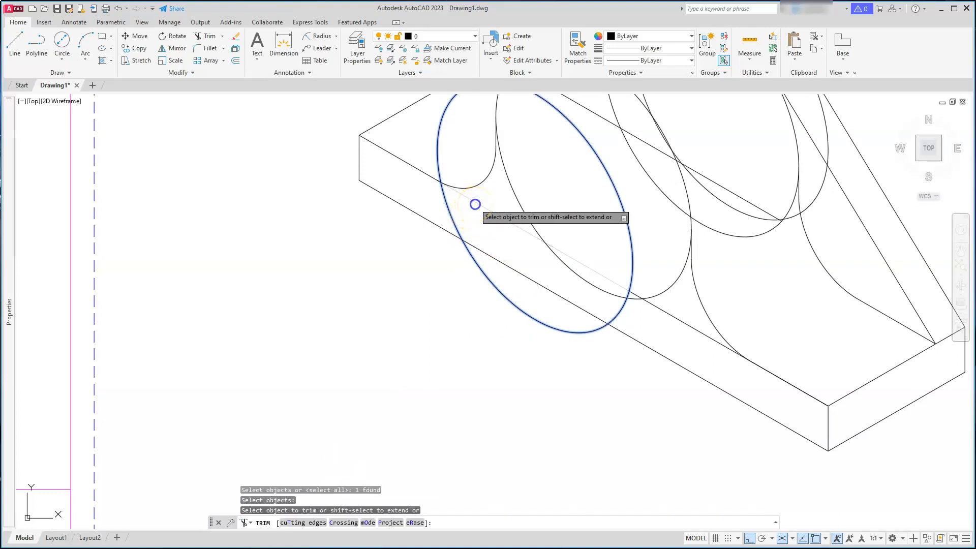
left_click(475, 203)
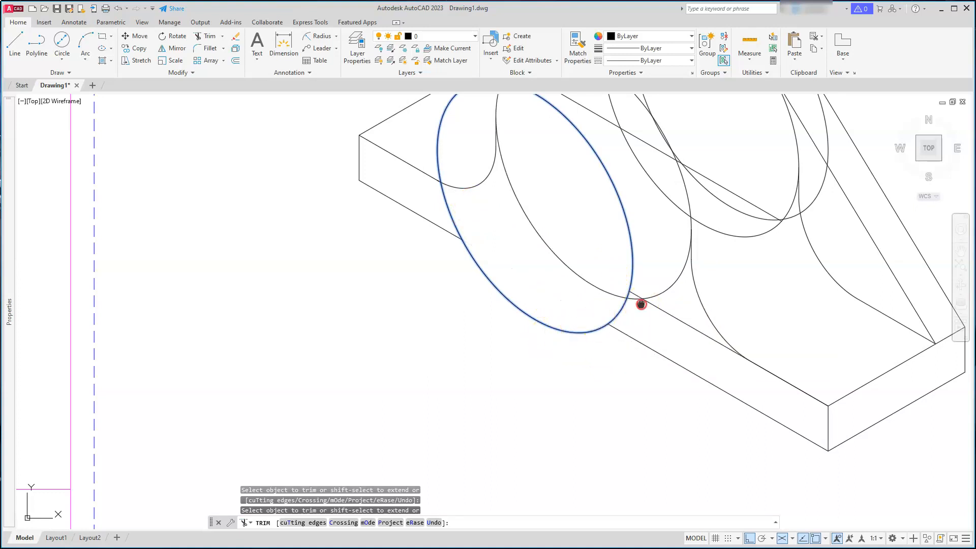
scroll(643, 303, "up", 5)
scroll(462, 310, "down", 6)
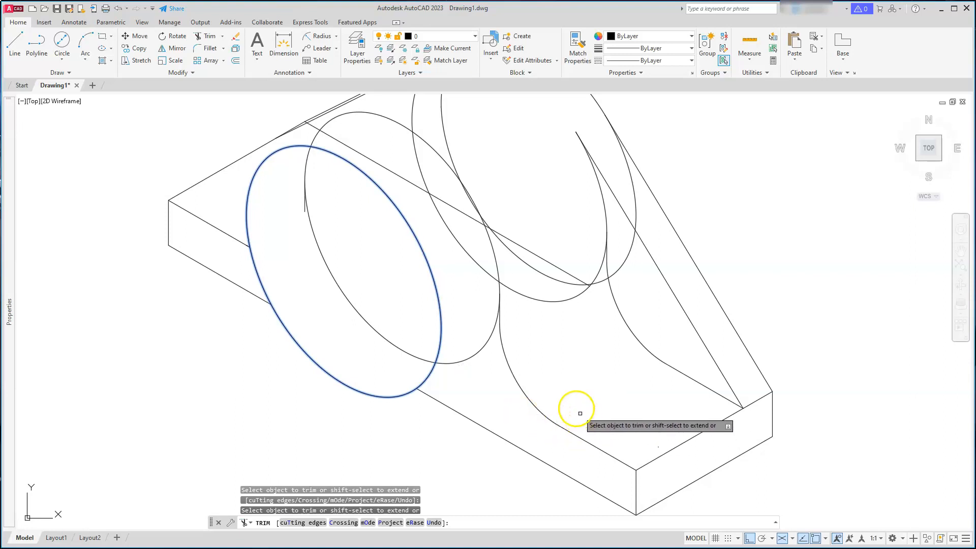
key("Escape")
key("Escape")
key("Escape")
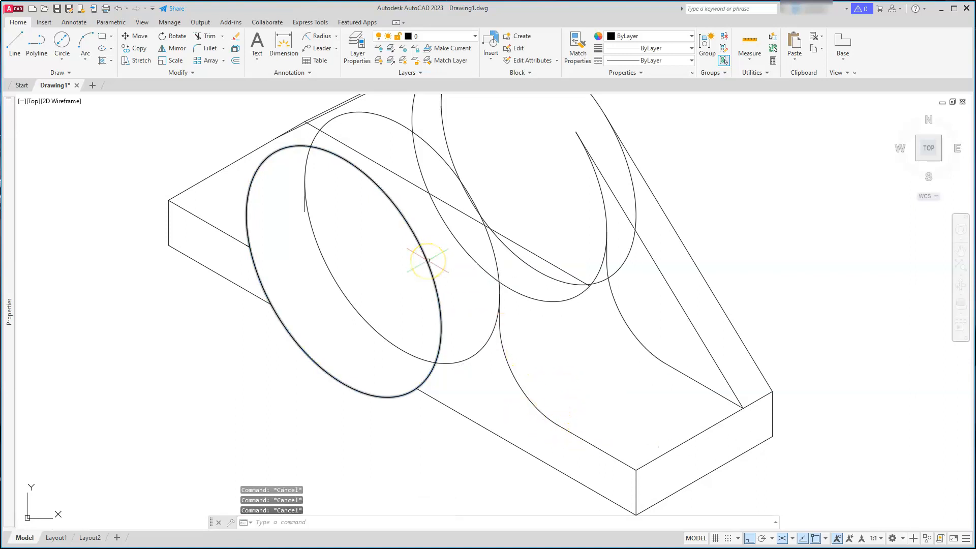
Delete the middle isocircle between the front and rear ones
left_click(455, 359)
left_click(468, 360)
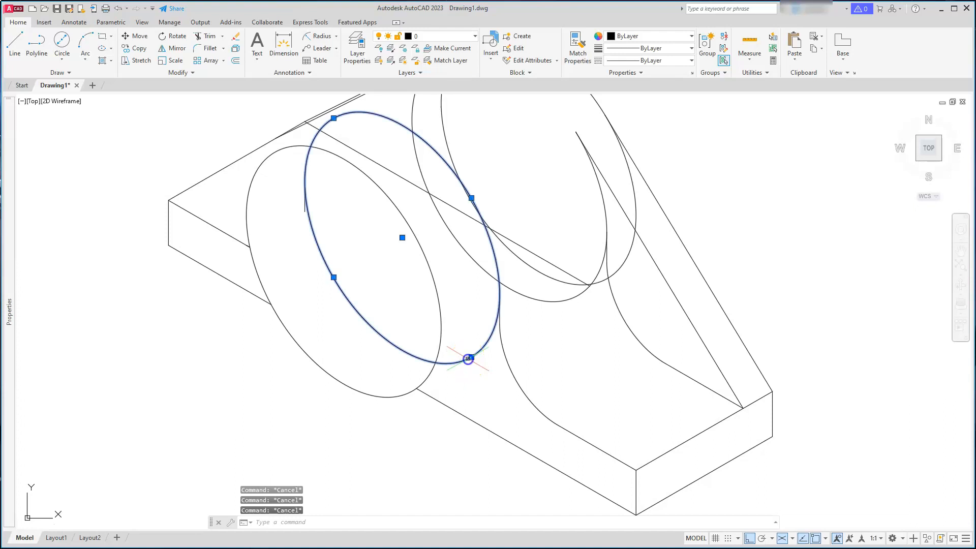
key("Delete")
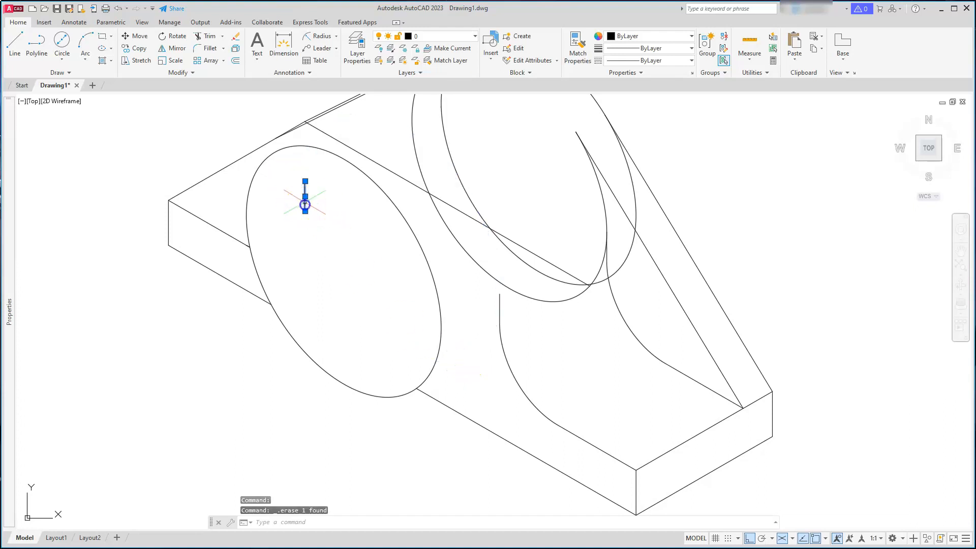
key("Escape")
Trim the overlapping end of the plate edge line at its corner intersection
scroll(229, 247, "up", 6)
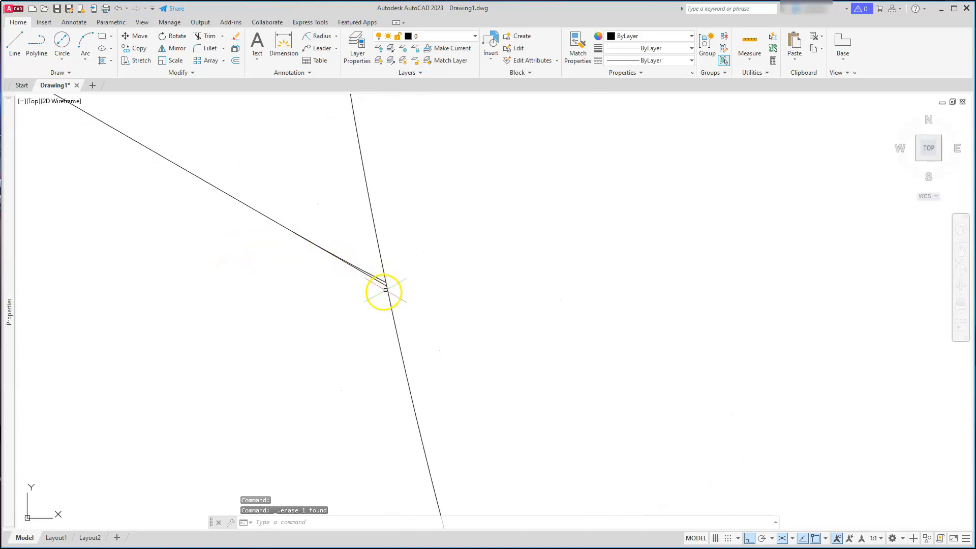
scroll(383, 291, "up", 2)
key("Escape")
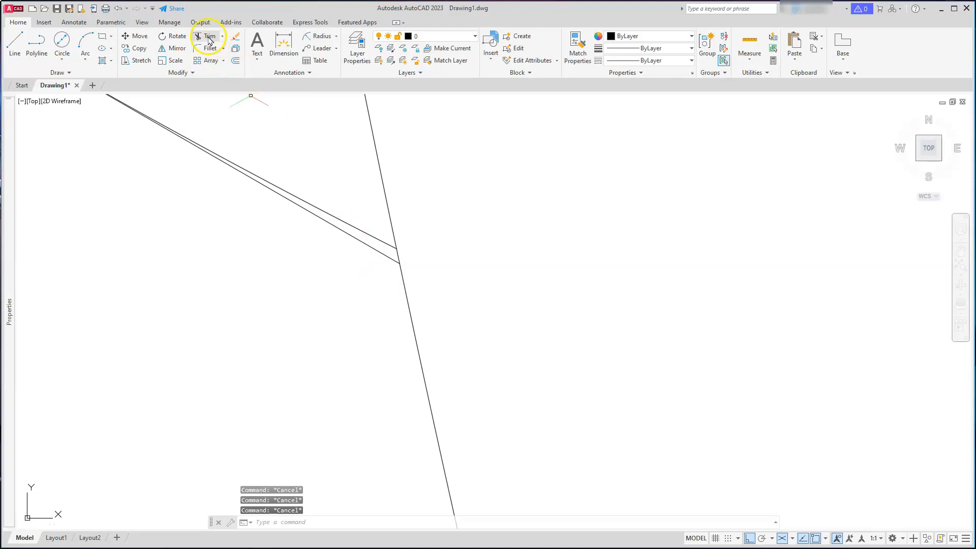
left_click(208, 37)
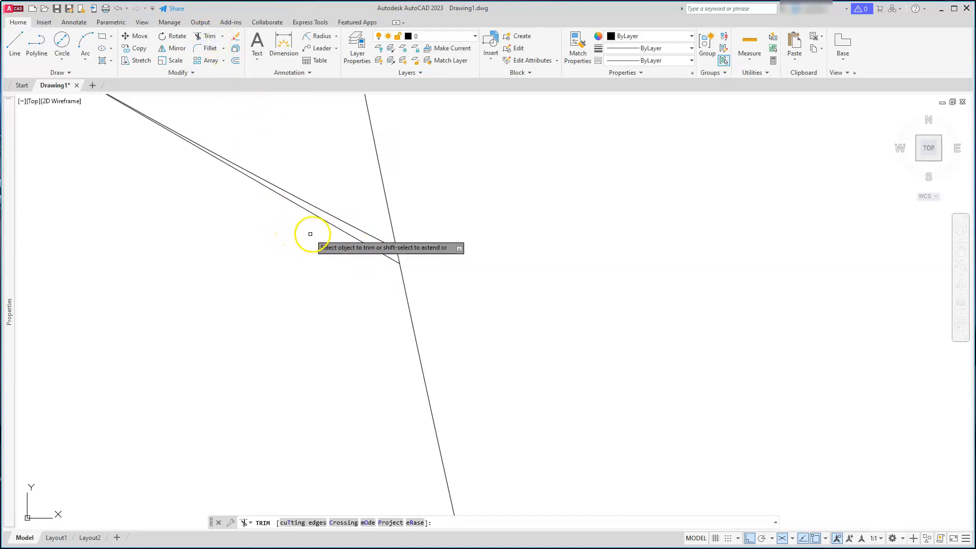
left_click(361, 242)
scroll(362, 244, "down", 5)
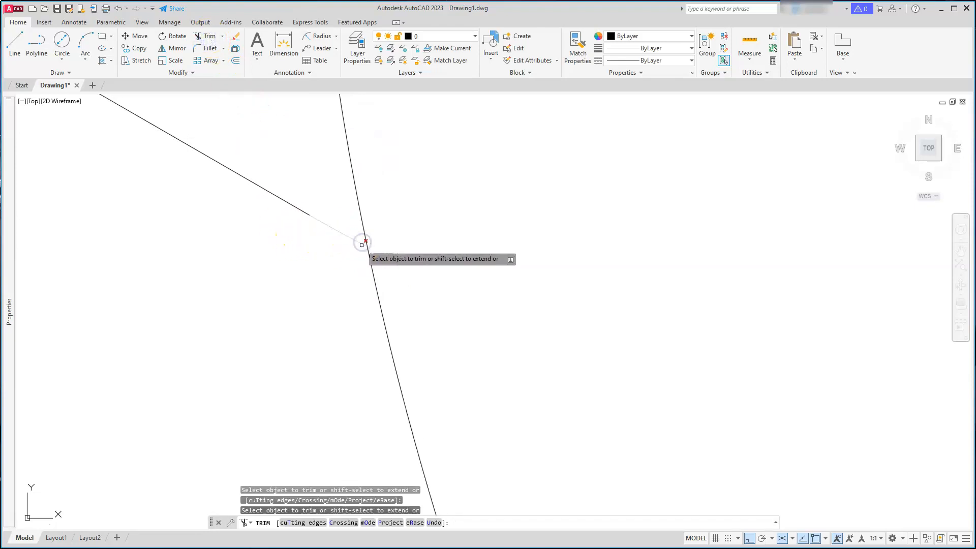
key("Escape")
key("Escape")
key("Escape")
key("Escape")
Delete the plate's diagonal edge line running across the boss between the two isocircles
scroll(362, 244, "down", 8)
middle_click_drag(381, 244, 295, 290)
scroll(293, 289, "up", 4)
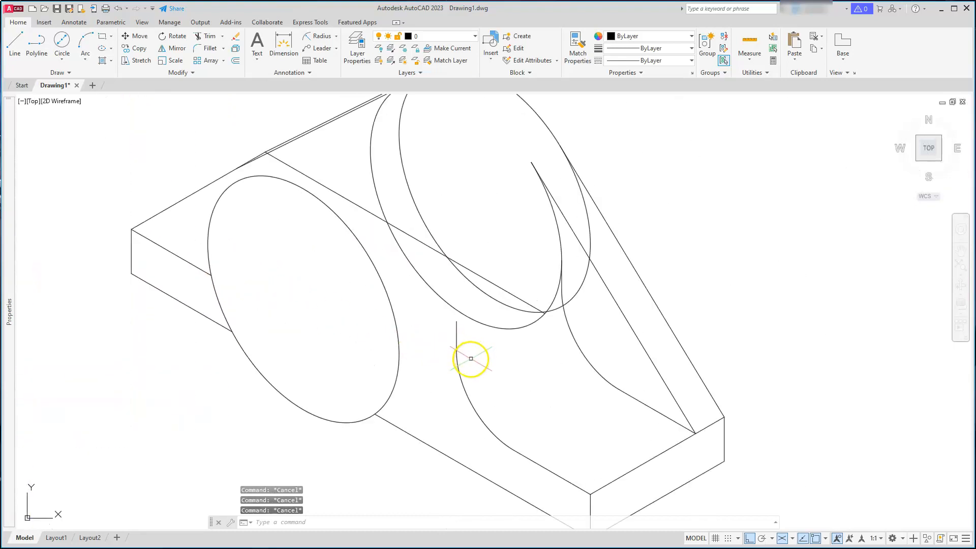
scroll(316, 231, "down", 2)
middle_click_drag(315, 209, 312, 247)
key("Escape")
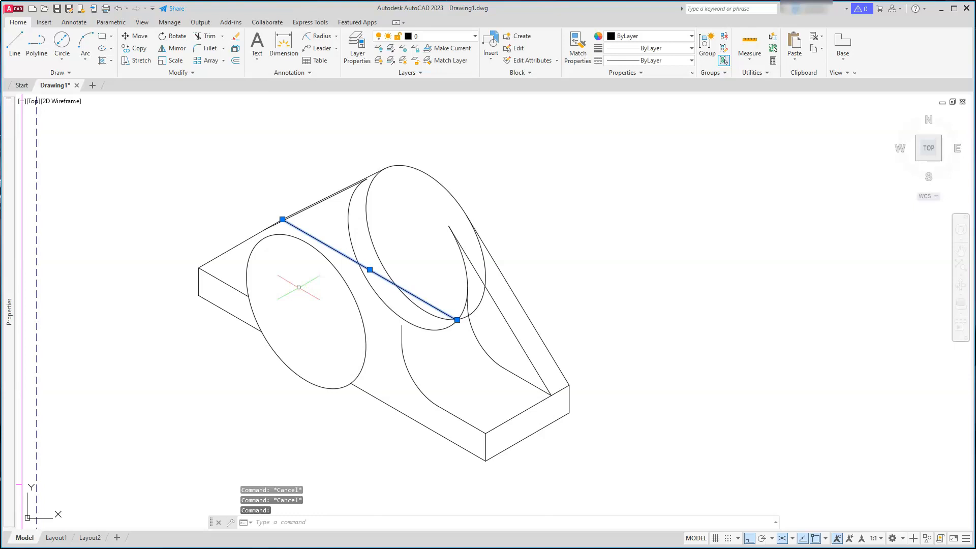
key("Delete")
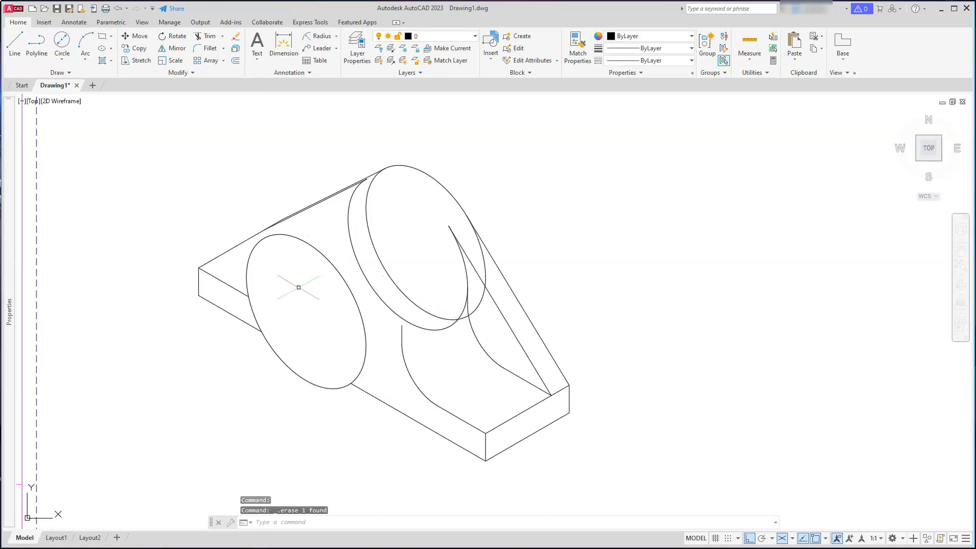
key("Escape")
Draw the boss's top outline as a line tangent to the front and rear isocircles
key("Return")
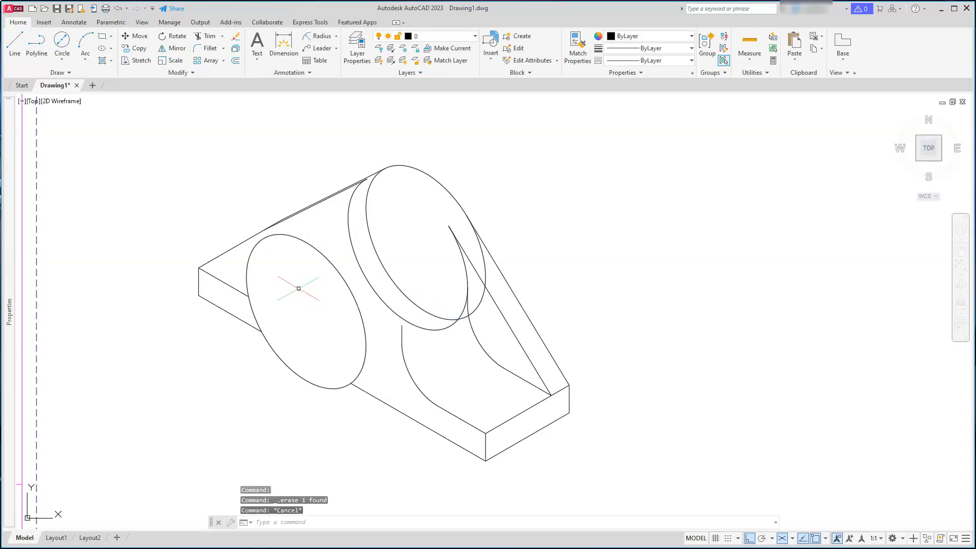
left_click(265, 238)
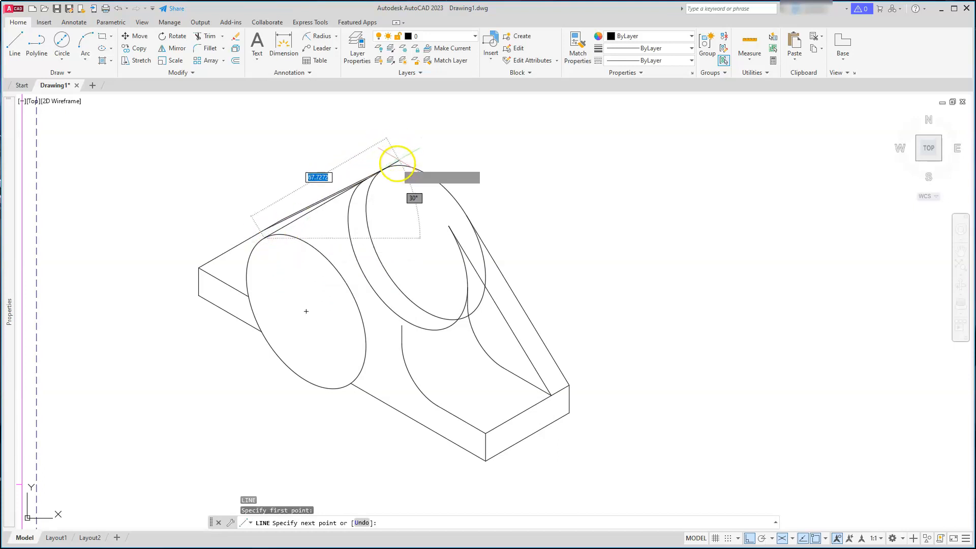
left_click(384, 169)
key("Return")
key("Return")
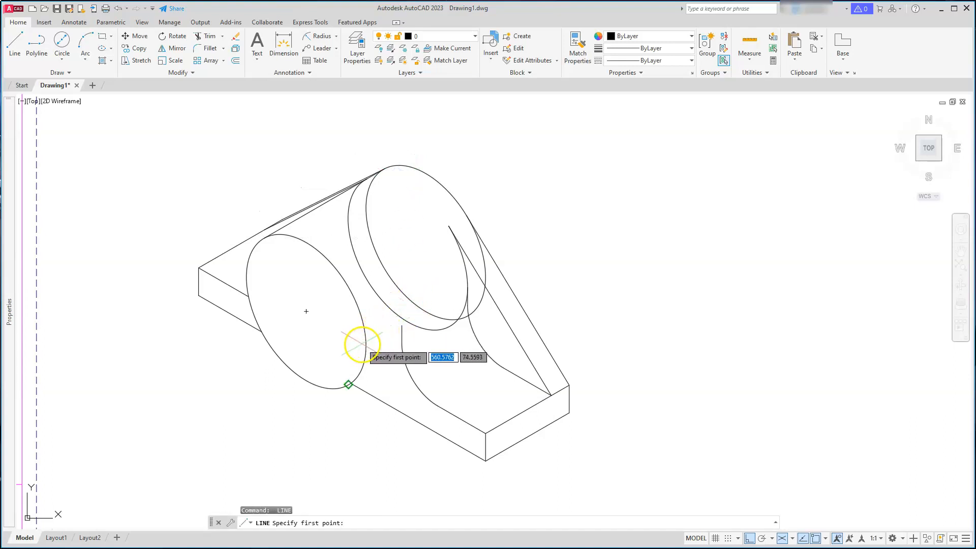
Draw a line joining the side quadrants of the front and rear isocircles, then erase it
left_click(348, 288)
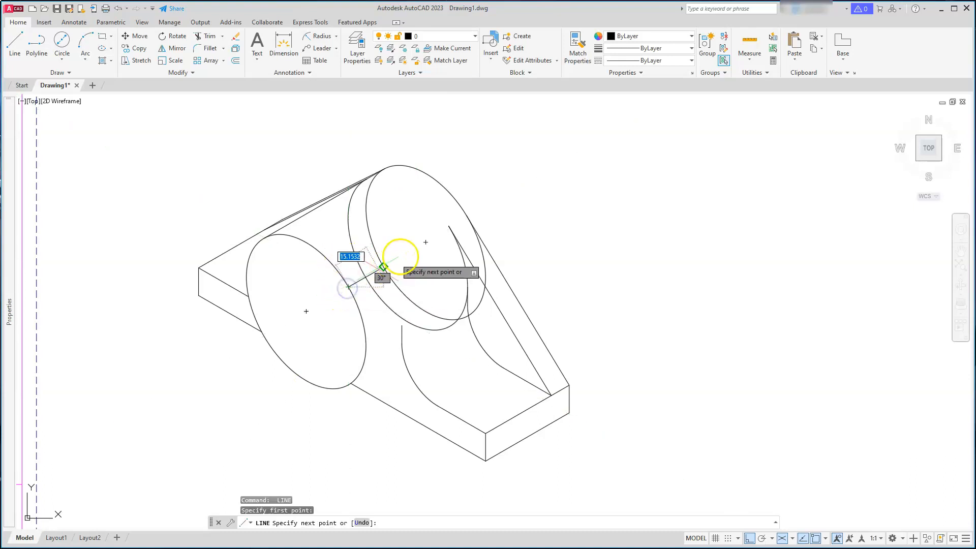
left_click(460, 213)
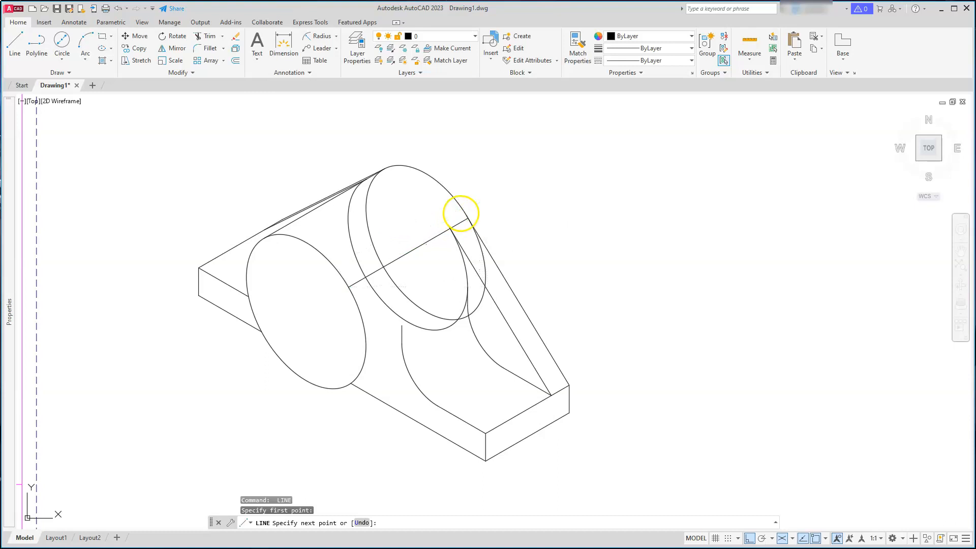
scroll(461, 213, "down", 3)
key("Escape")
key("Escape")
key("Escape")
key("Escape")
scroll(463, 212, "up", 2)
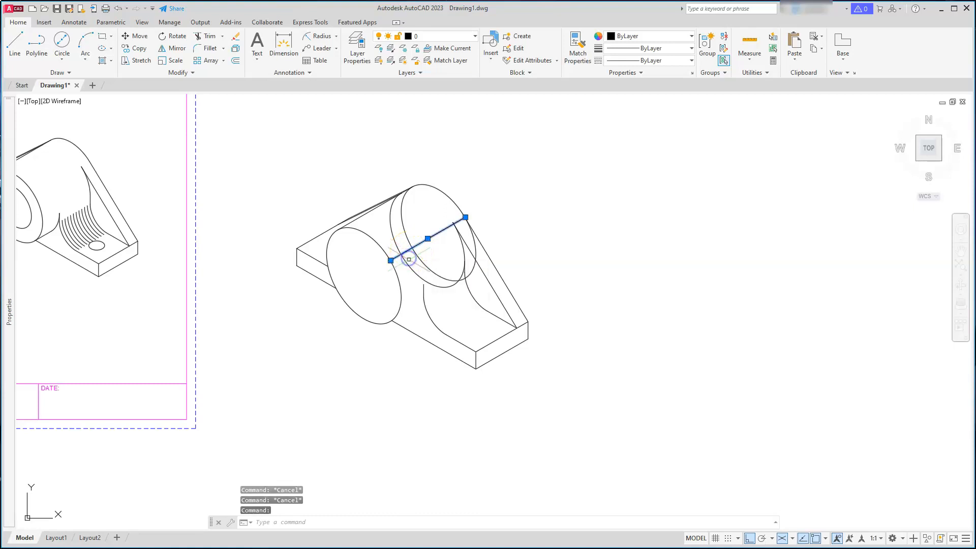
key("Delete")
scroll(404, 279, "up", 2)
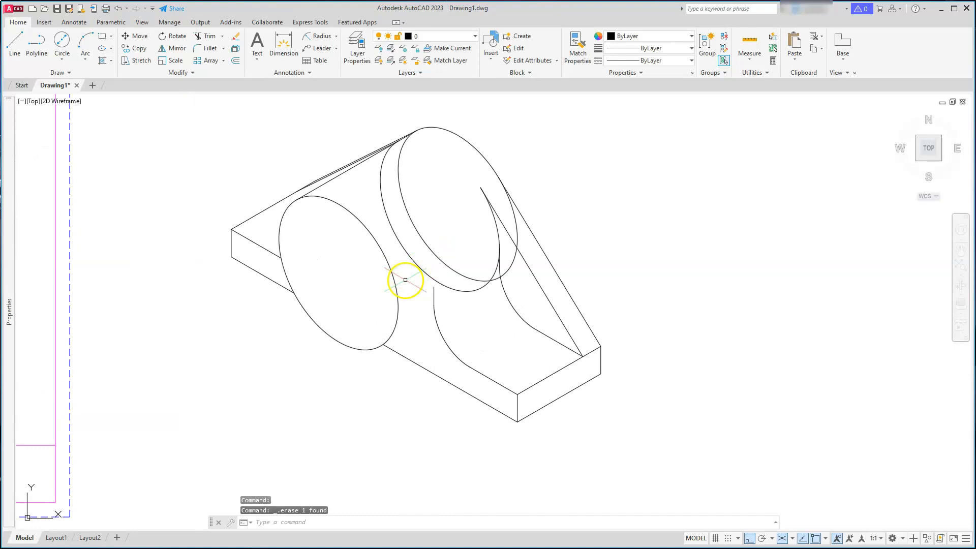
middle_click_drag(386, 332, 369, 365)
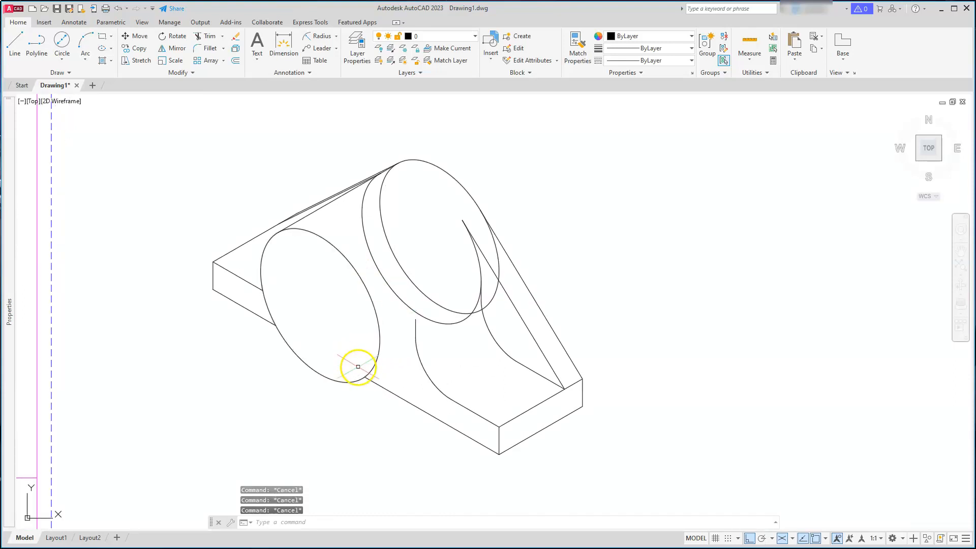
type("l")
key("Return")
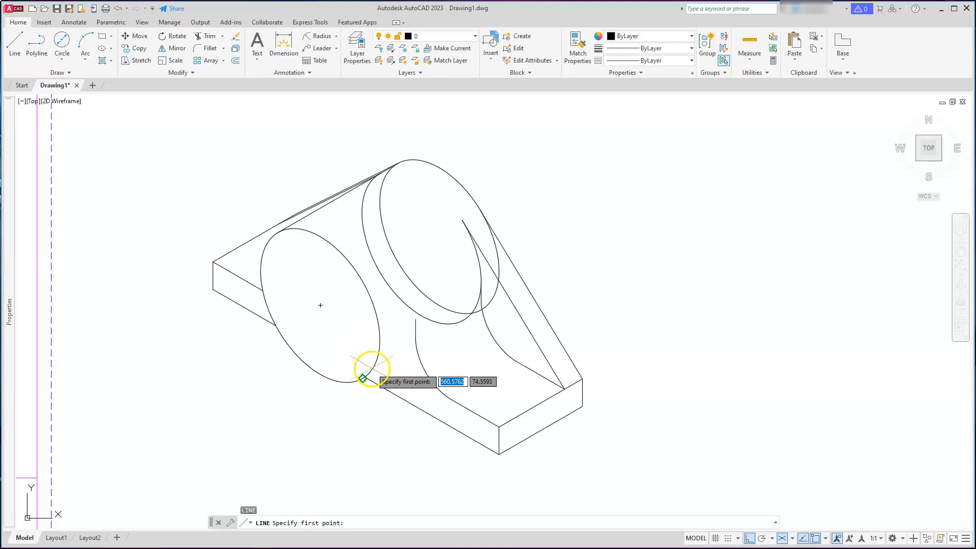
left_click(370, 370)
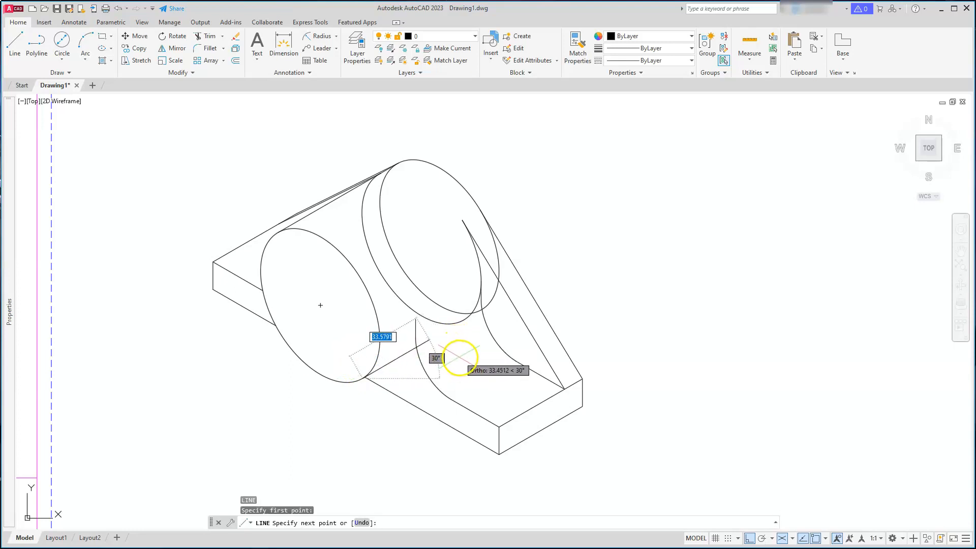
key("Escape")
key("Escape")
key("Escape")
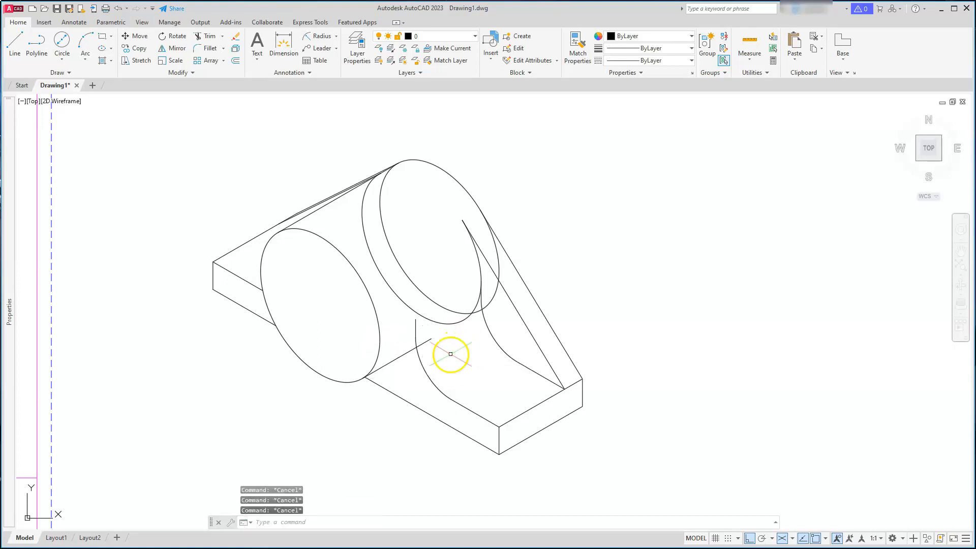
Delete the extra isocircle lying between the front and rear isocircles of the boss
scroll(391, 343, "up", 2)
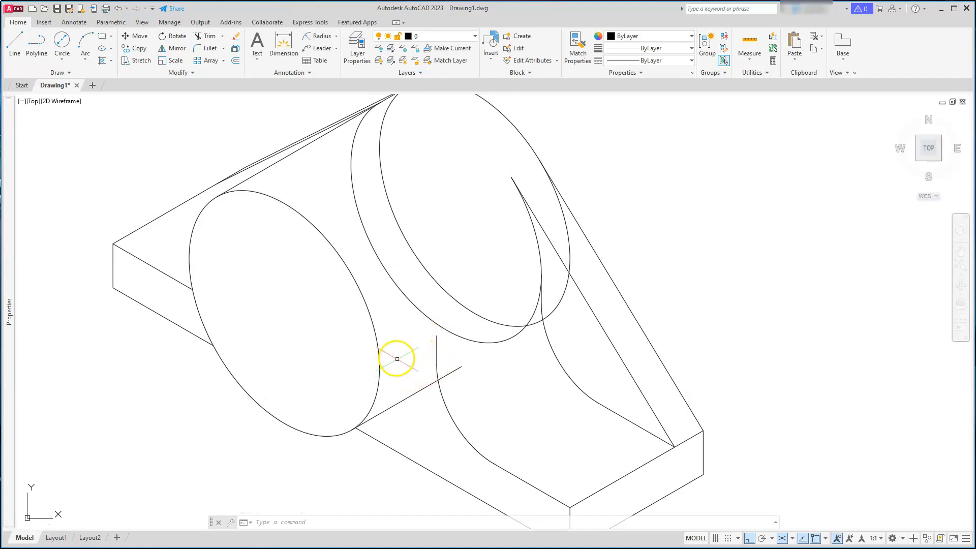
scroll(415, 333, "down", 4)
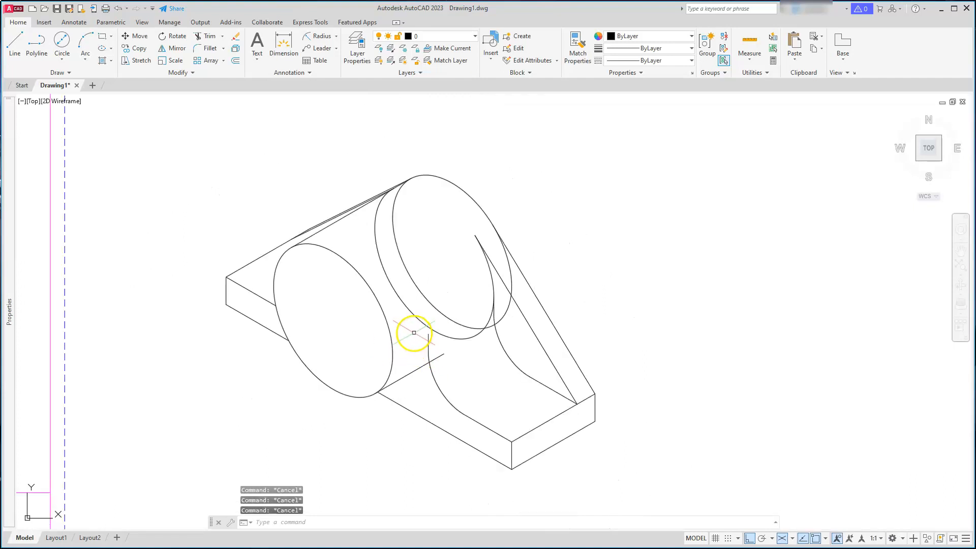
mouse_move(415, 338)
middle_mouse_down()
mouse_move(425, 322)
mouse_move(436, 352)
middle_mouse_up()
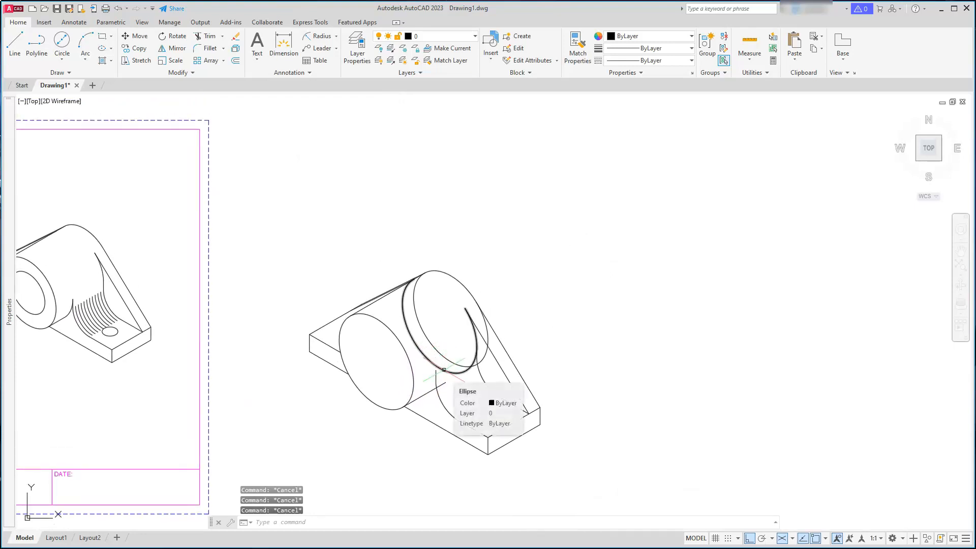
left_click(444, 370)
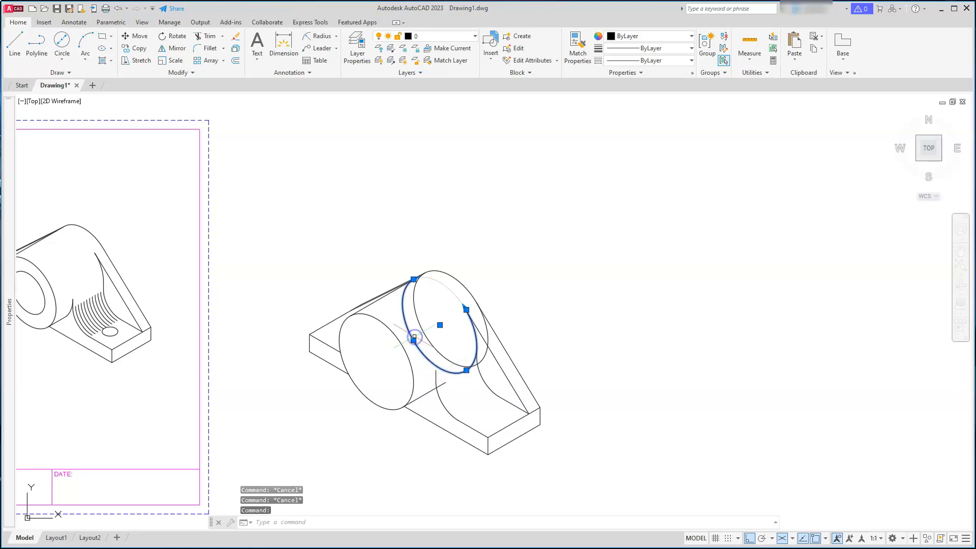
key("Delete")
Copy the rear isocircle 42 units along the boss axis toward the front
scroll(406, 248, "up", 8)
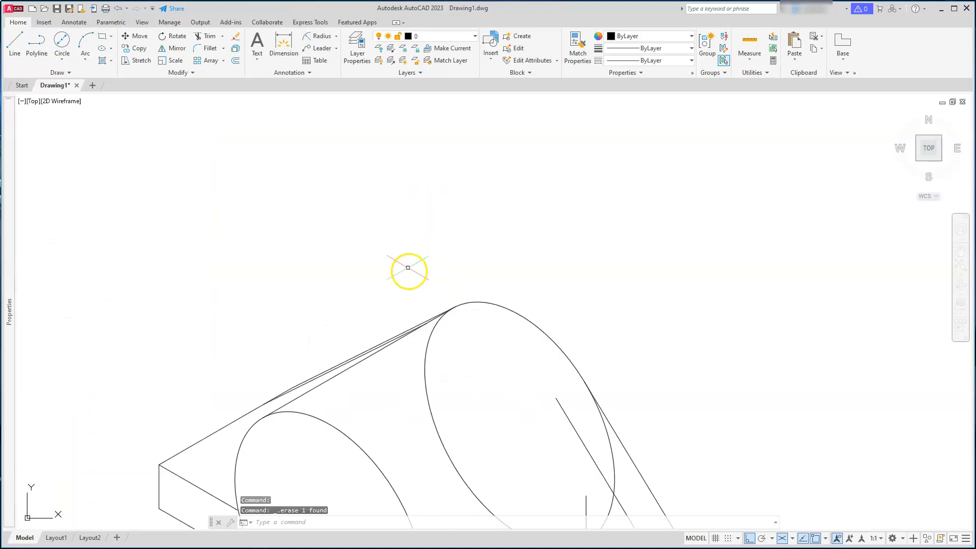
scroll(397, 352, "down", 6)
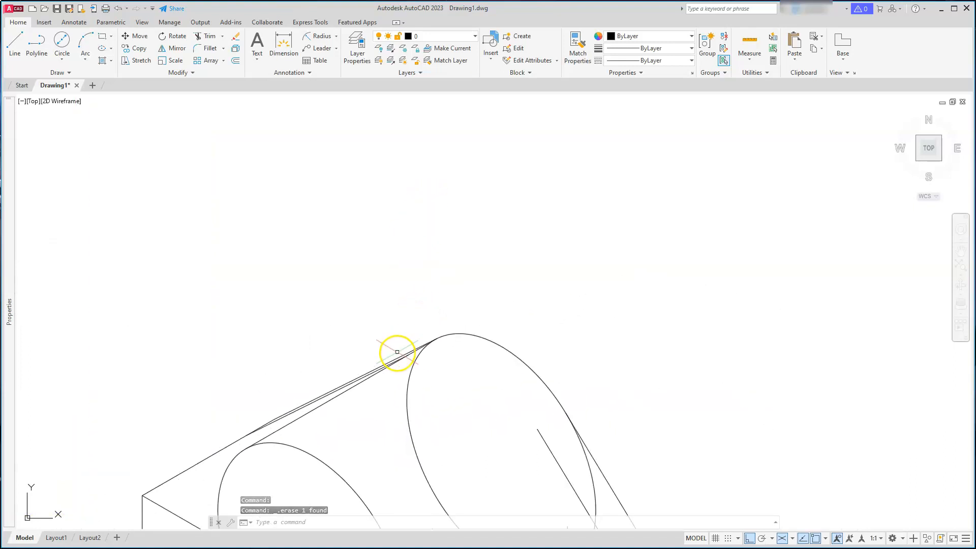
mouse_move(449, 381)
middle_mouse_down()
mouse_move(460, 371)
mouse_move(446, 322)
middle_mouse_up()
left_click(447, 329)
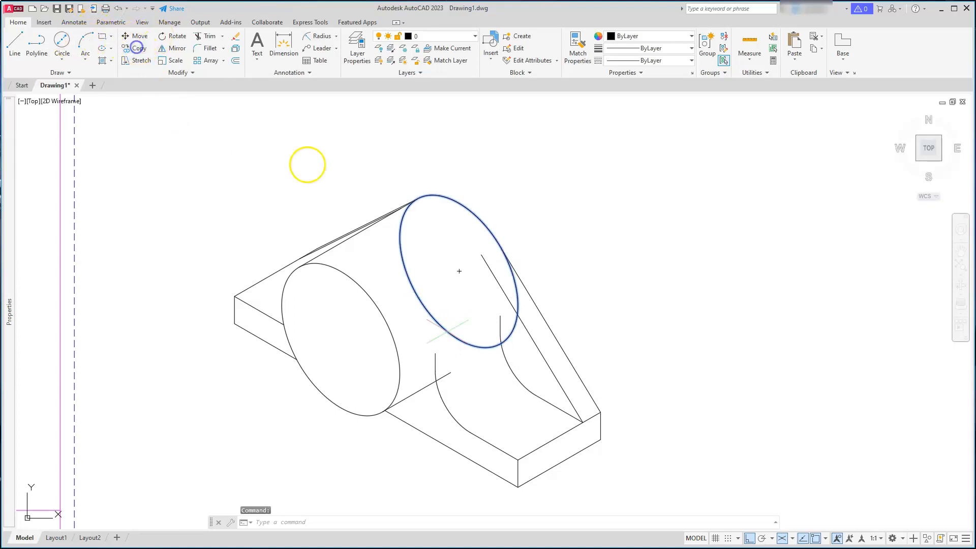
type("co")
key("Return")
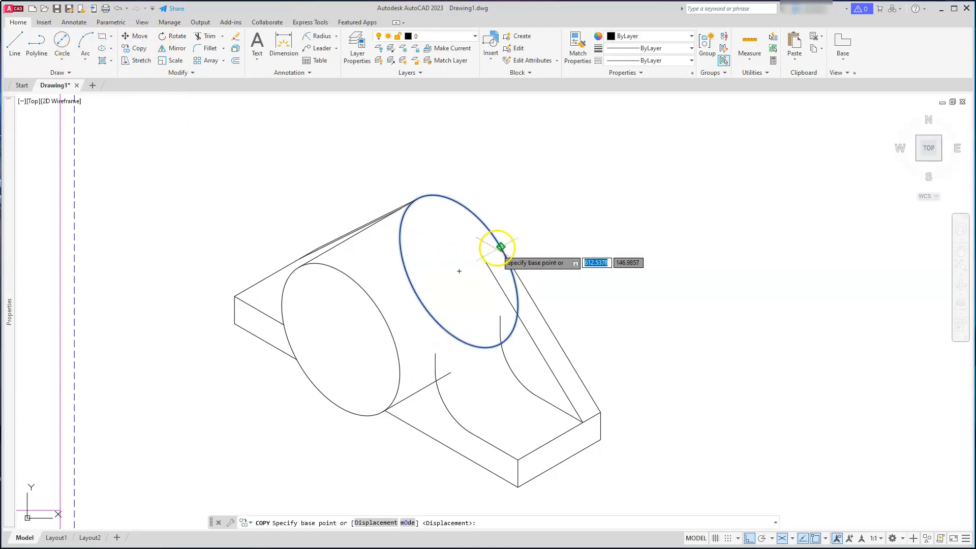
left_click(632, 228)
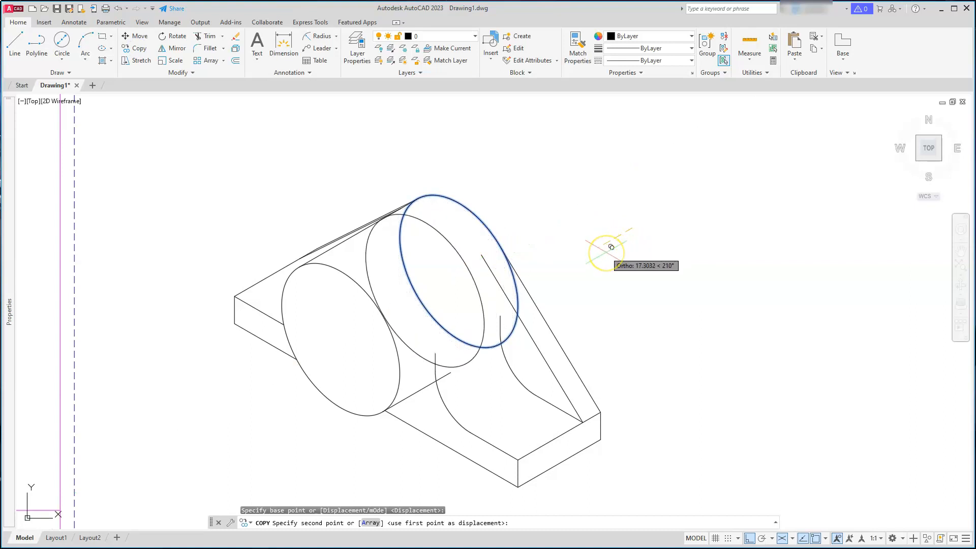
type("42")
key("Return")
key("Escape")
key("Escape")
key("Escape")
Trim the copied isocircle against the diagonal plate line and the short vertical line, leaving only the connecting arc
scroll(416, 396, "up", 4)
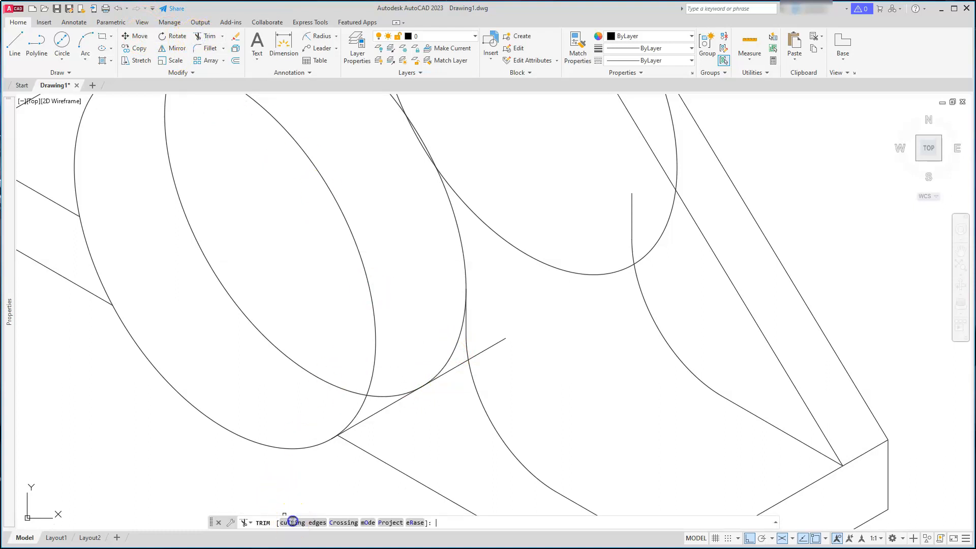
left_click(293, 522)
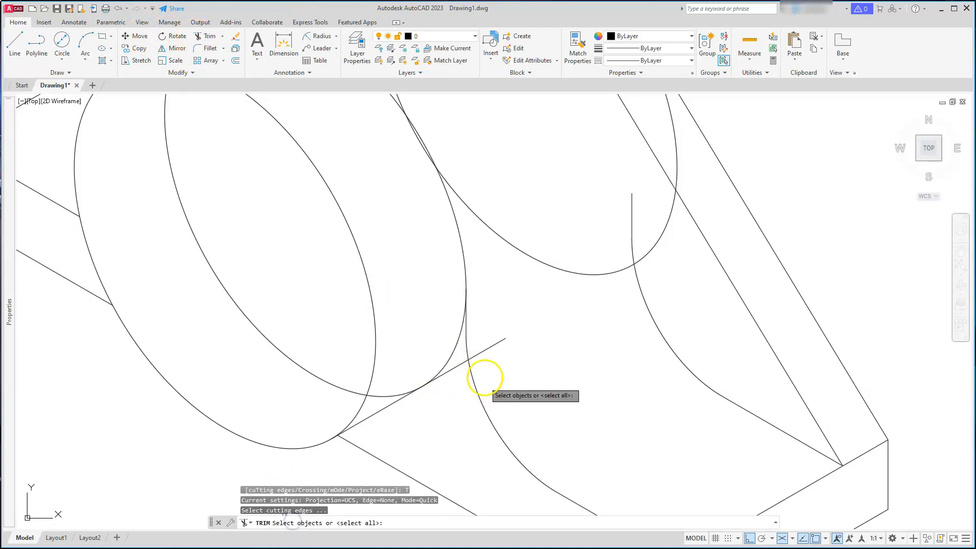
left_click(484, 351)
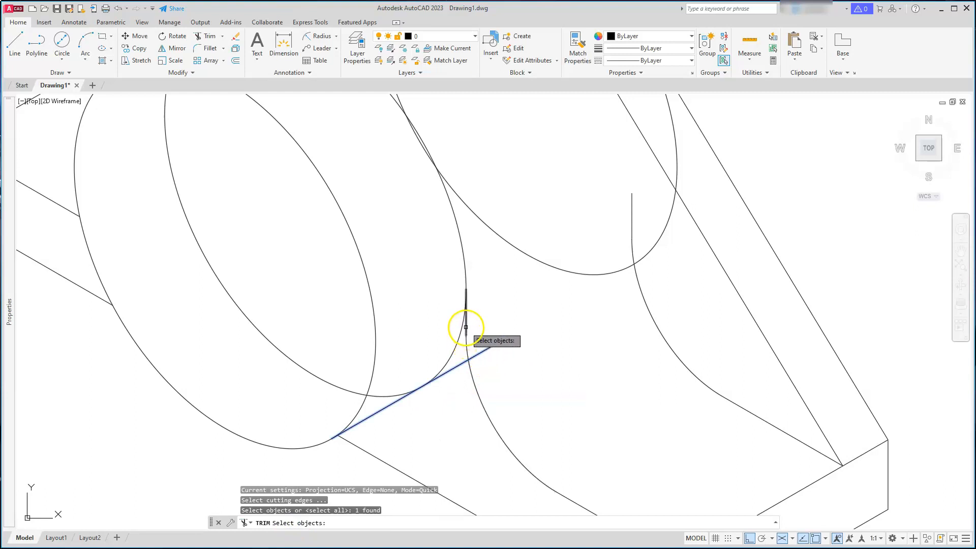
left_click(465, 328)
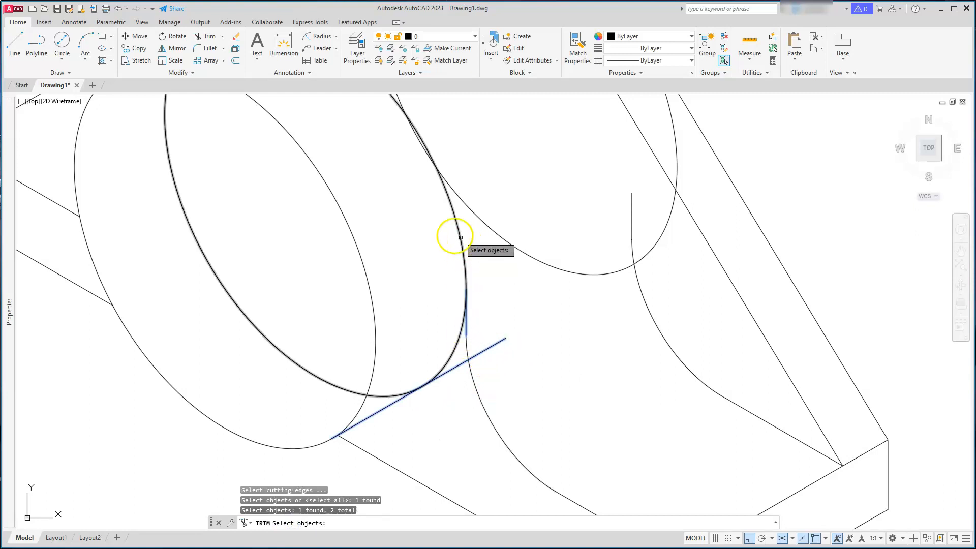
key("Return")
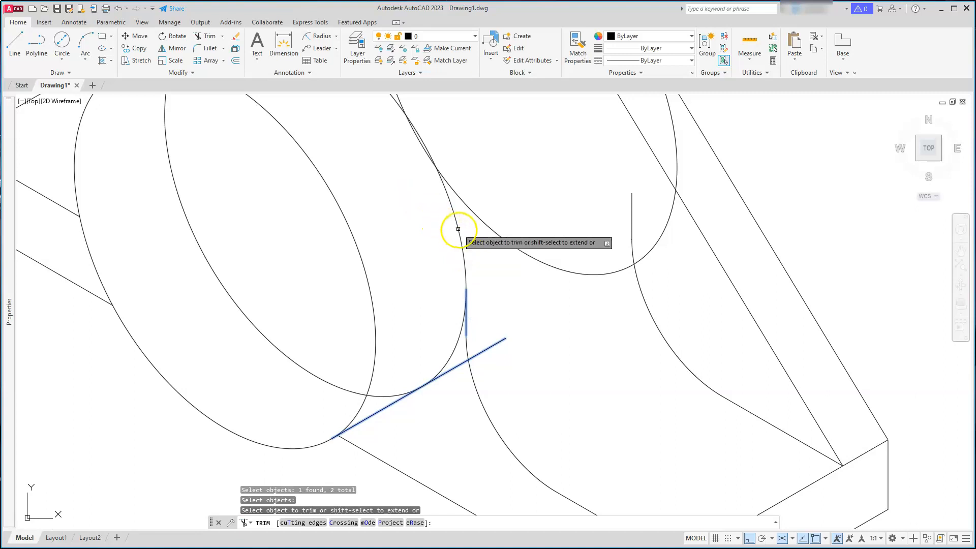
left_click(462, 232)
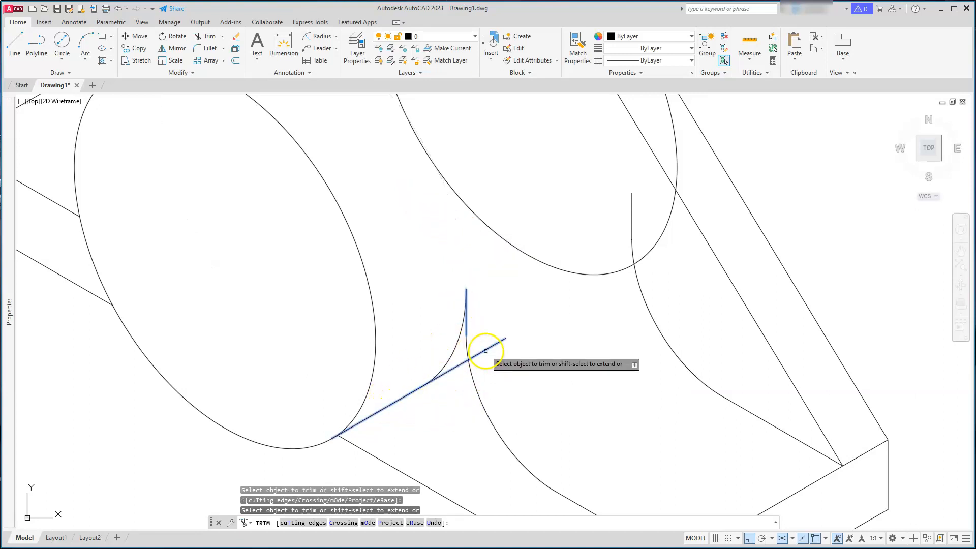
key("Escape")
key("Escape")
key("Escape")
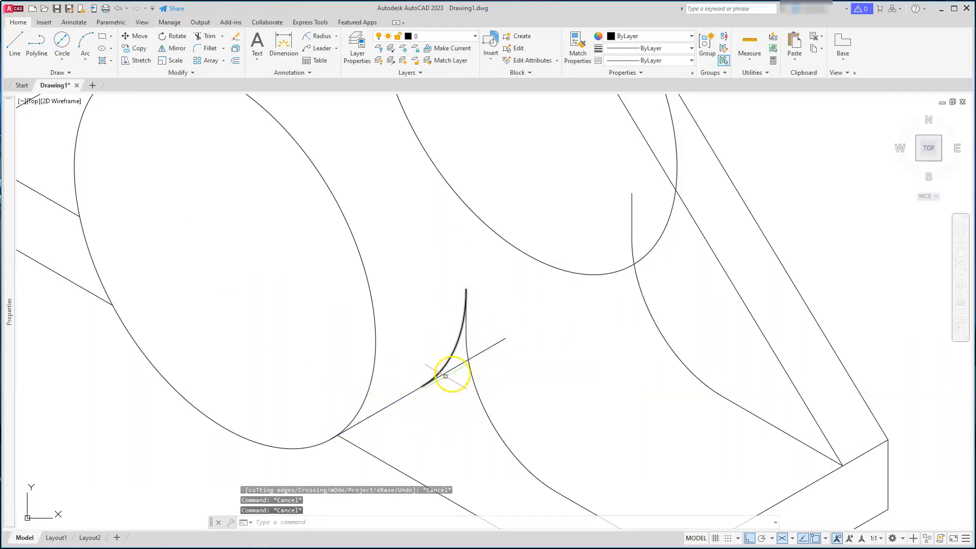
Stretch the end of the diagonal plate line back so it meets the end of the trimmed arc
scroll(429, 378, "up", 2)
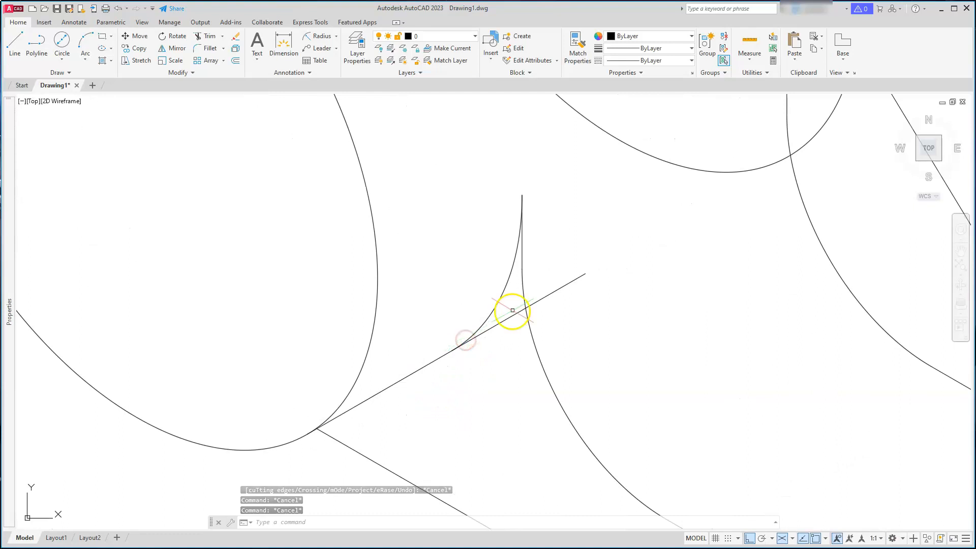
left_click(529, 306)
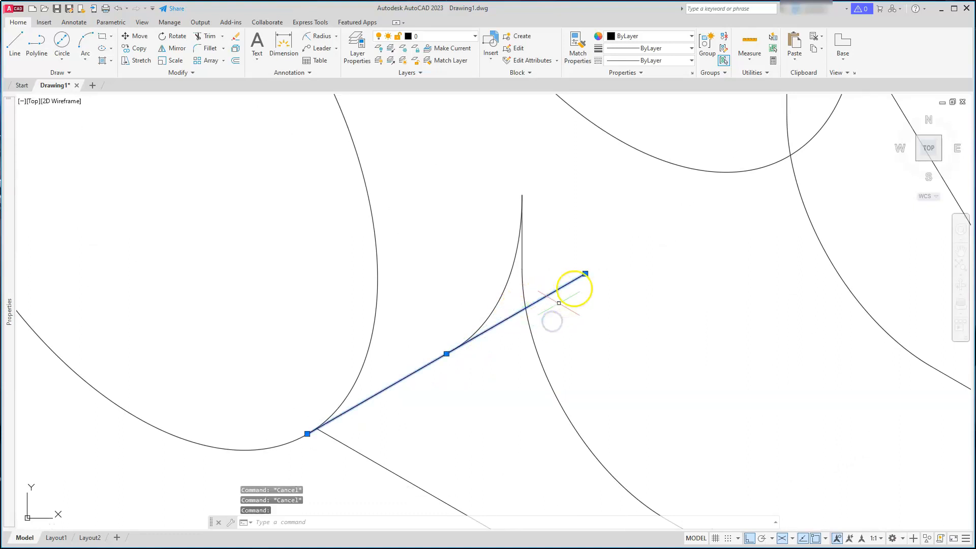
left_click(585, 274)
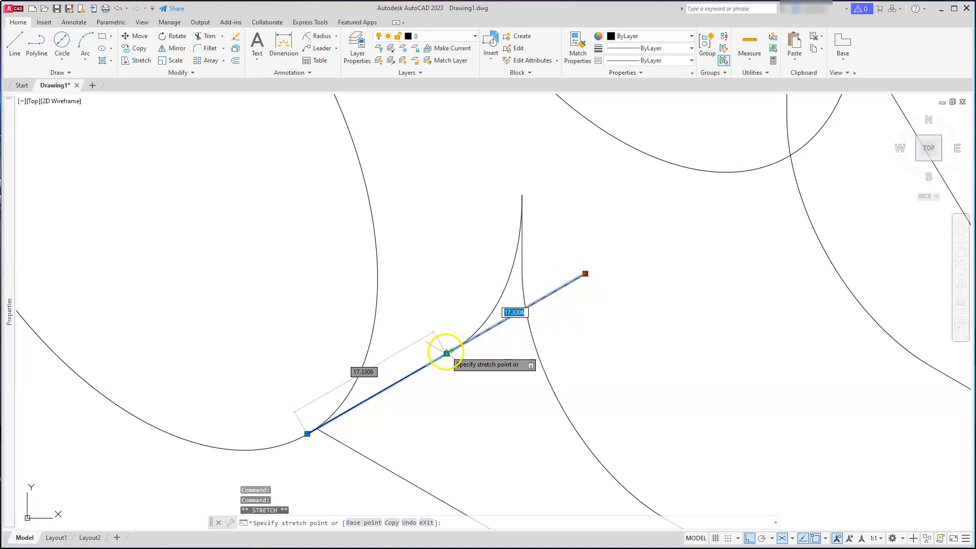
left_click(446, 352)
key("Escape")
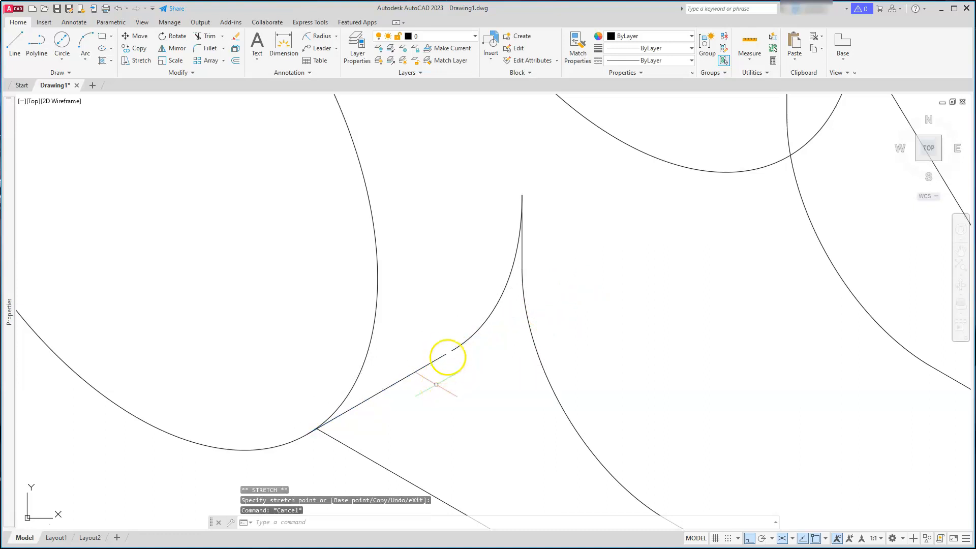
key("Escape")
scroll(443, 356, "up", 3)
left_click(433, 370)
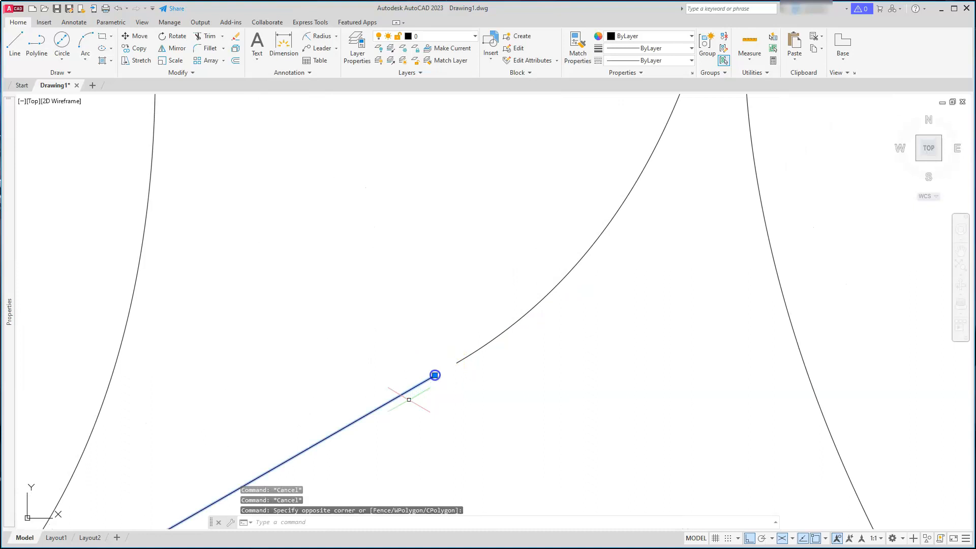
left_click(436, 374)
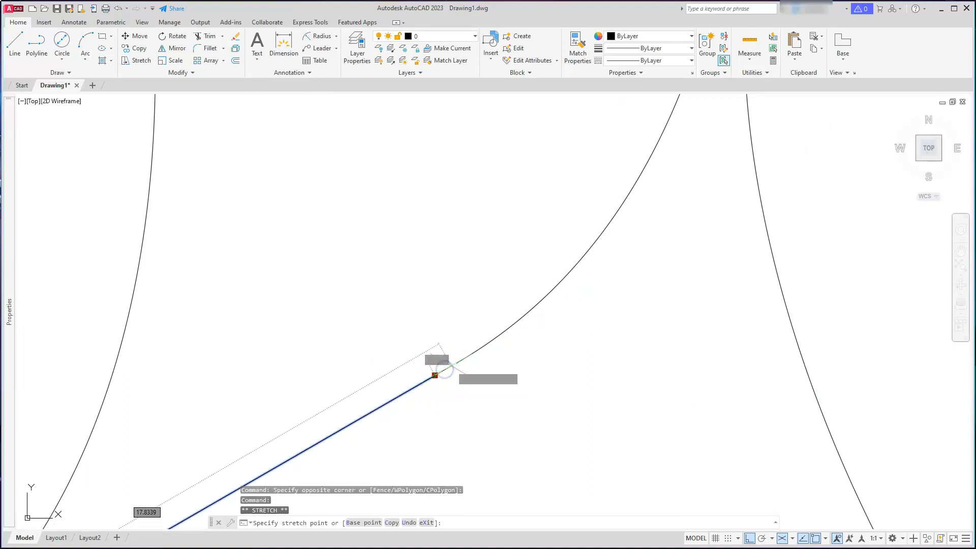
left_click(457, 363)
scroll(466, 313, "down", 5)
key("Escape")
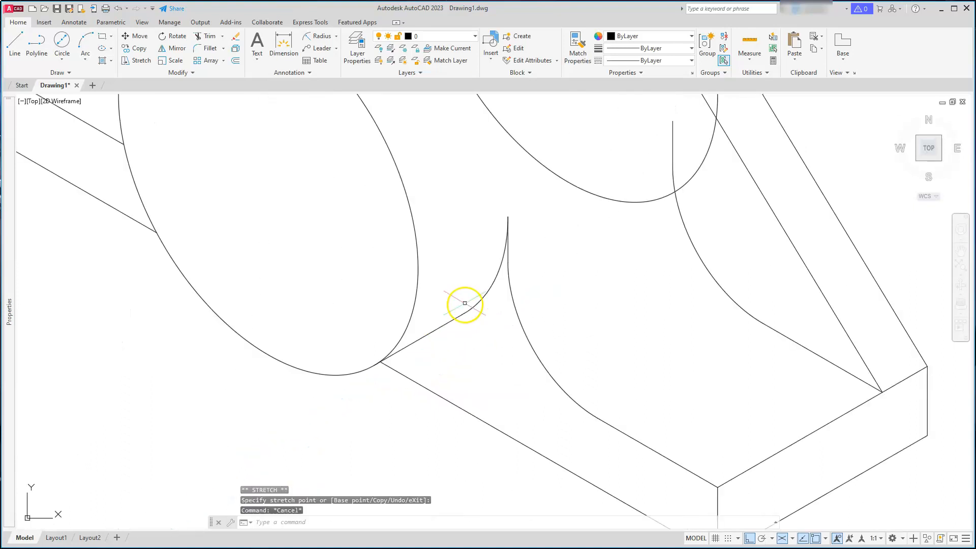
key("Escape")
middle_click_drag(465, 309, 468, 372)
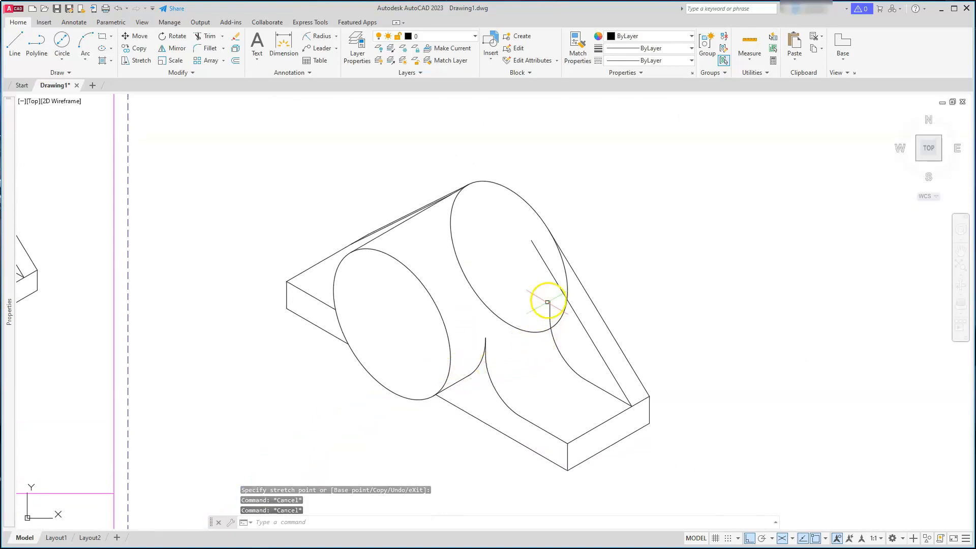
scroll(471, 191, "up", 5)
key("Escape")
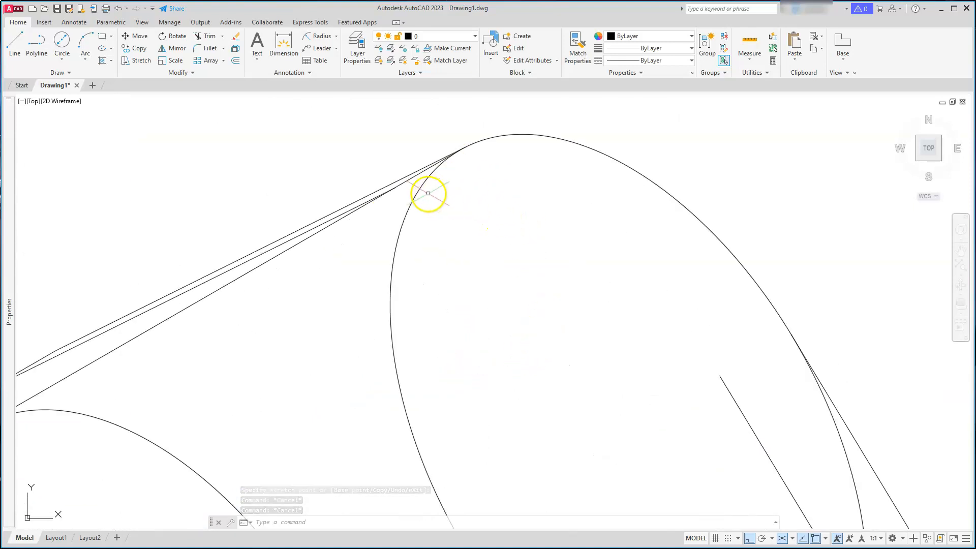
scroll(271, 272, "down", 3)
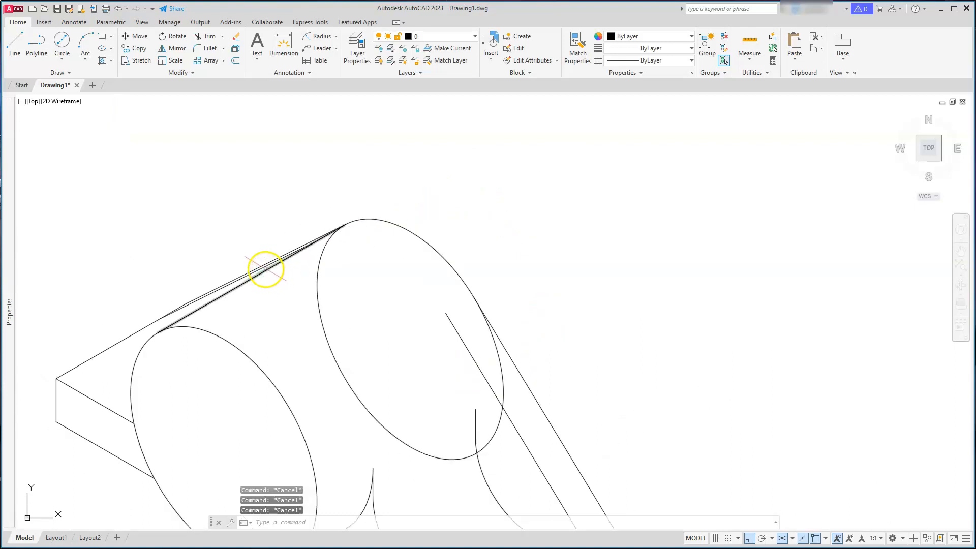
key("Escape")
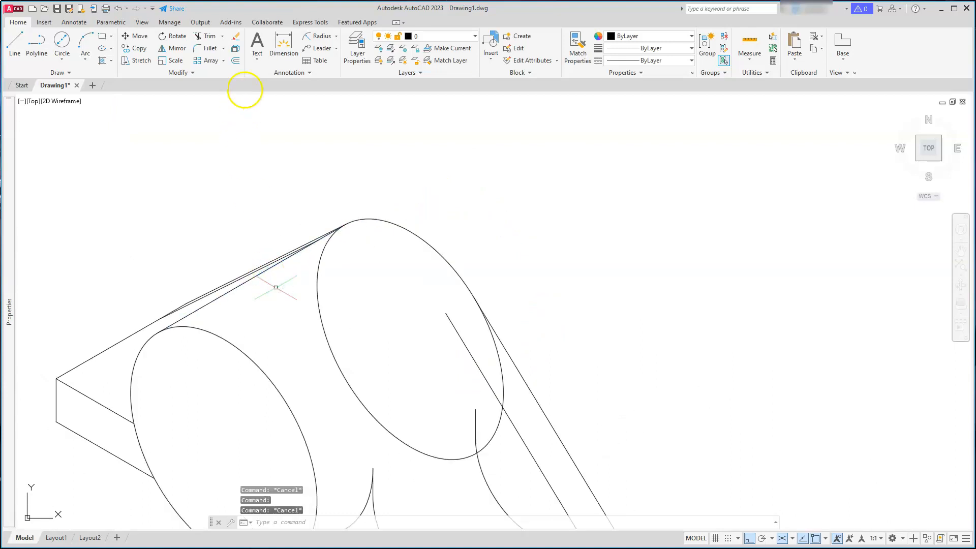
left_click(203, 34)
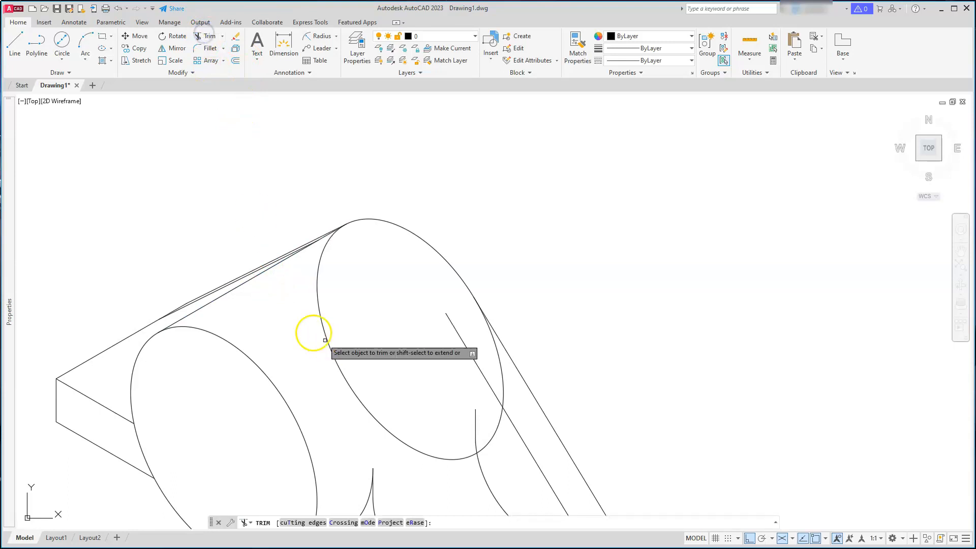
left_click(312, 524)
left_click(214, 301)
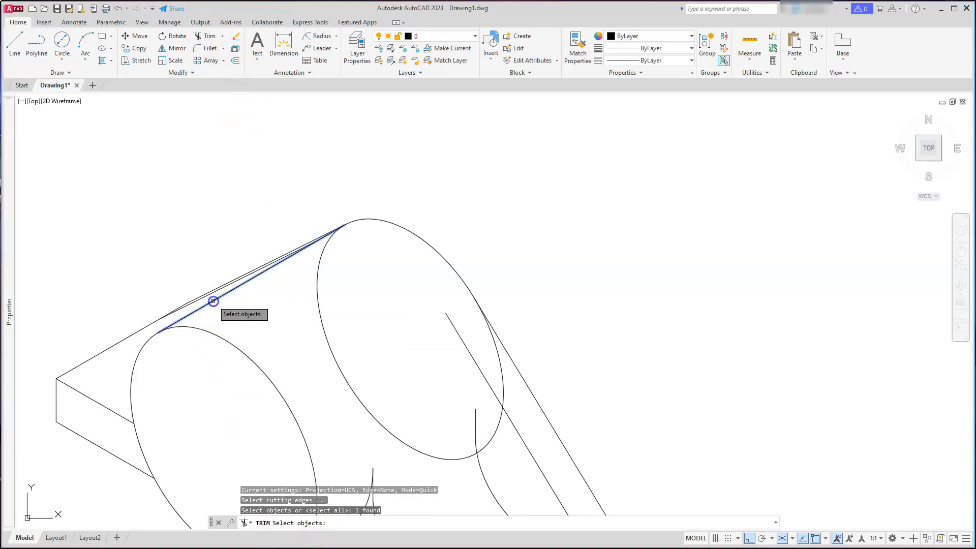
left_click(512, 360)
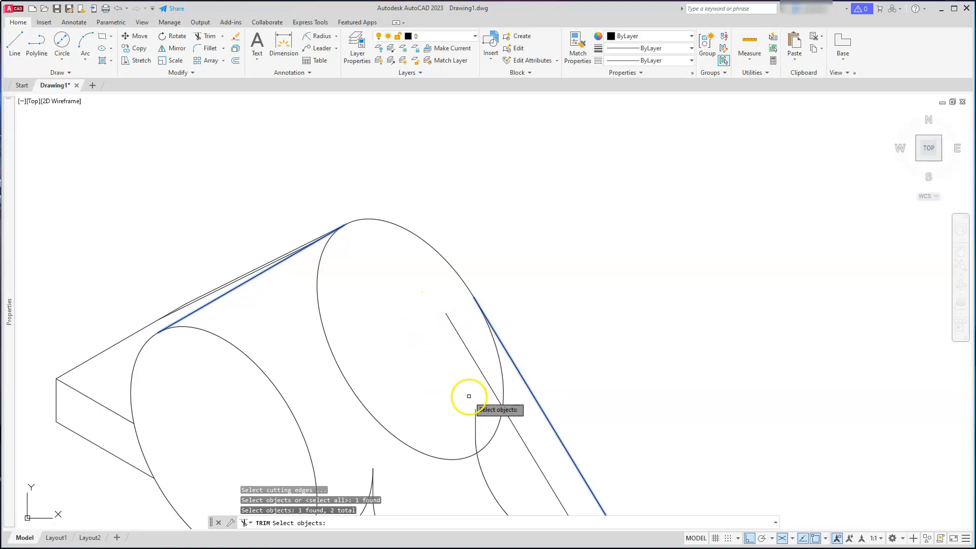
key("Escape")
key("Escape")
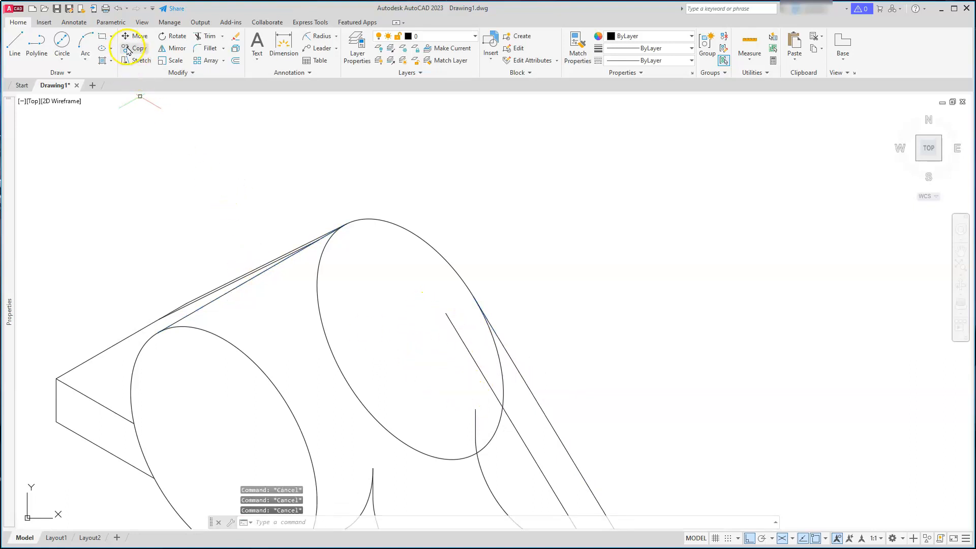
Copy the front isocircle of the boss 9 units back along the boss axis
left_click(129, 47)
left_click(413, 235)
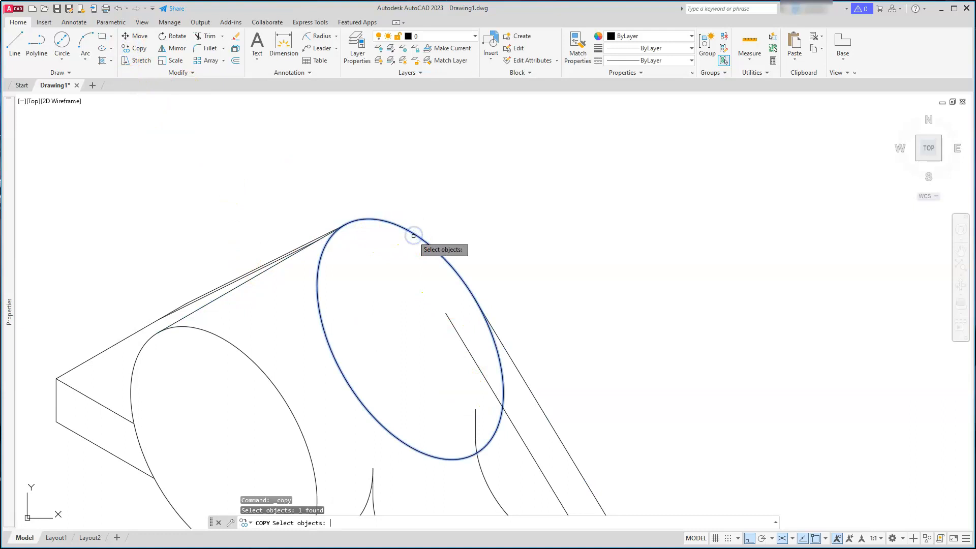
key("Return")
left_click(254, 173)
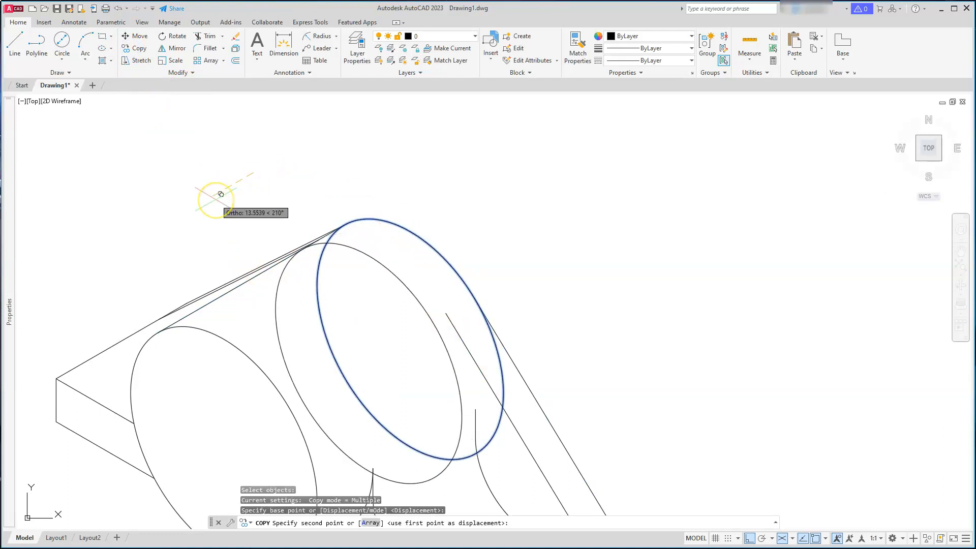
type("9")
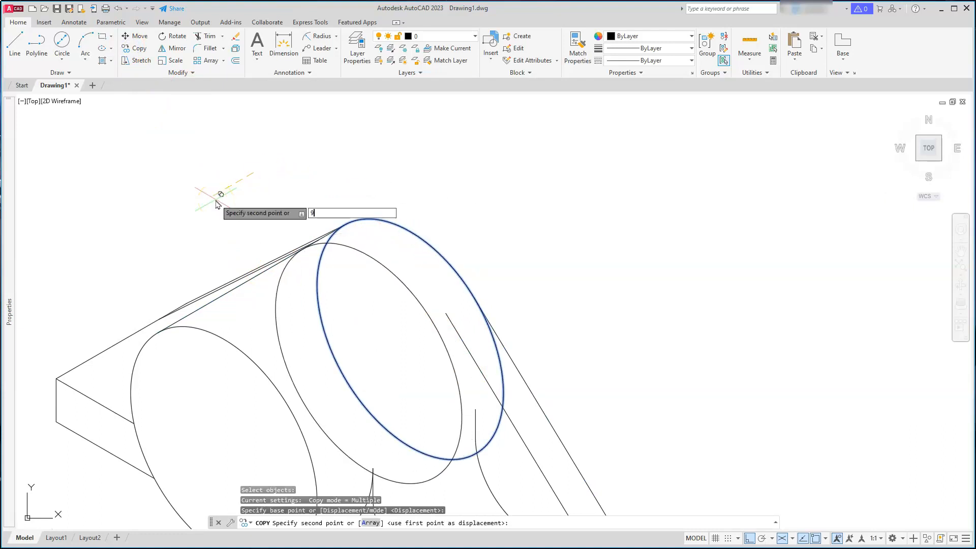
key("Return")
key("Escape")
key("Escape")
key("Escape")
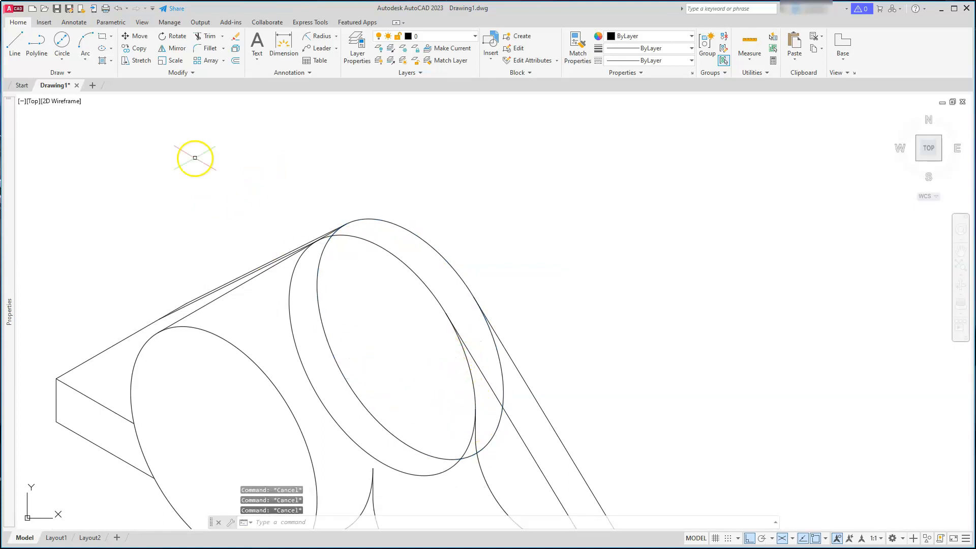
Trim the copied isocircle against the front isocircle and the diagonal line, keeping only the short connecting arc
left_click(202, 34)
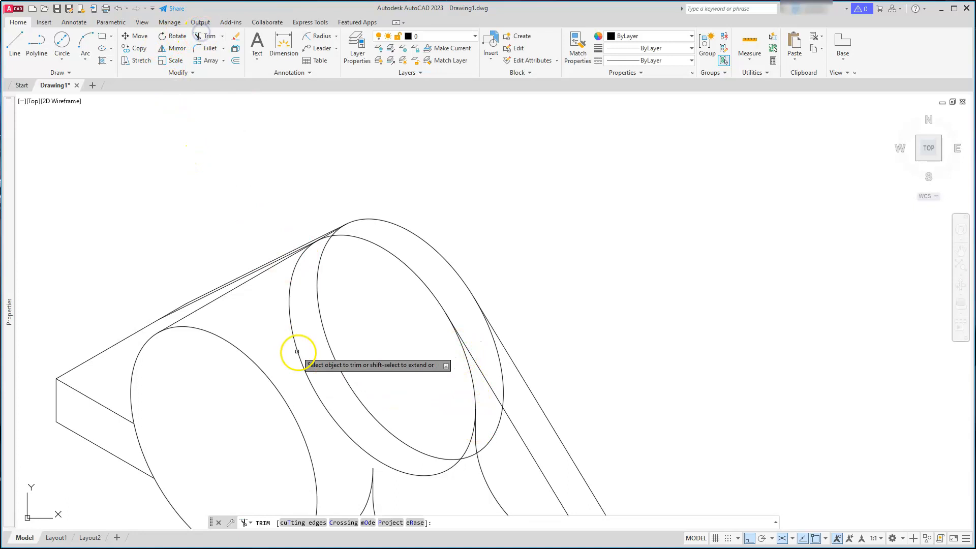
left_click(305, 523)
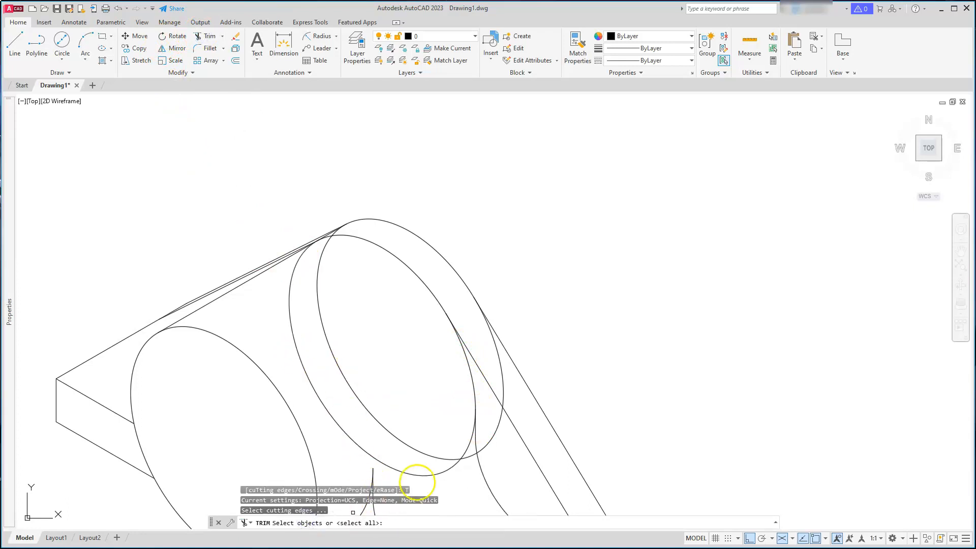
left_click(477, 421)
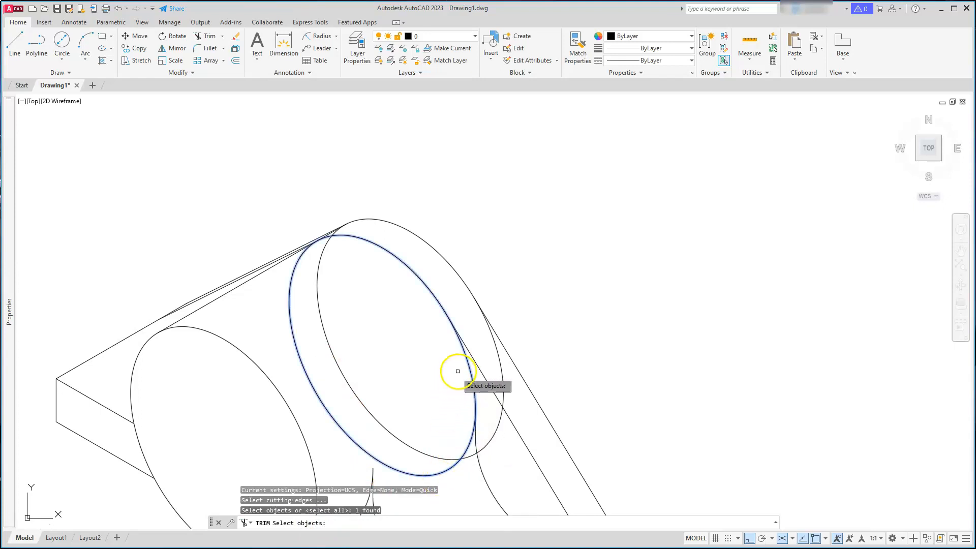
left_click(475, 358)
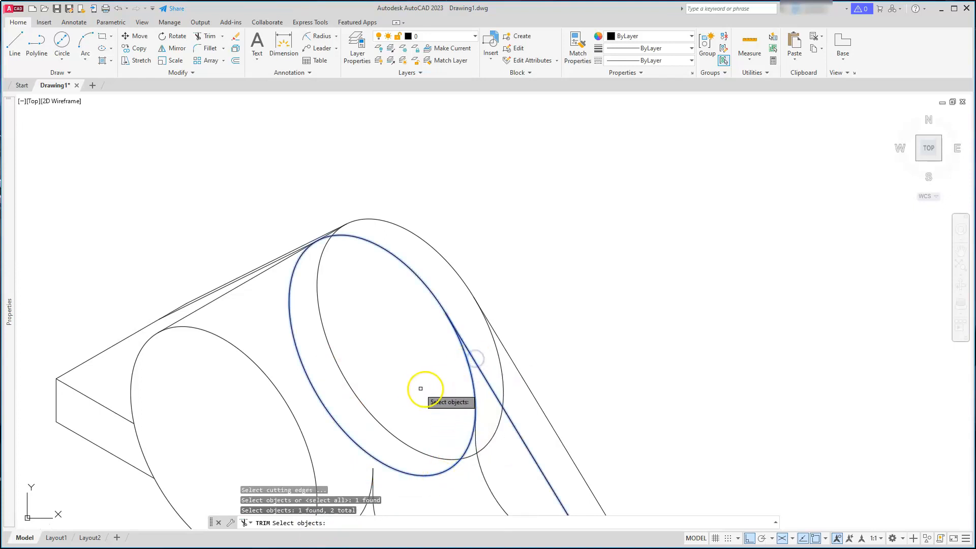
left_click(475, 431)
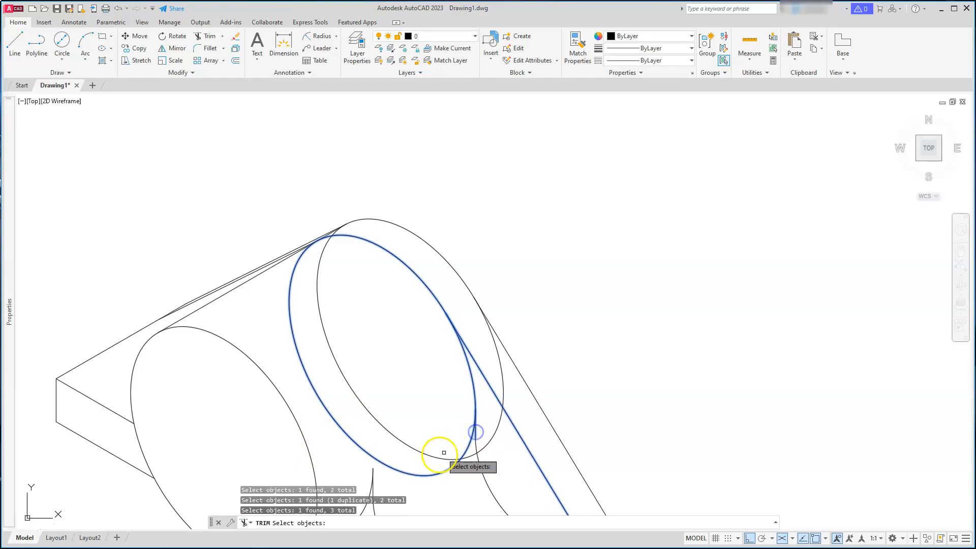
left_click(426, 485)
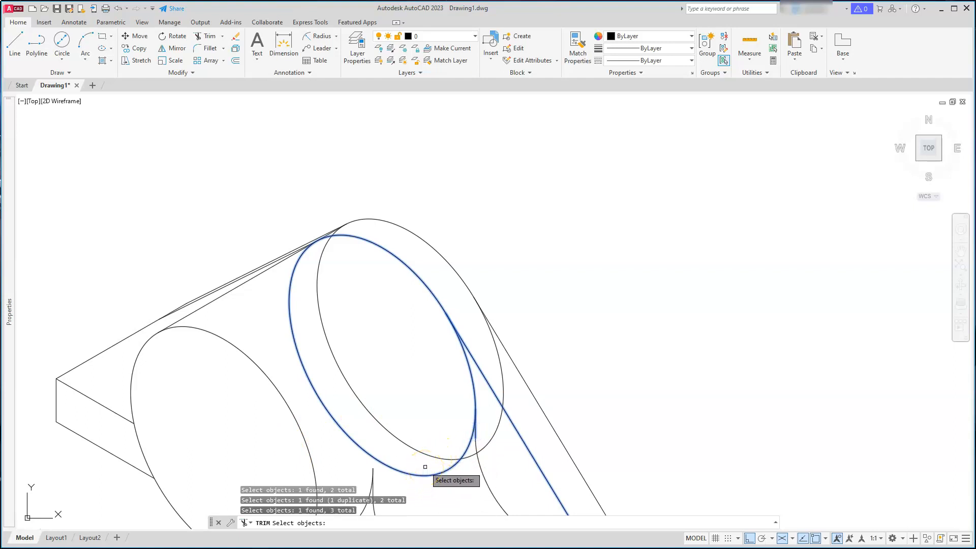
left_click(420, 475)
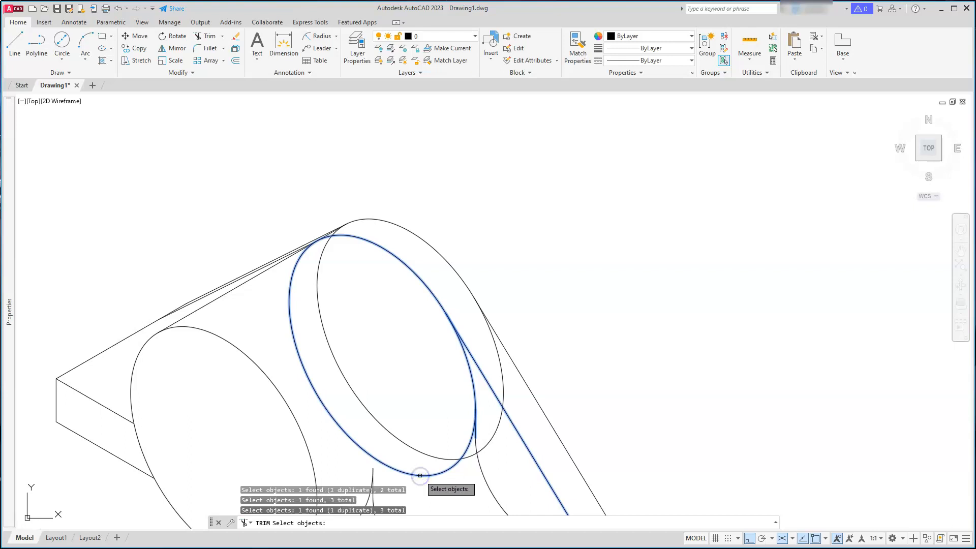
left_click(417, 476, "shift")
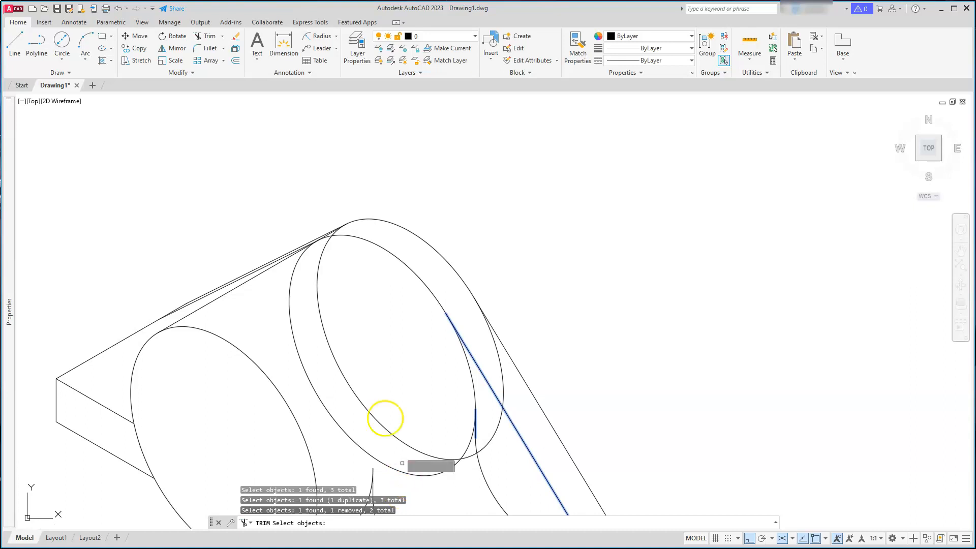
right_click(347, 354)
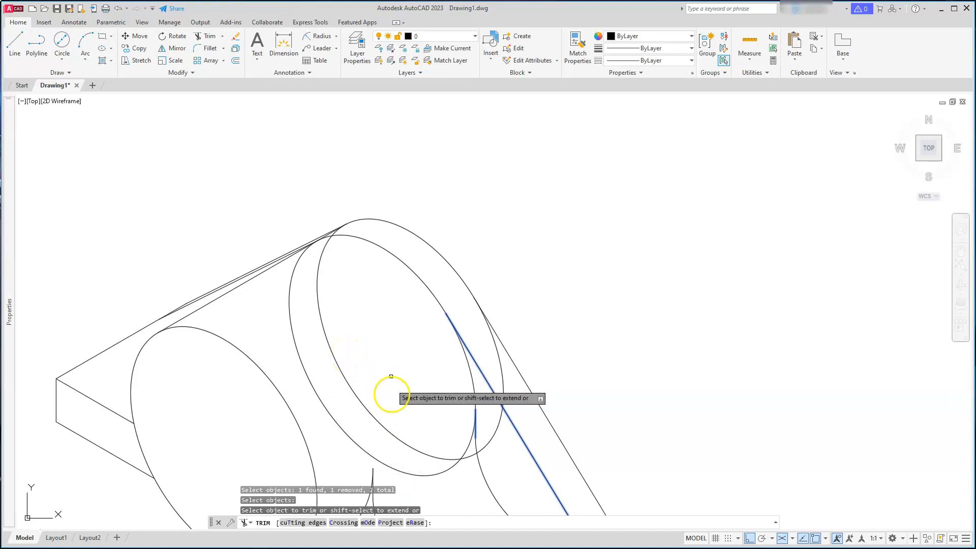
left_click(403, 473)
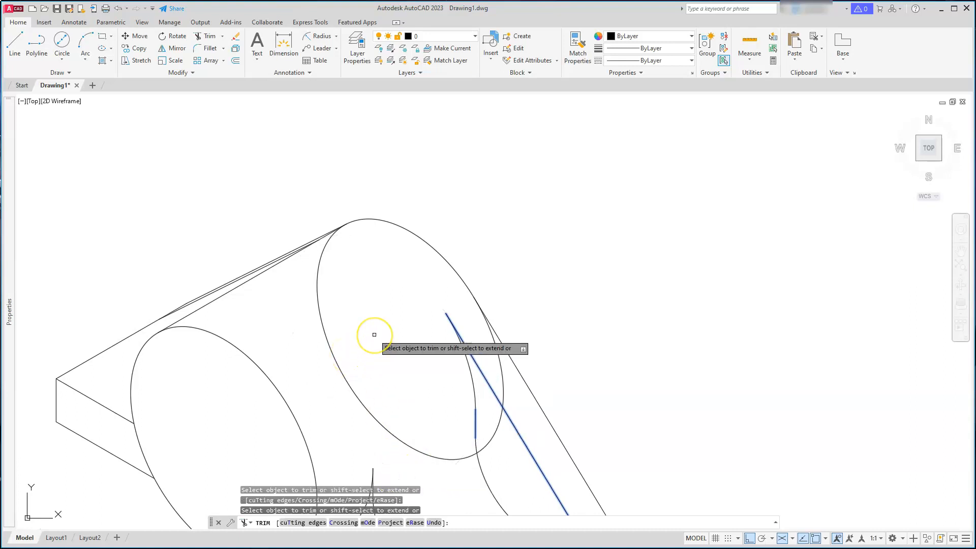
key("Escape")
key("Escape")
key("Escape")
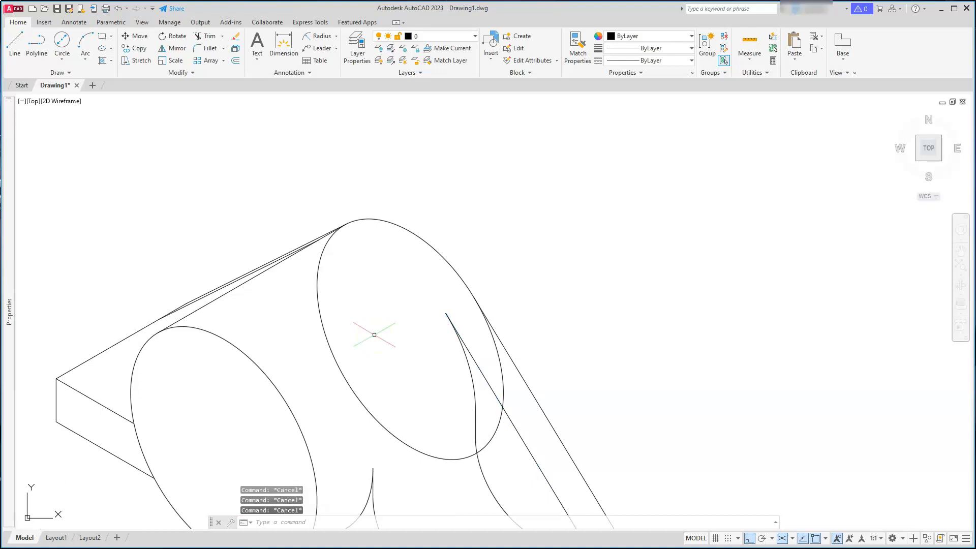
Trim away the hidden upper-left part of the front isocircle between the boss's two tangent lines
left_click(207, 37)
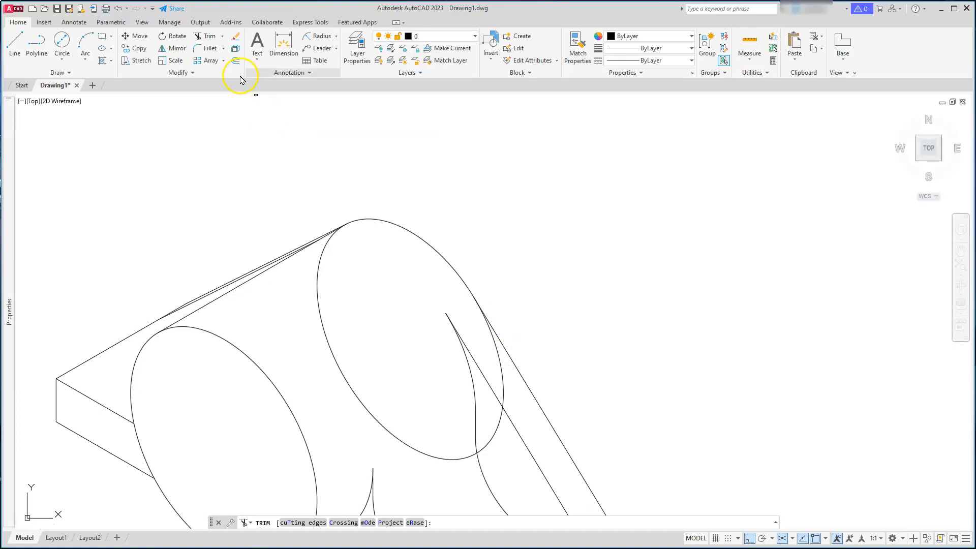
left_click(314, 522)
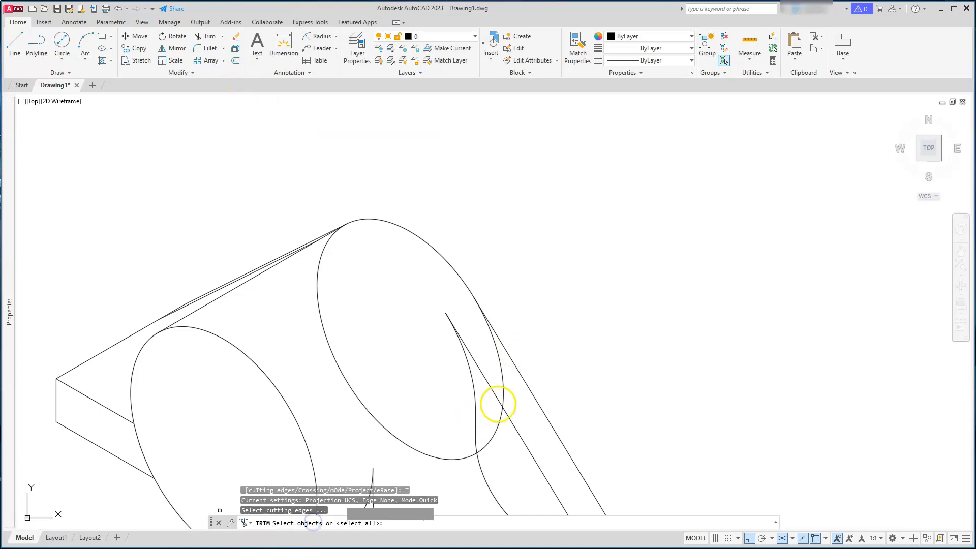
left_click(527, 388)
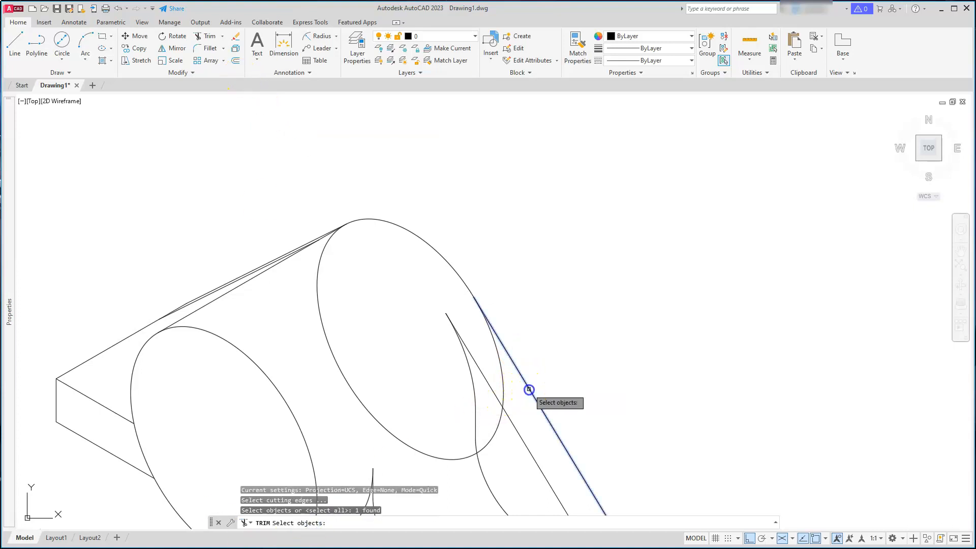
left_click(189, 315)
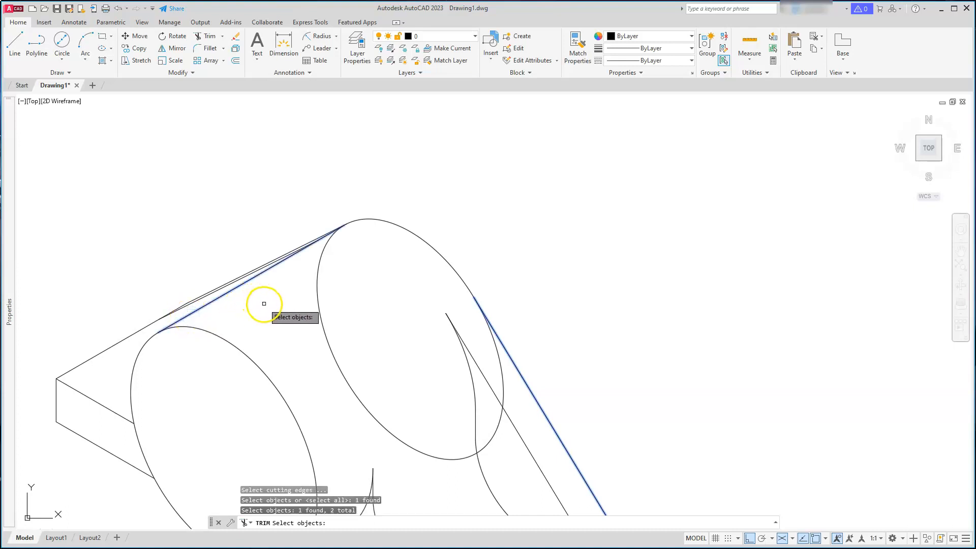
key("Return")
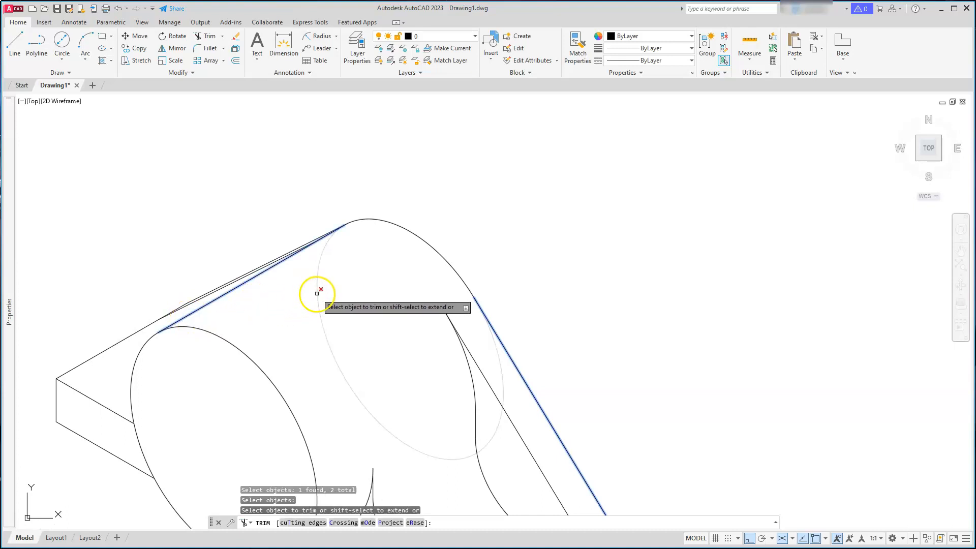
left_click(317, 294)
key("Escape")
key("Escape")
key("Escape")
Copy the curved edge of the plate cut-out as an array of 11 arcs spaced 3 units along the isometric axis
scroll(350, 285, "down", 5)
scroll(359, 399, "up", 4)
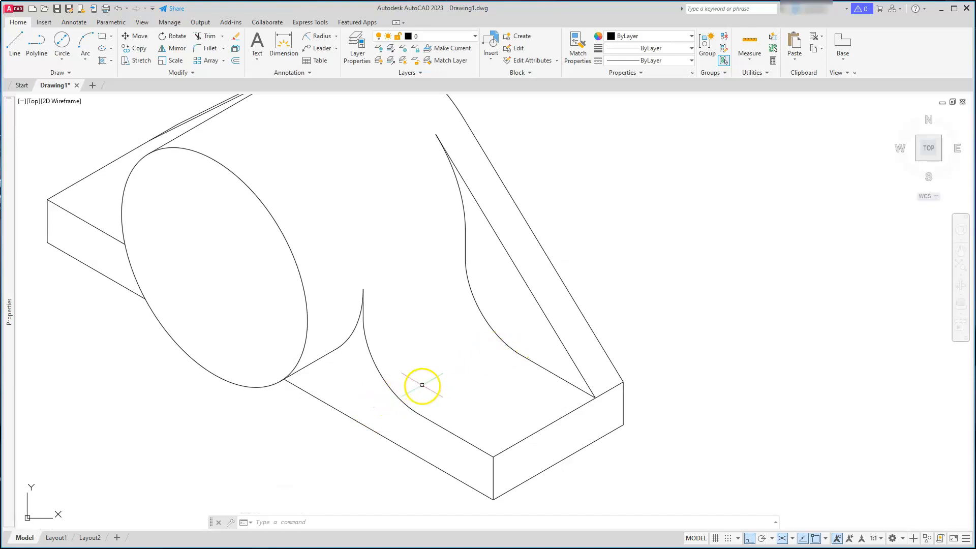
left_click(130, 49)
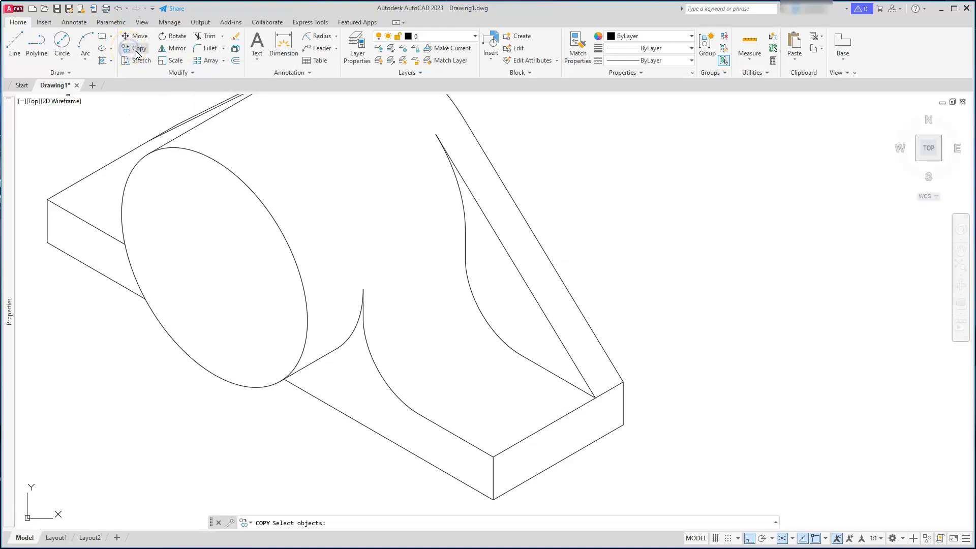
left_click(394, 392)
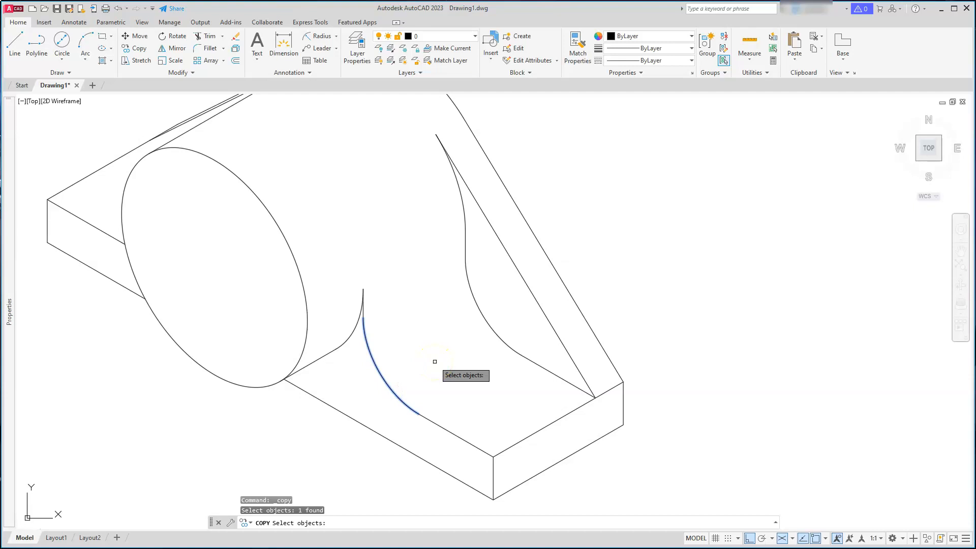
key("Return")
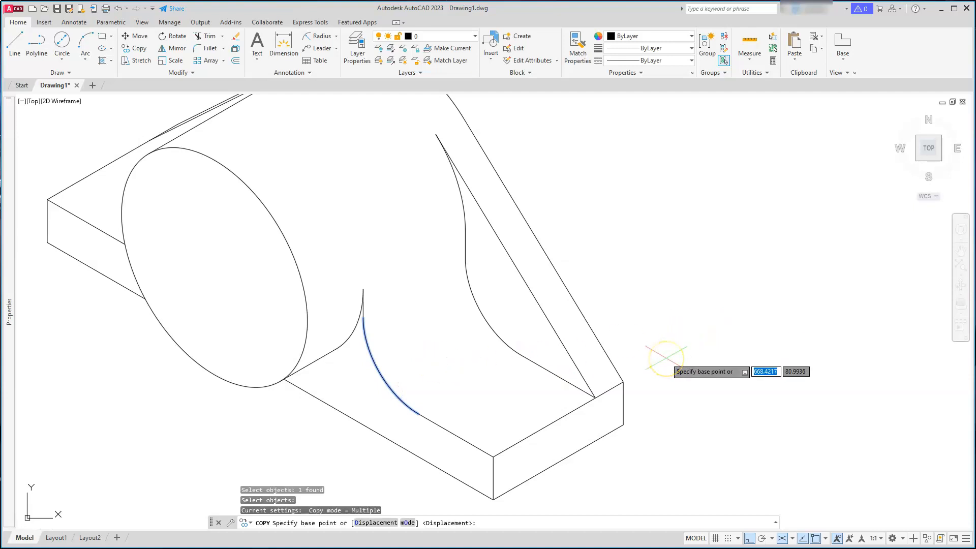
left_click(623, 382)
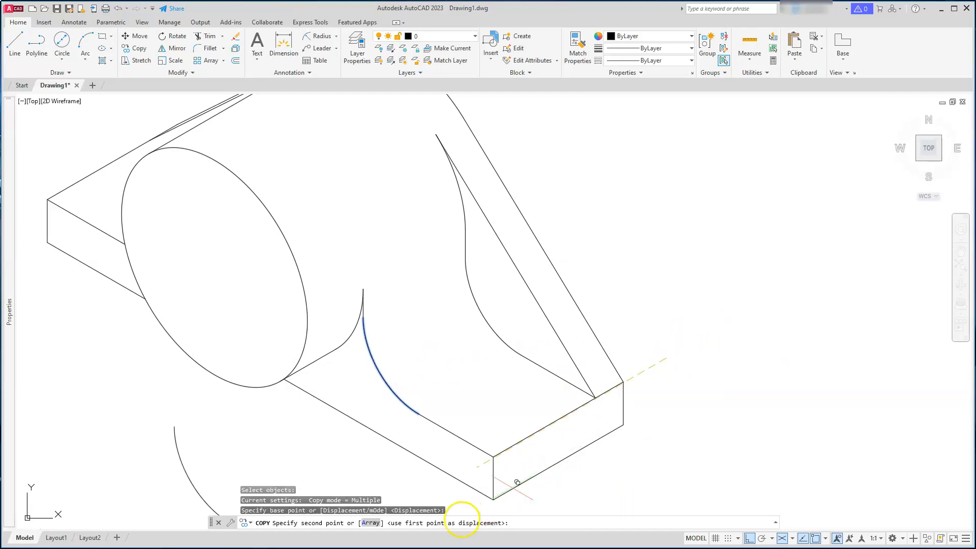
left_click(372, 523)
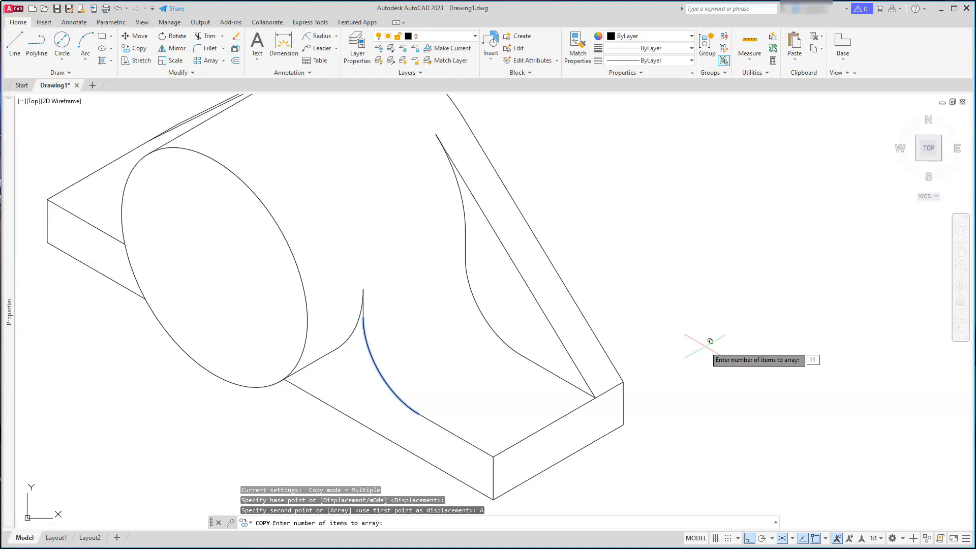
type("11")
key("Return")
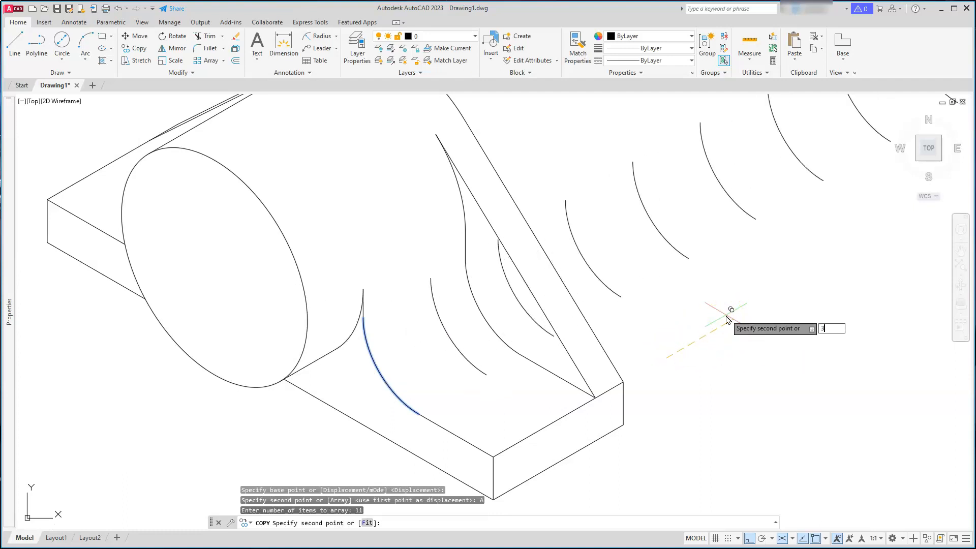
key("Return")
key("Escape")
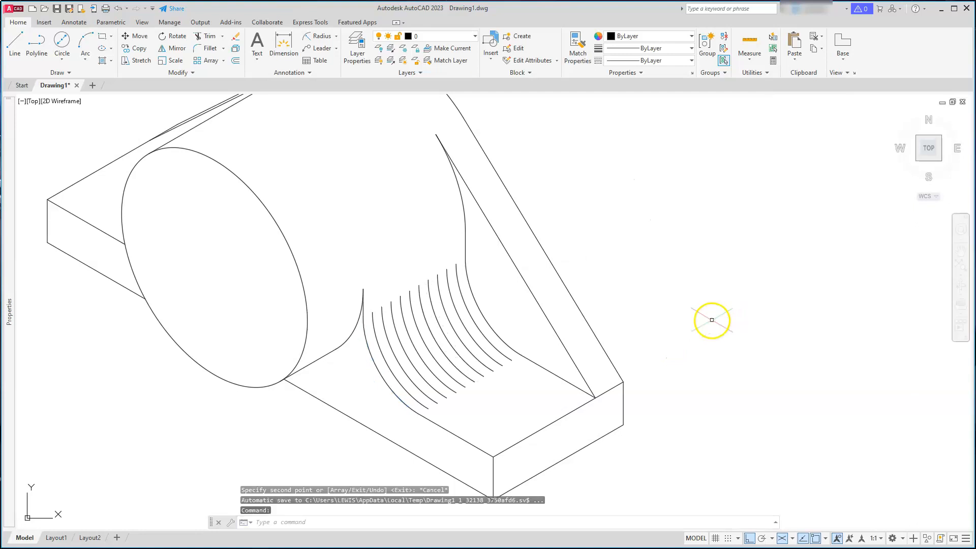
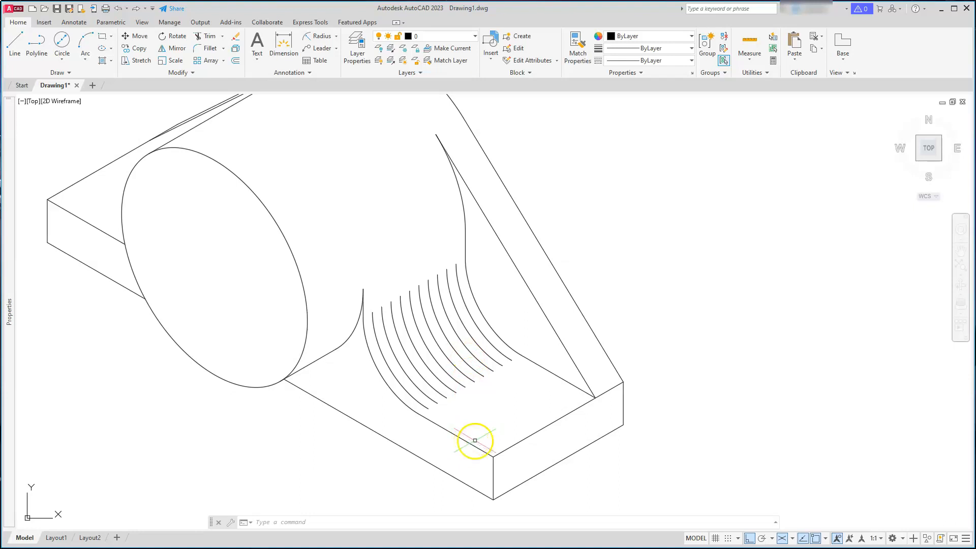
Copy the left plate's front edge and the right plate's front edge 16 units along the isometric axis as hole centre lines
left_click(139, 48)
left_click(89, 222)
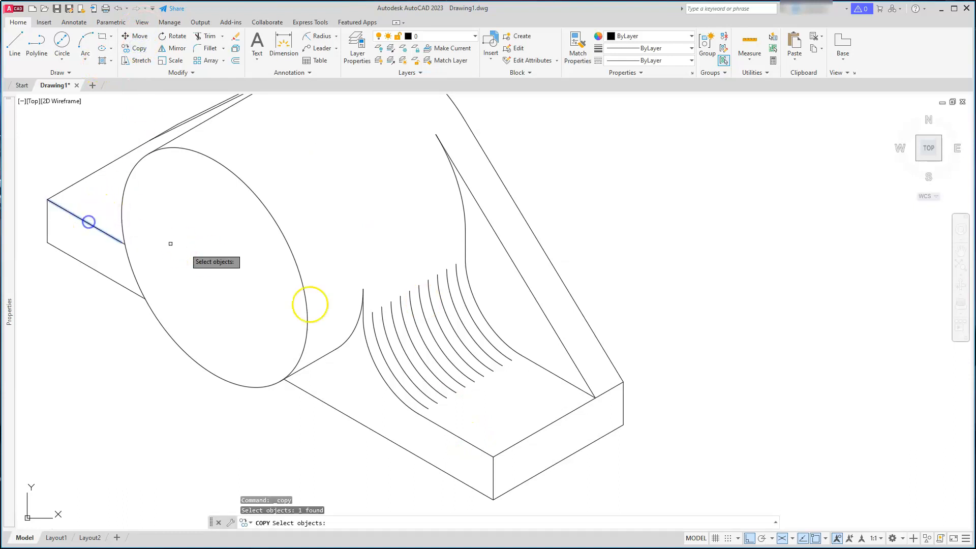
left_click(464, 442)
key("Return")
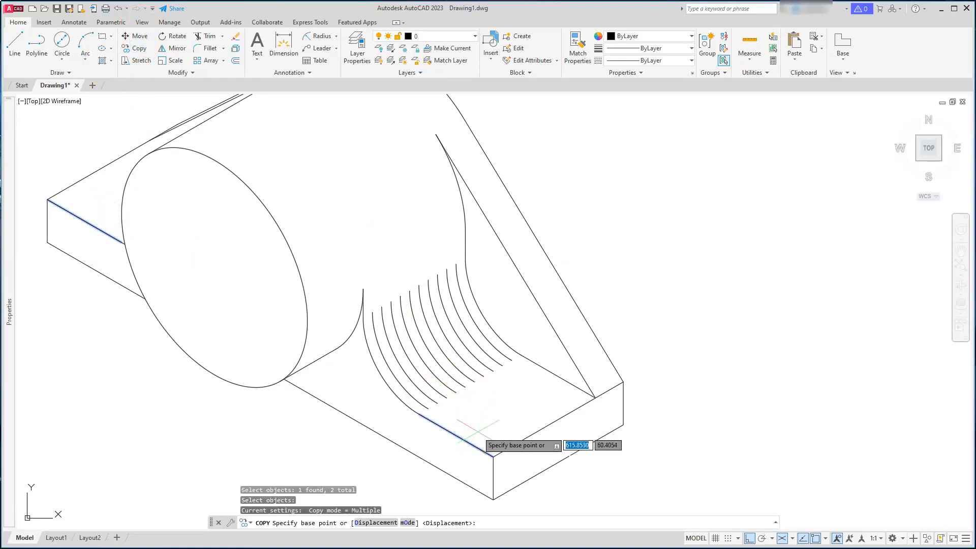
left_click(680, 374)
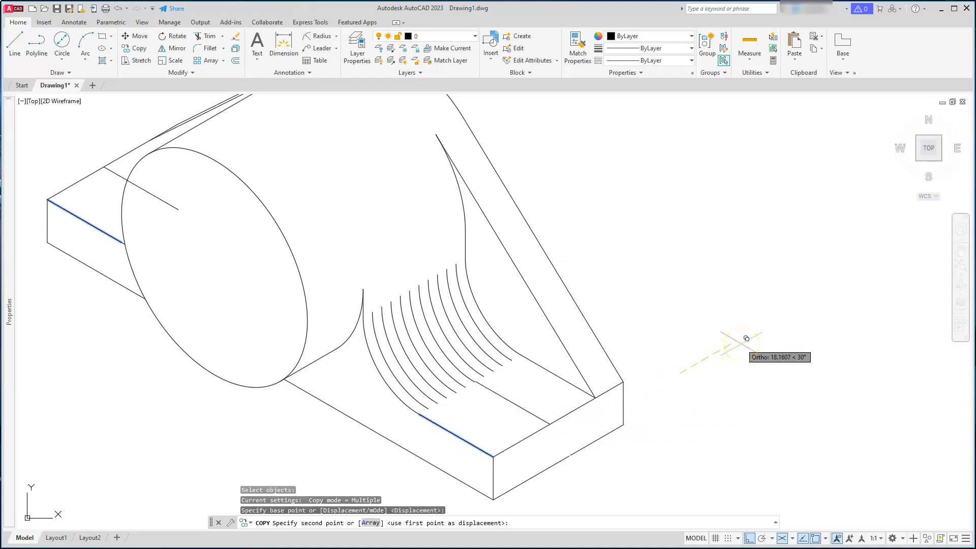
key("Return")
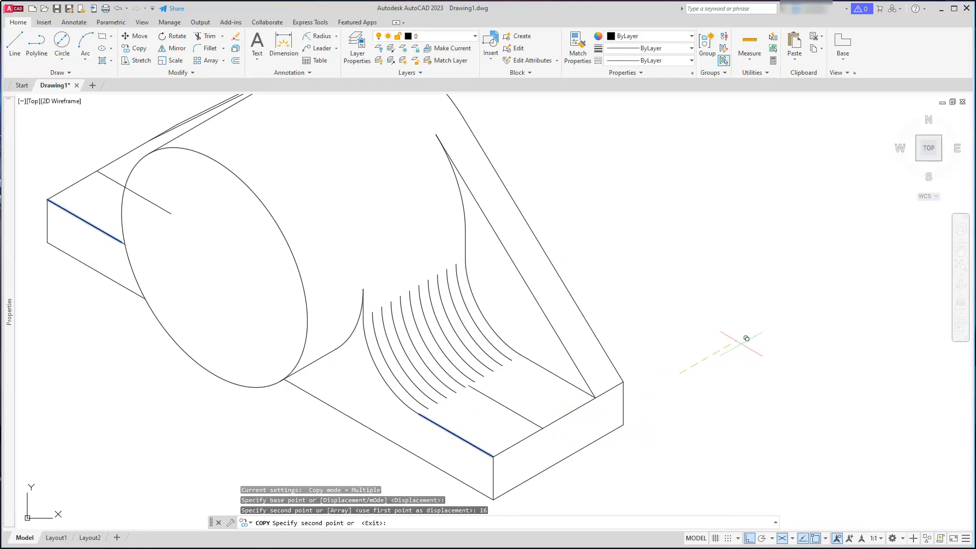
key("Escape")
key("Escape")
key("Escape")
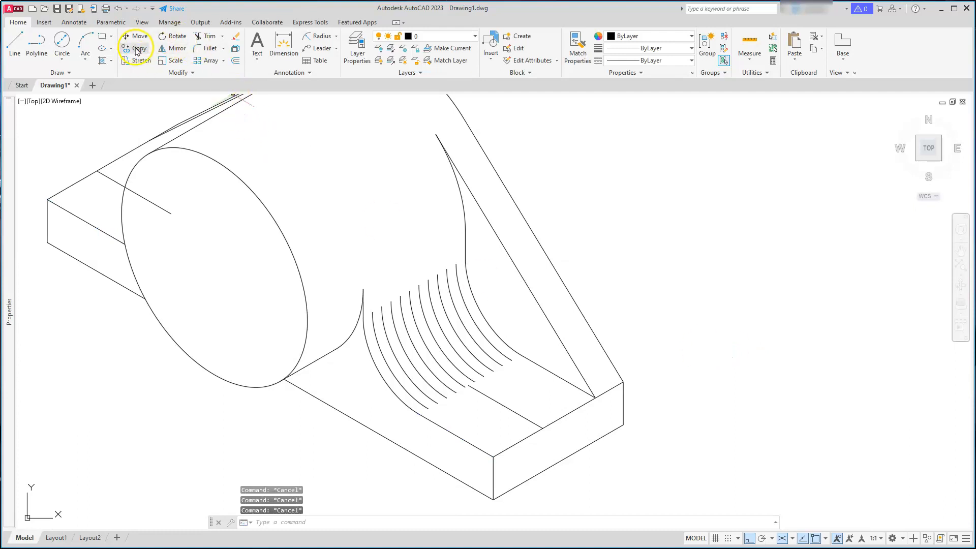
Copy the left plate's back top edge 12 units inward along the isometric axis as a hole centre line
left_click(136, 48)
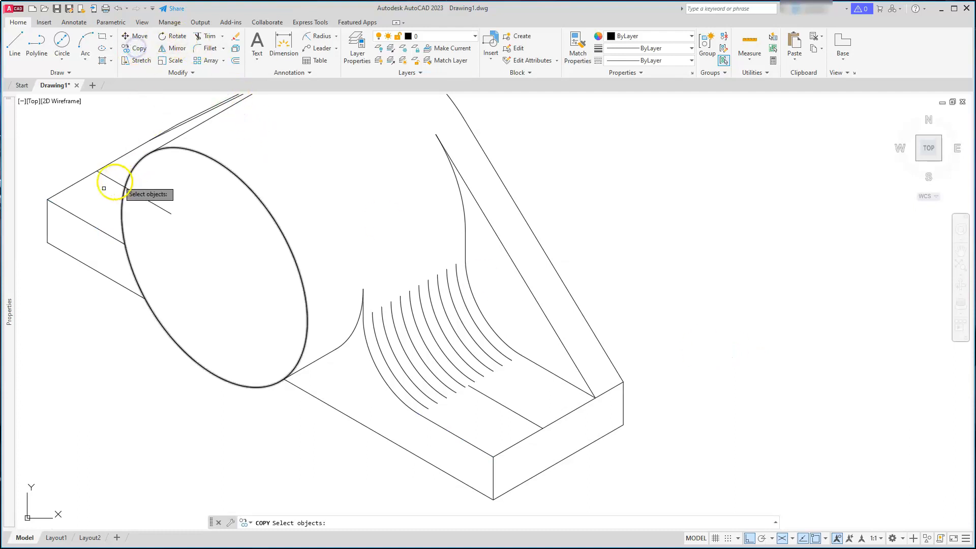
left_click(79, 181)
key("Return")
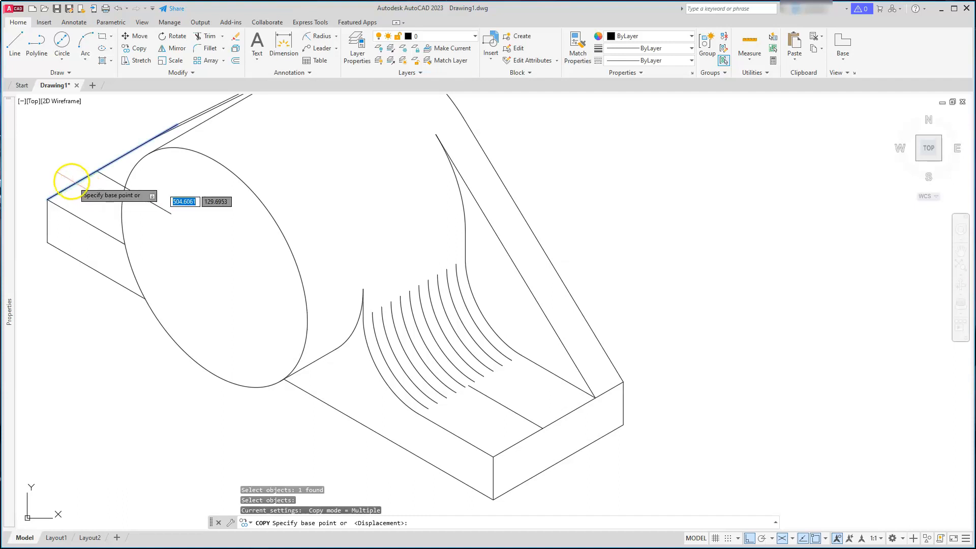
left_click(33, 148)
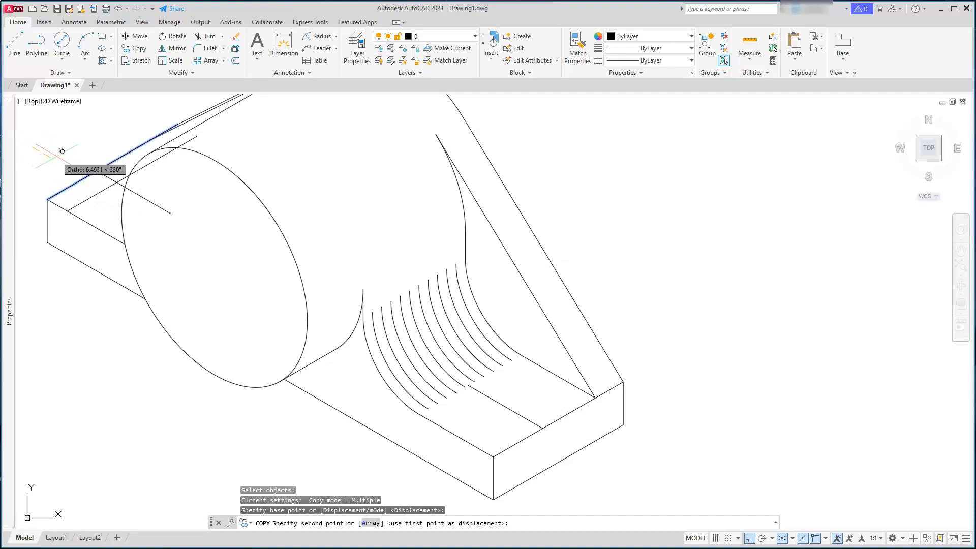
type("12")
key("Return")
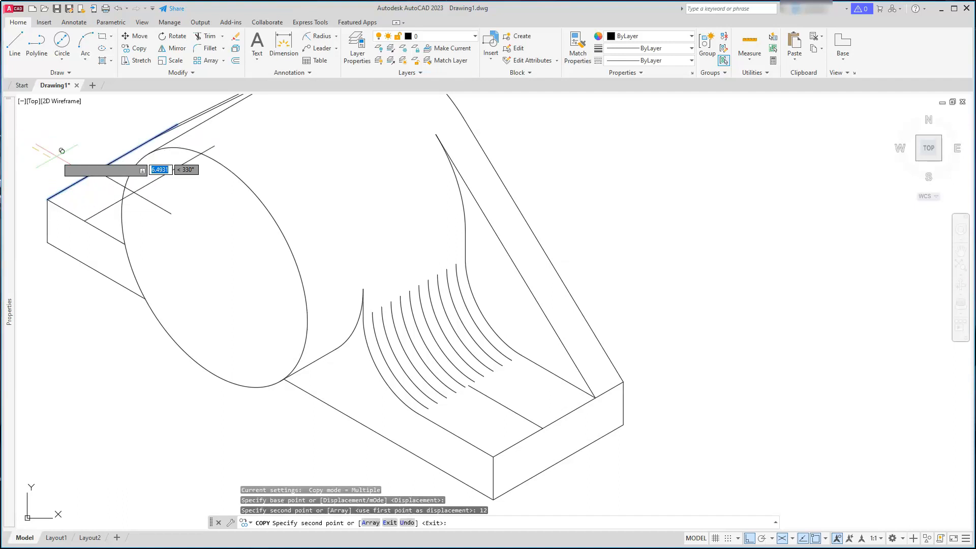
key("Escape")
key("Escape")
key("Escape")
Copy the right plate's front top edge 12 units back along the isometric axis as a second centre line
key("Return")
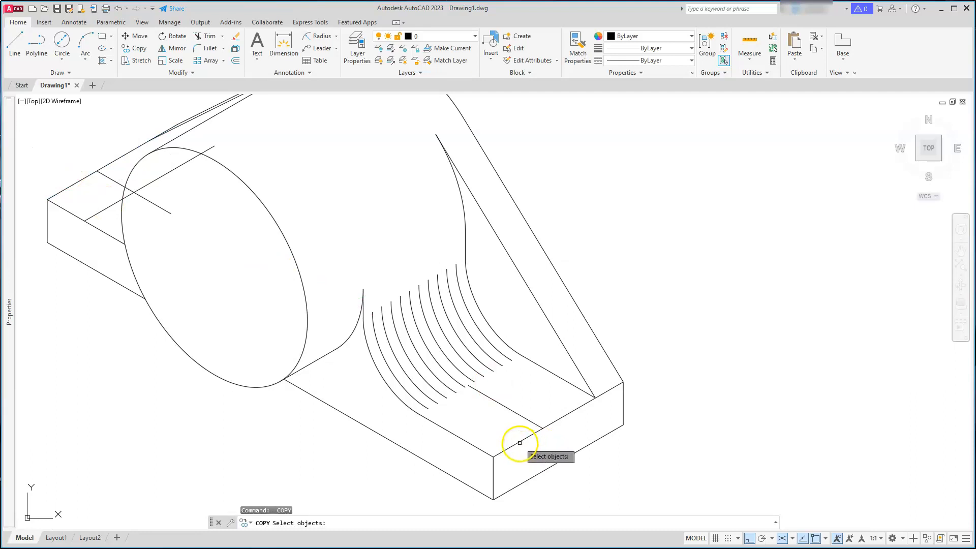
left_click(518, 443)
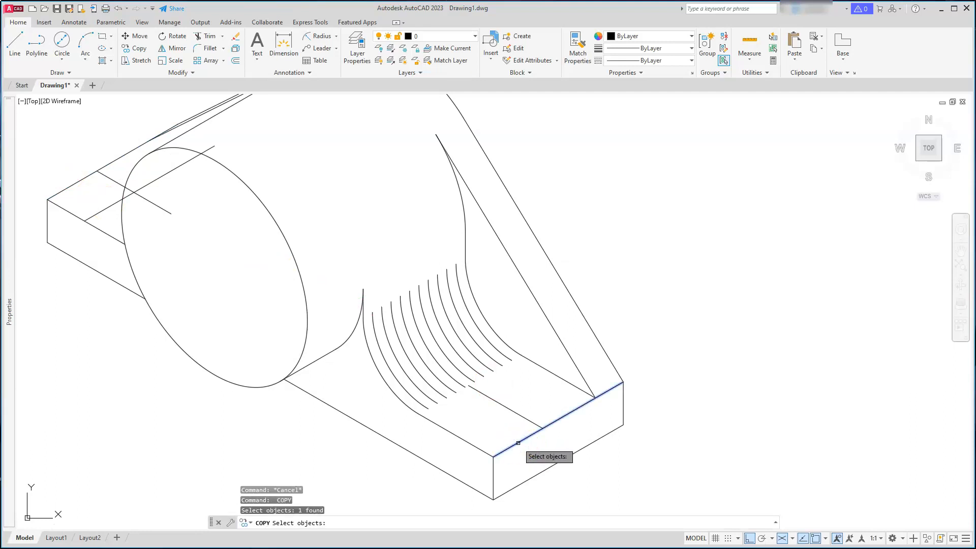
key("Return")
left_click(667, 332)
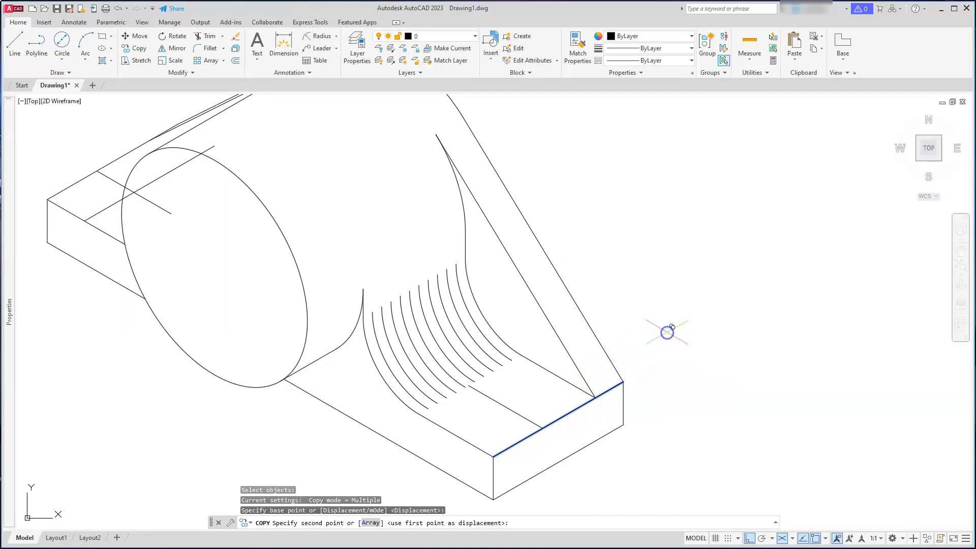
type("12")
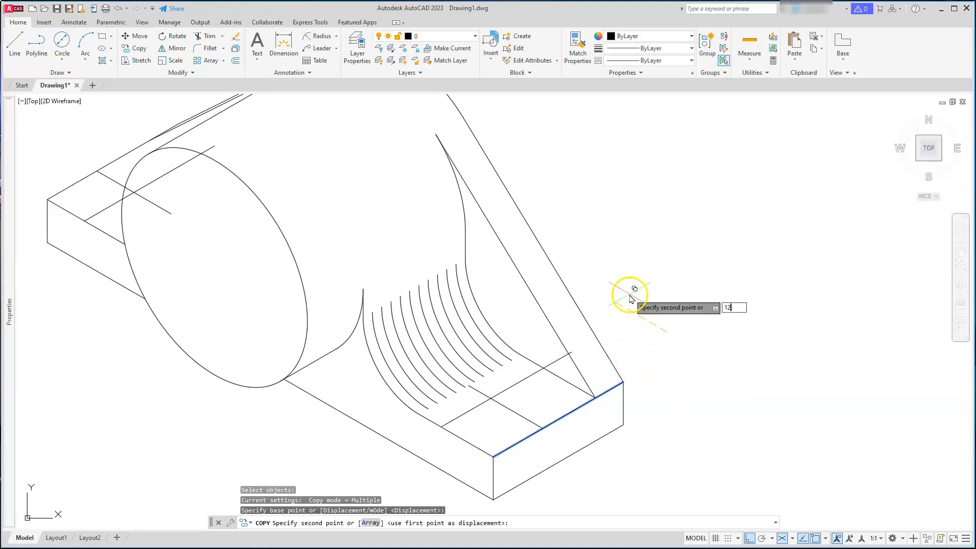
key("Return")
key("Escape")
key("Escape")
key("Escape")
key("Escape")
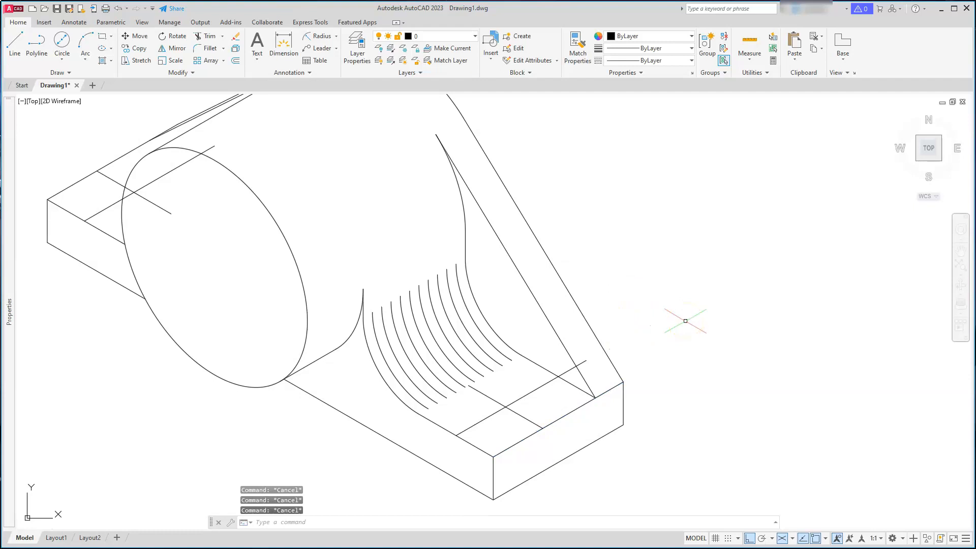
Draw an isocircle of diameter 12 centred on the intersection of the two centre lines on the right plate
type("RE")
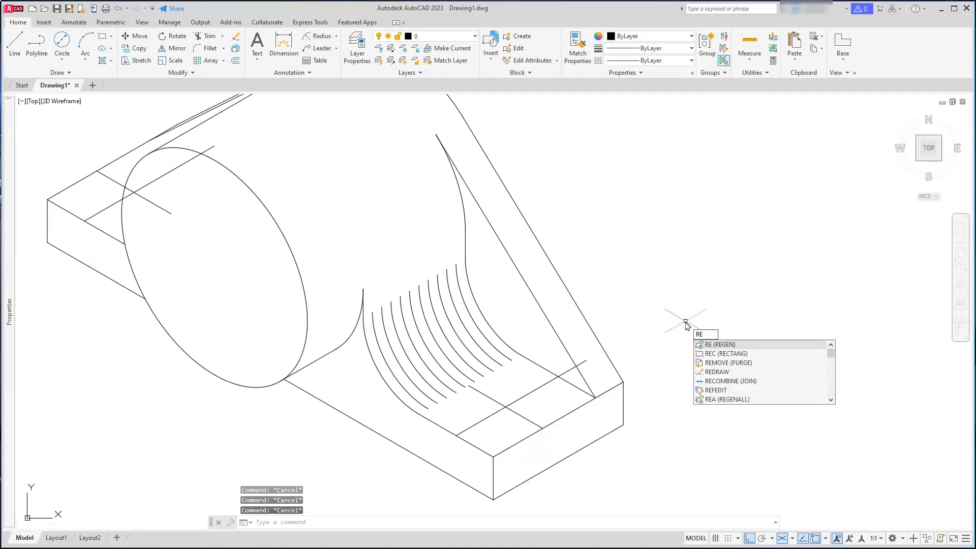
key("Escape")
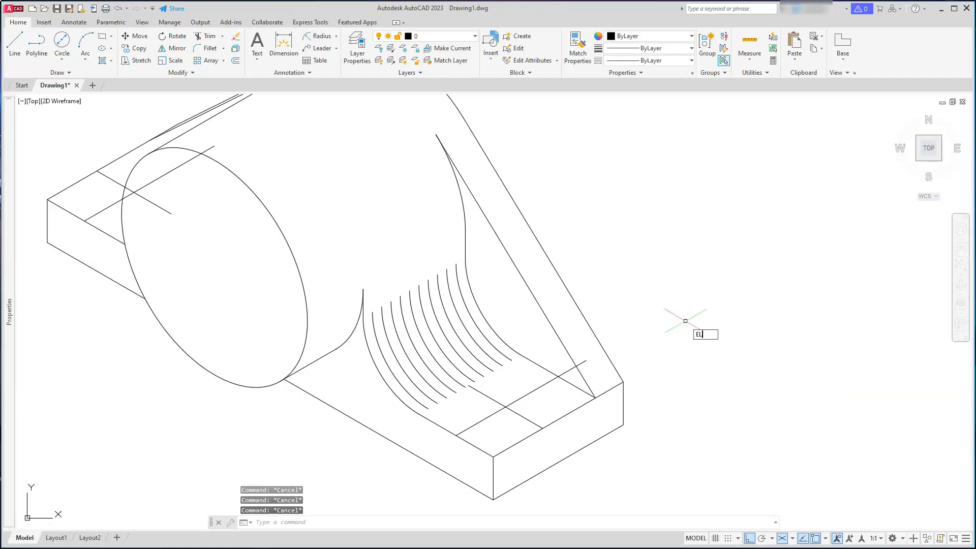
type("EL")
key("Return")
type("I")
key("Return")
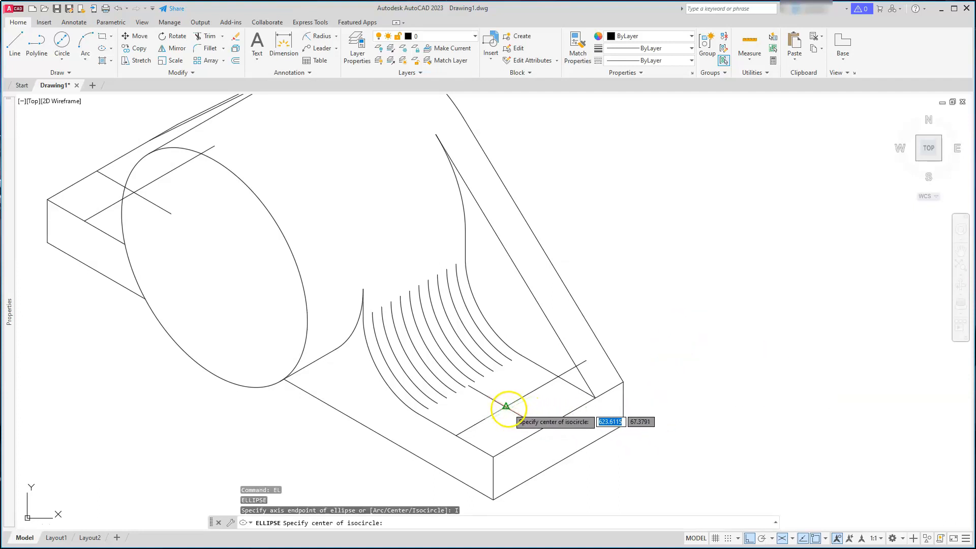
scroll(506, 407, "up", 5)
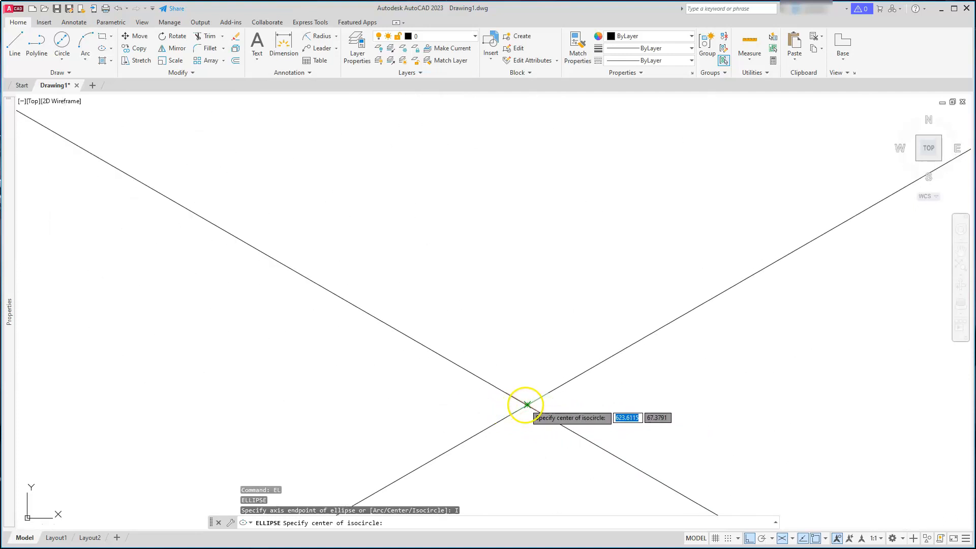
left_click(527, 405)
scroll(527, 405, "down", 4)
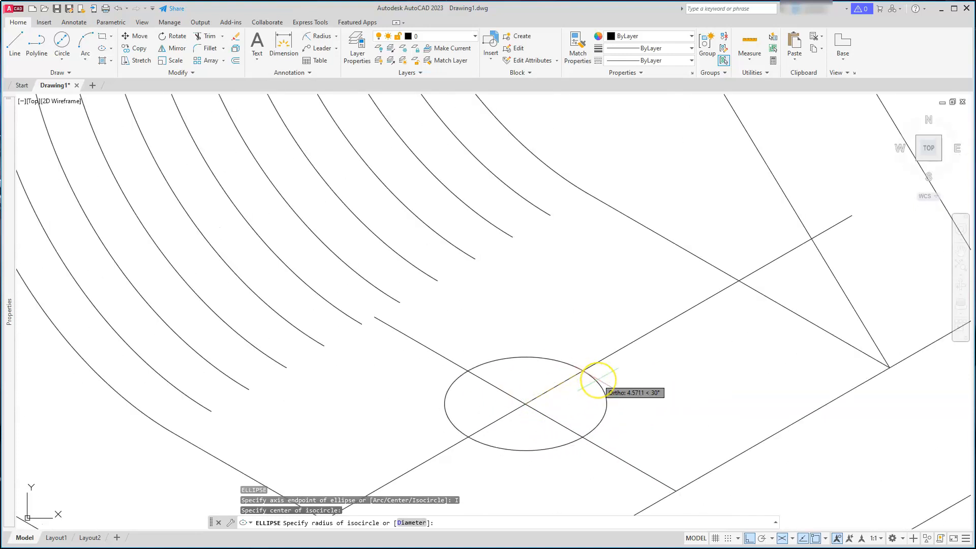
type("D")
key("Return")
type("12")
key("Return")
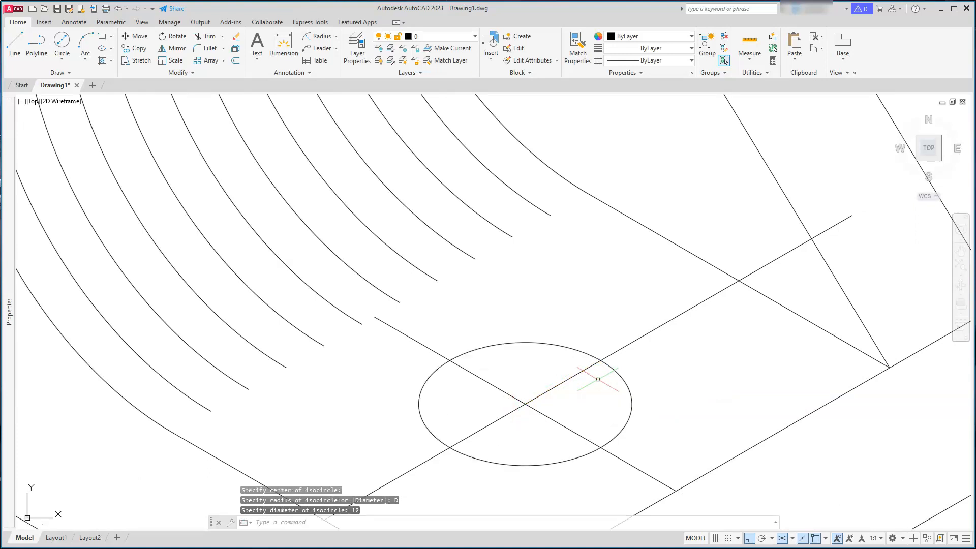
scroll(598, 379, "down", 5)
key("Escape")
key("Escape")
key("Escape")
middle_click_drag(464, 420, 562, 417)
type("CO")
key("Return")
left_click(674, 401)
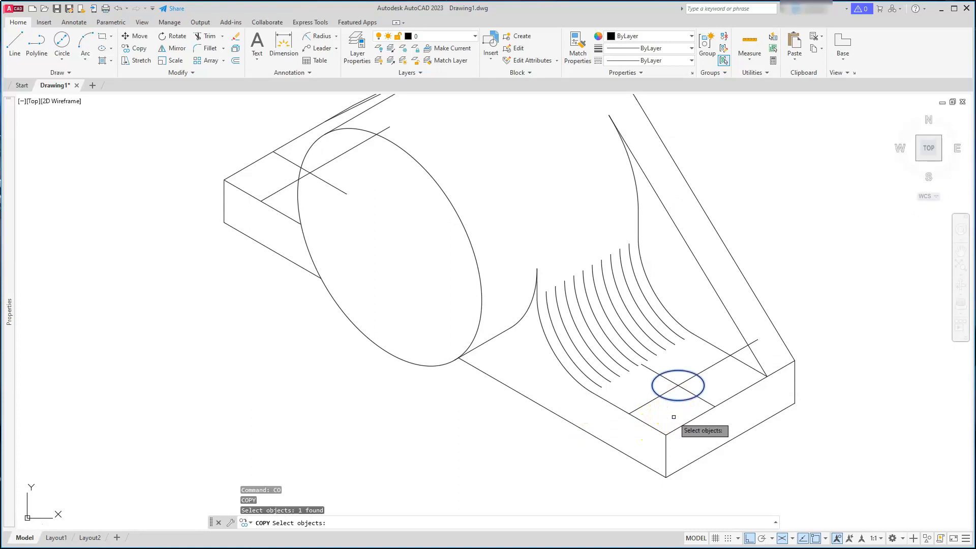
right_click(653, 410)
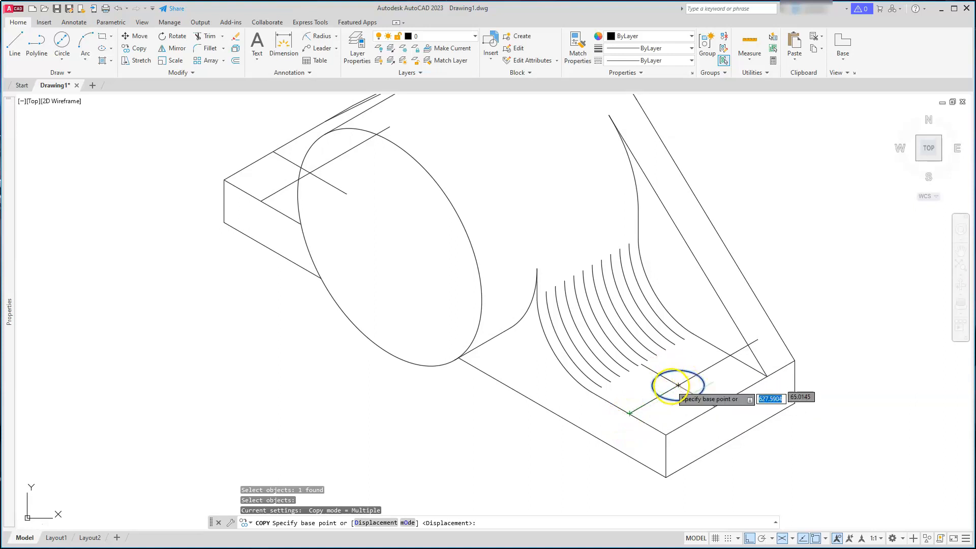
scroll(656, 376, "down", 8)
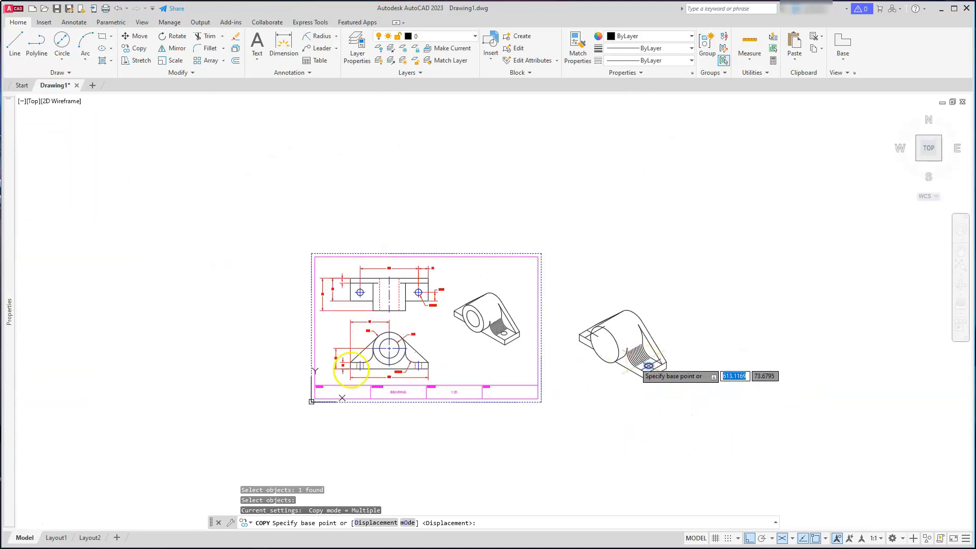
key("Escape")
key("Escape")
key("Escape")
Move the right plate's hole isocircle and its centre line 6 units along the isometric axis toward the boss
scroll(399, 285, "up", 6)
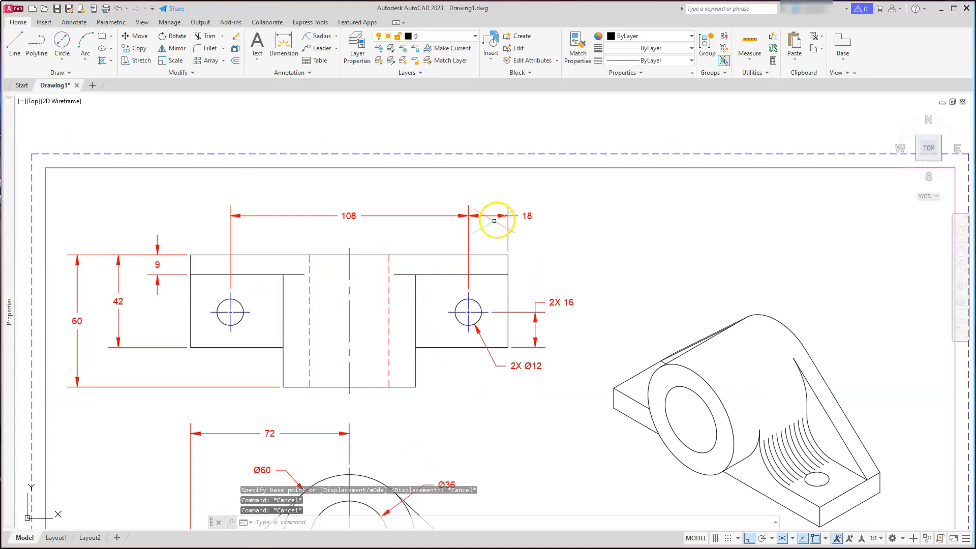
scroll(518, 213, "down", 4)
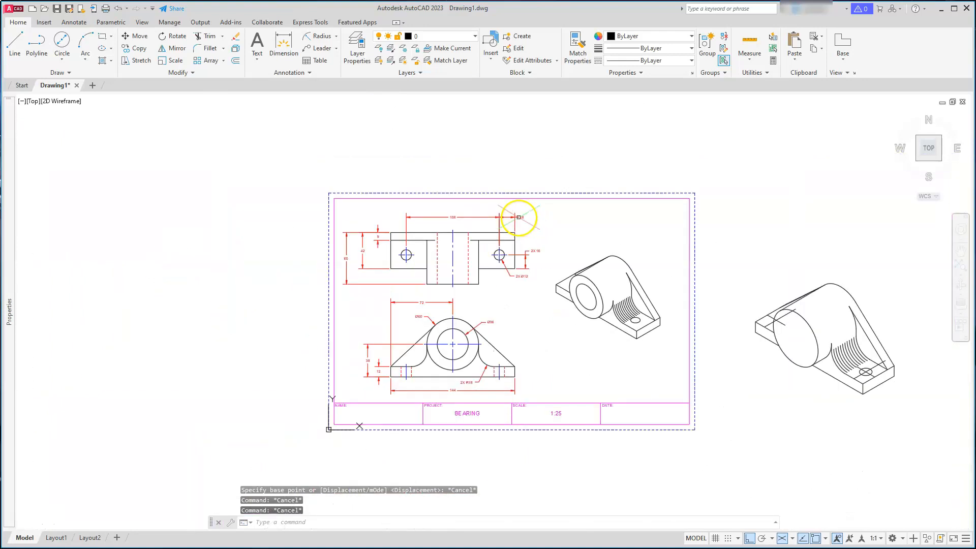
scroll(855, 377, "up", 6)
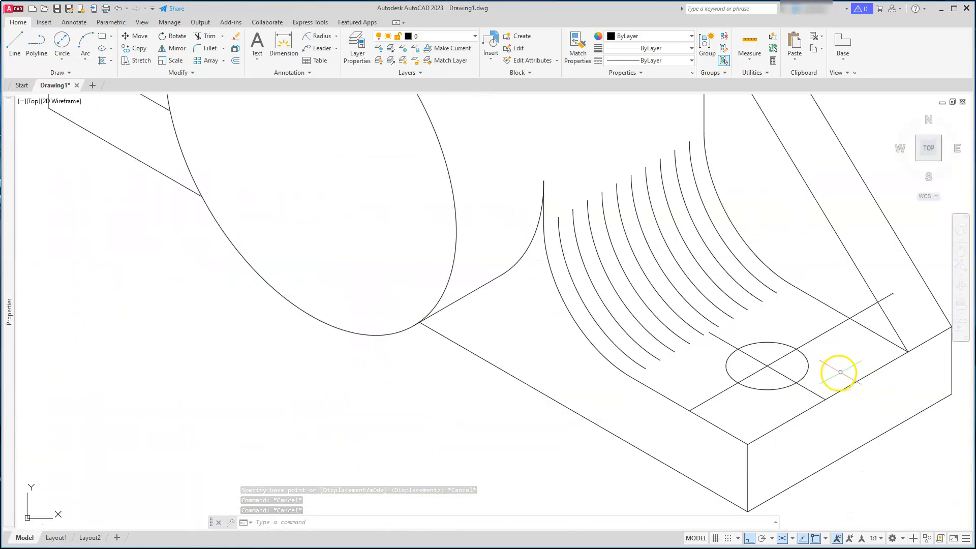
key("Escape")
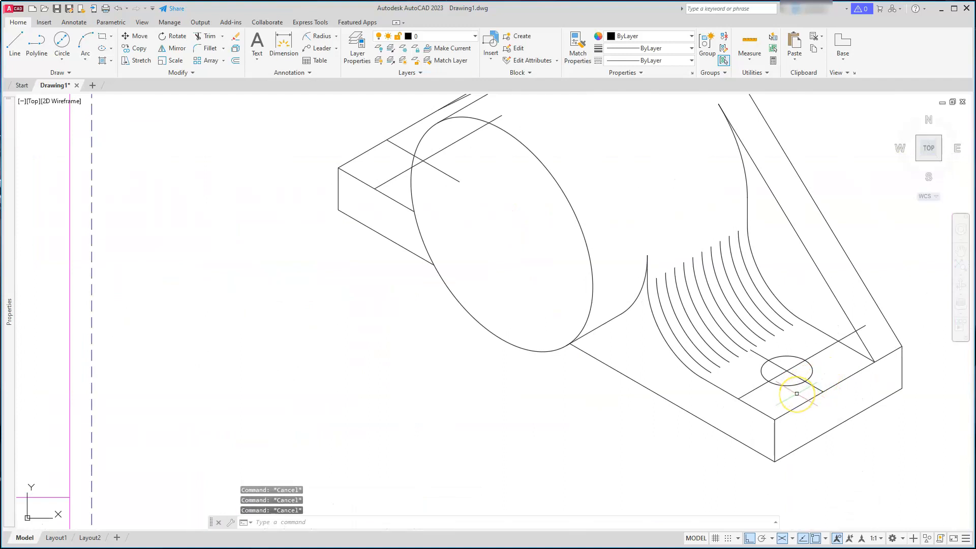
type("m")
key("Return")
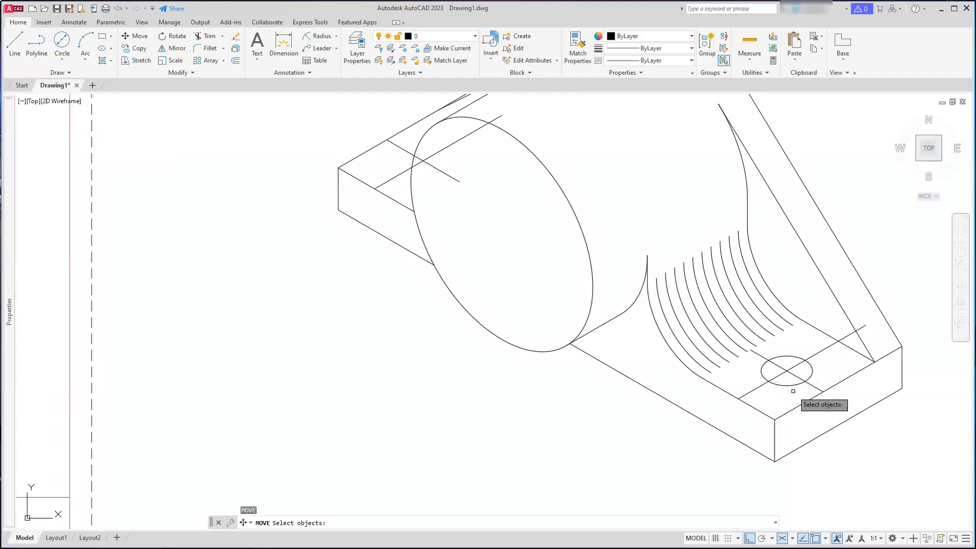
left_click(763, 388)
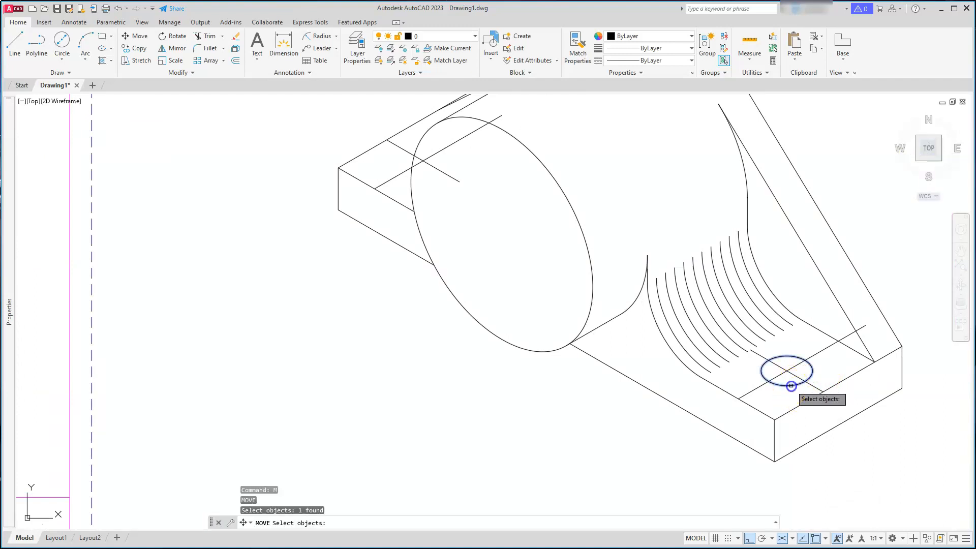
left_click(750, 391)
key("Return")
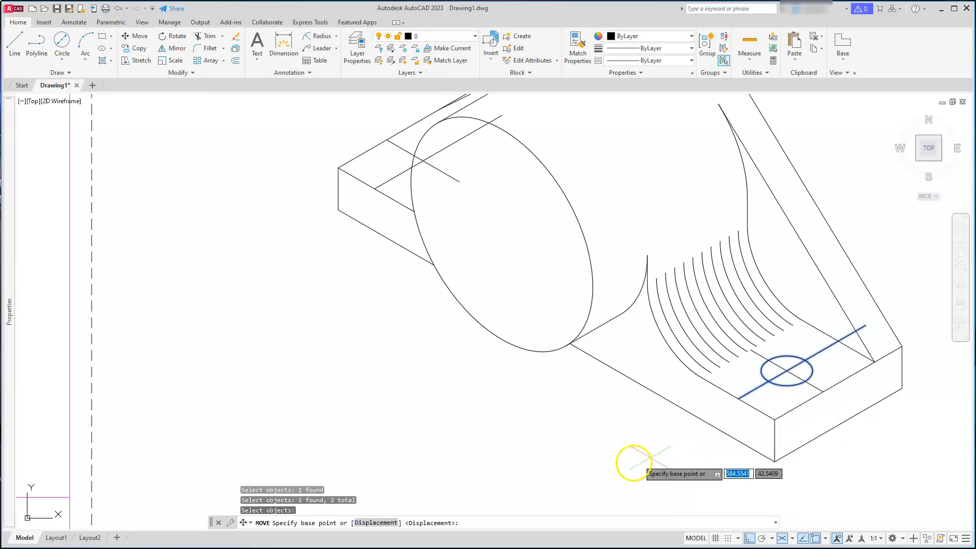
left_click(633, 463)
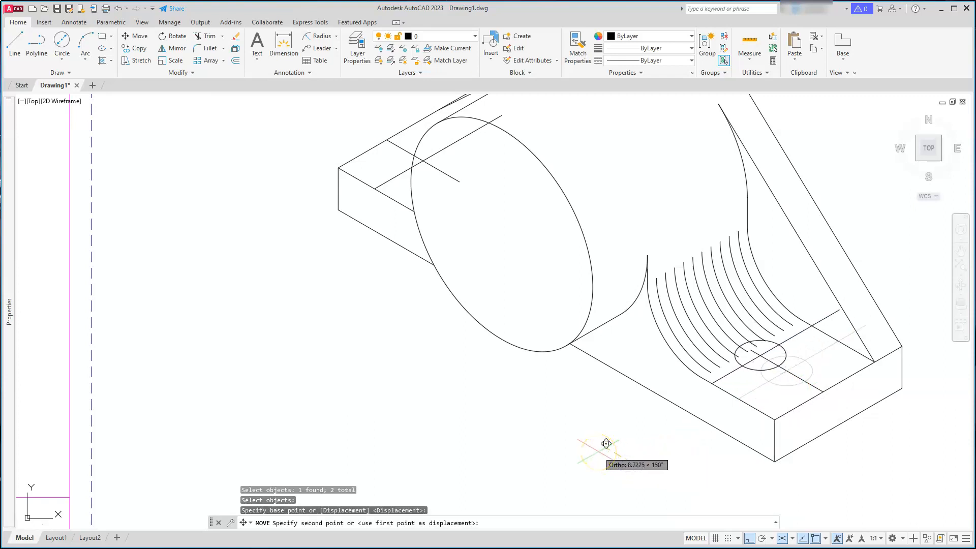
type("6")
key("Return")
key("Escape")
key("Escape")
key("Escape")
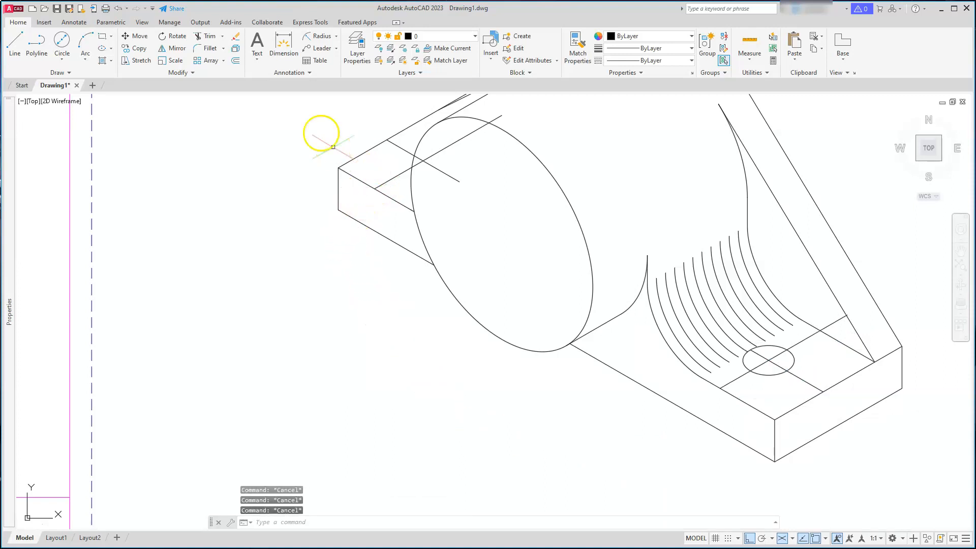
Move the centre line on the left plate 6 units along the isometric axis
left_click(140, 37)
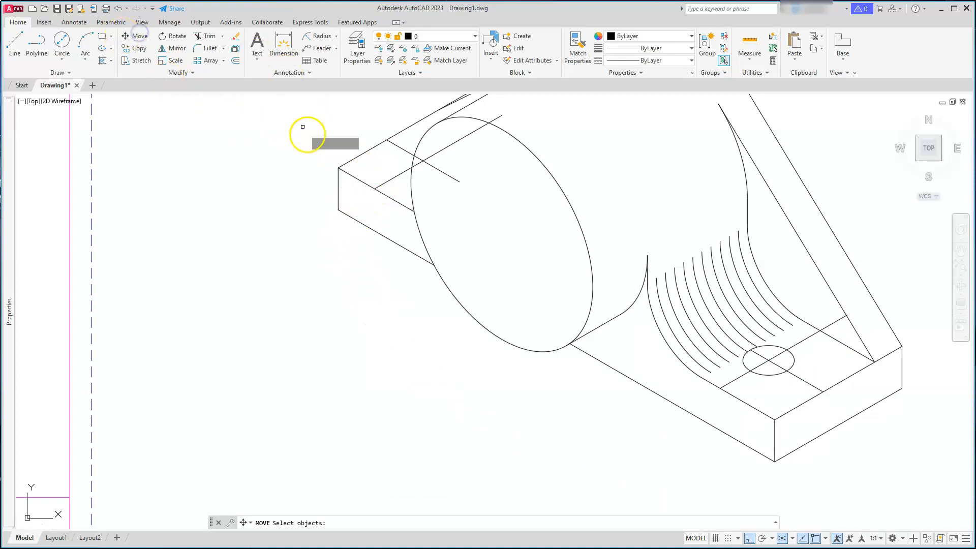
left_click(394, 177)
key("Return")
left_click(339, 273)
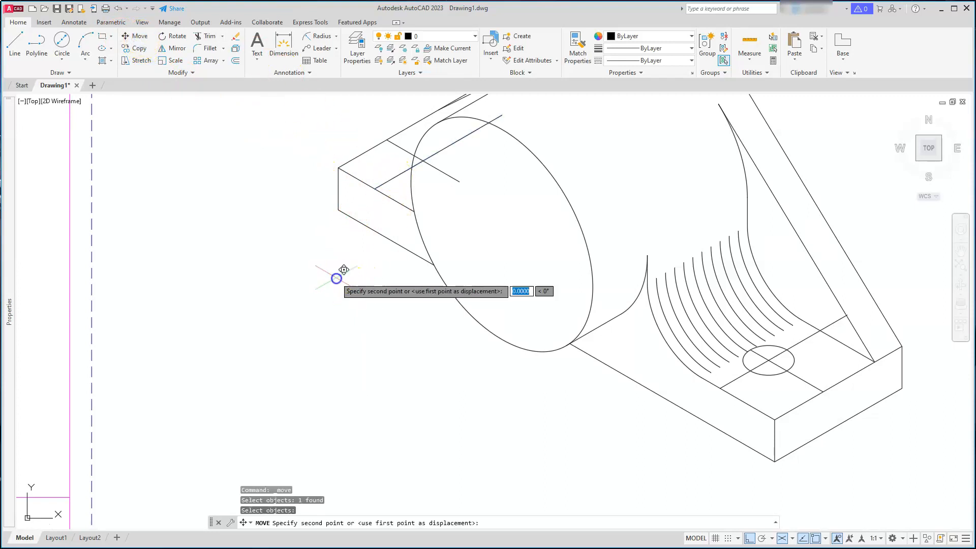
type("6")
key("Return")
key("Escape")
key("Escape")
key("Escape")
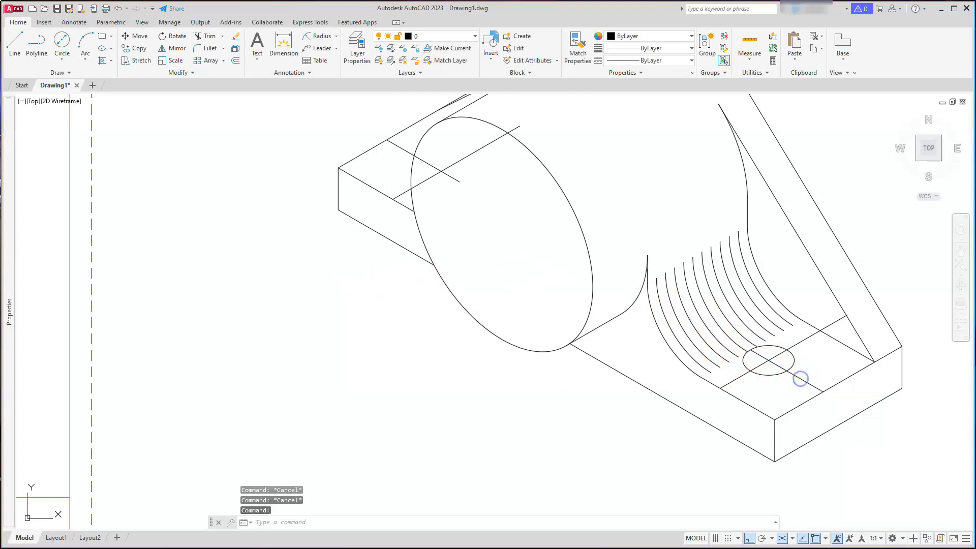
Copy the right plate's hole isocircle onto the left plate at its centre-line intersection
left_click(139, 48)
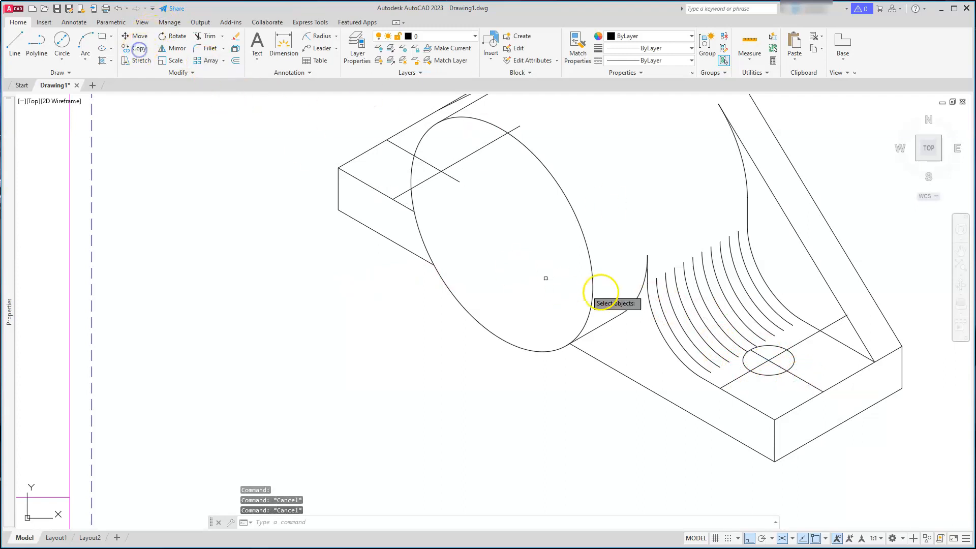
left_click(775, 375)
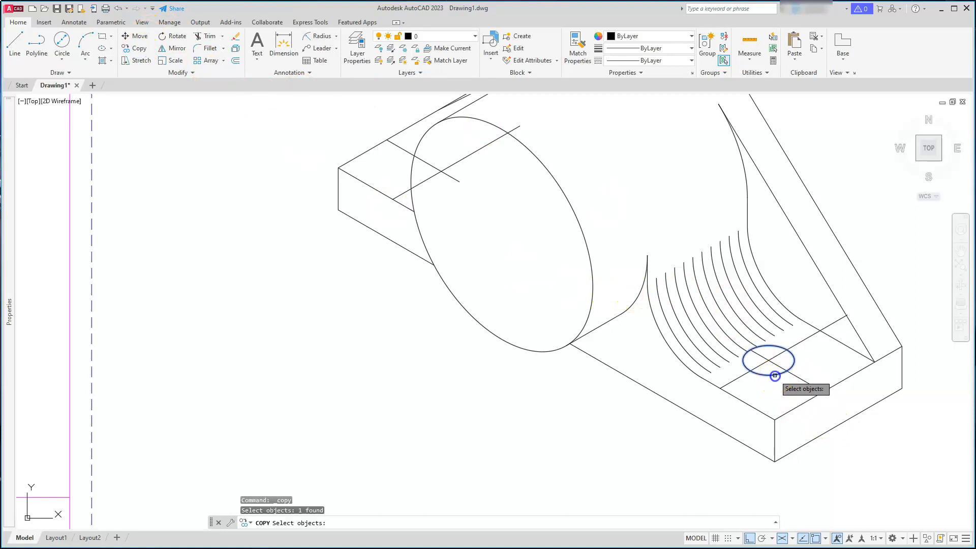
key("Return")
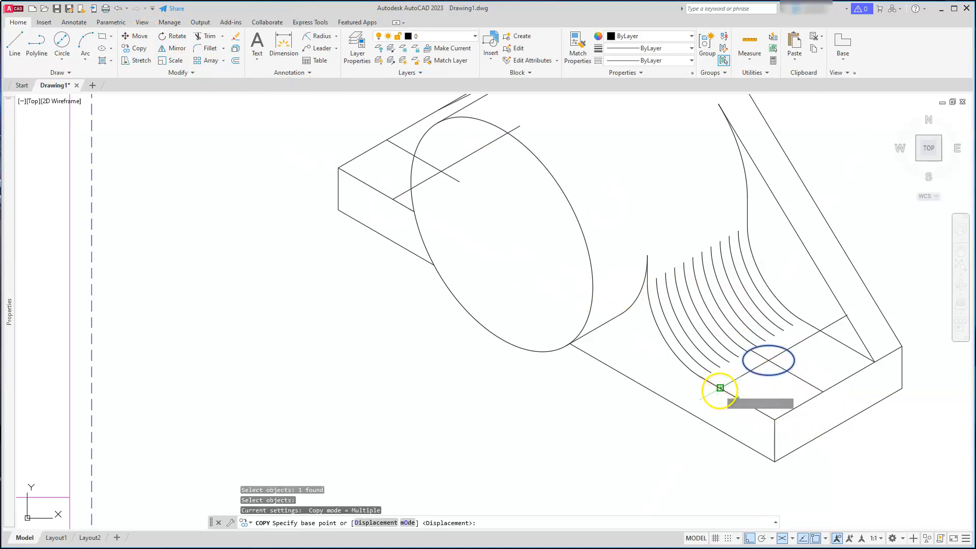
left_click(720, 388)
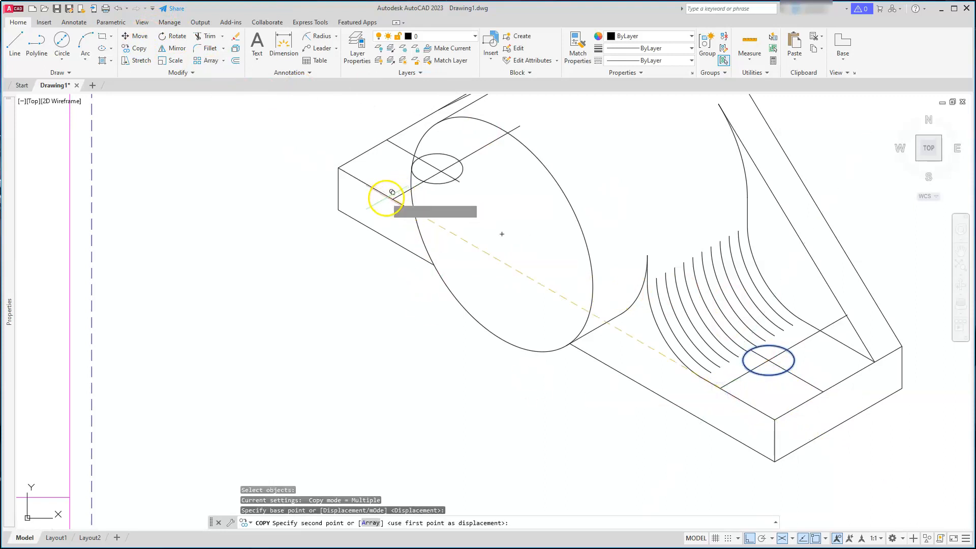
left_click(391, 200)
key("Escape")
key("Escape")
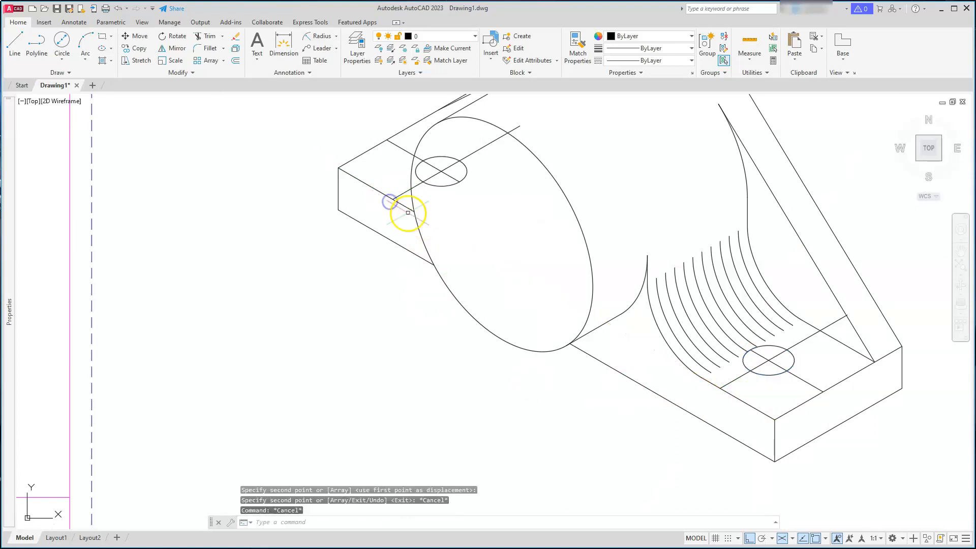
key("Escape")
key("Escape")
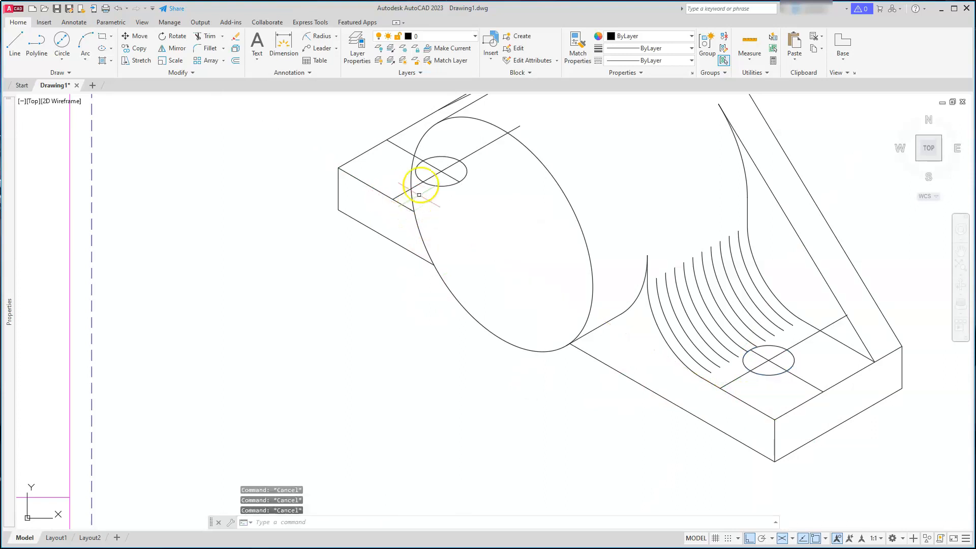
Erase the left plate's hole isocircle together with its two centre lines
left_click(457, 137)
left_click(433, 192)
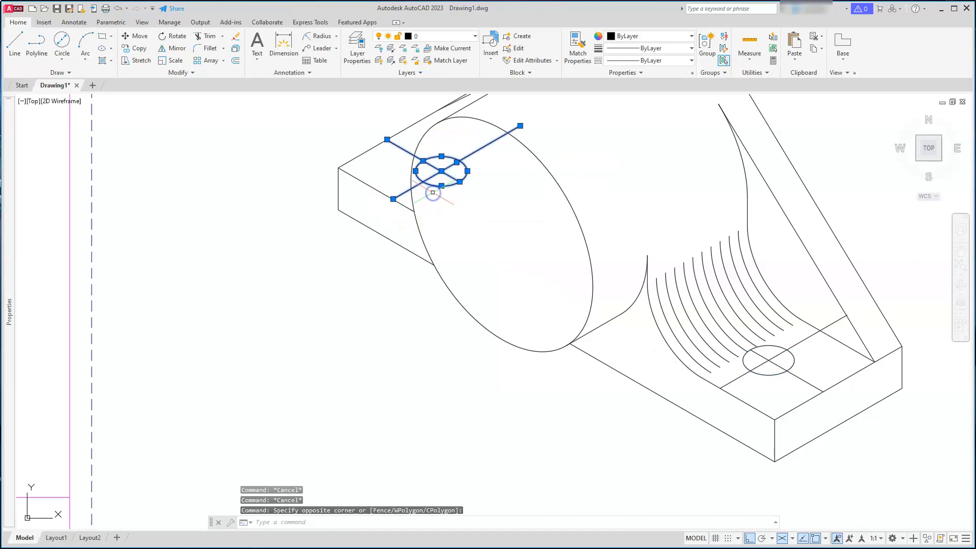
key("Delete")
Erase the two centre lines crossing the right plate's hole
left_click(777, 362)
left_click(763, 367)
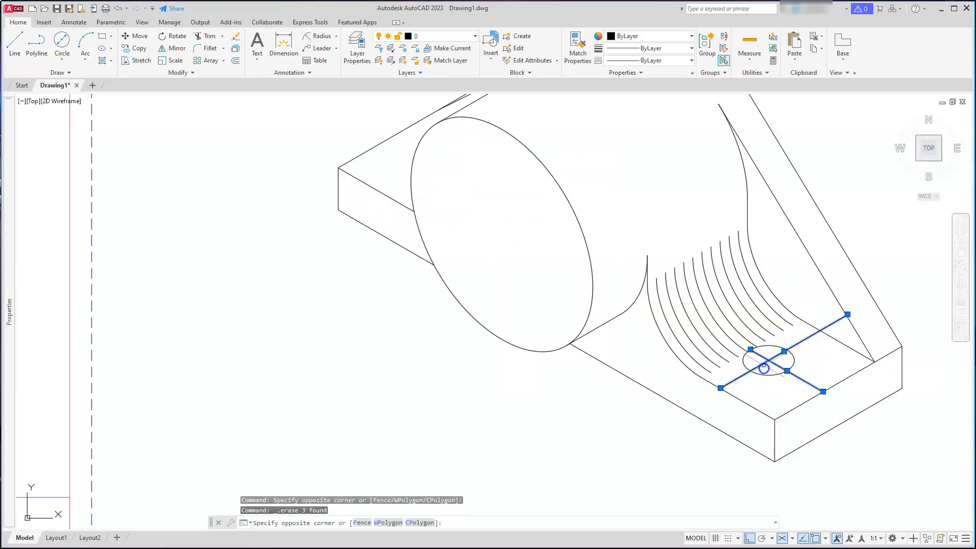
key("Delete")
Draw a short line from the left plate's back top edge down to the boss outline
scroll(762, 365, "down", 2)
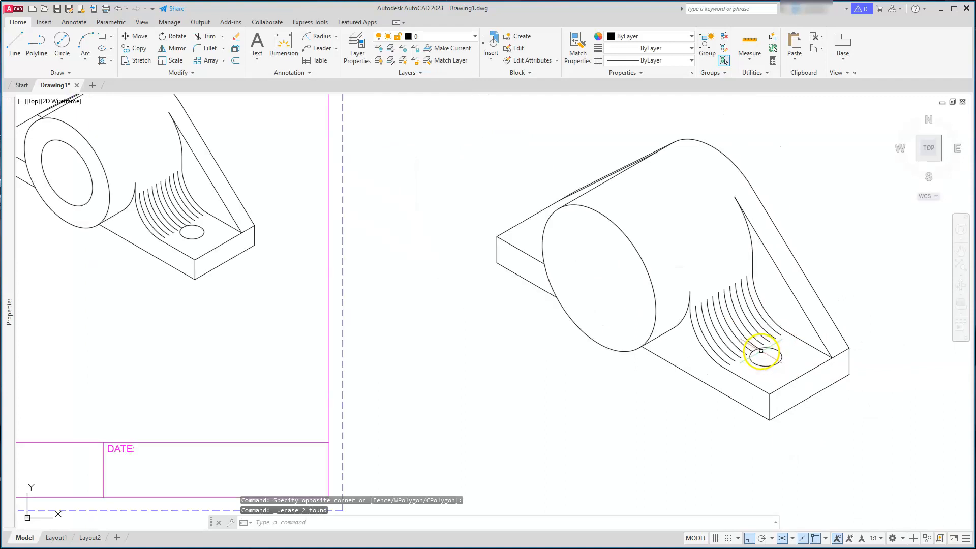
mouse_move(629, 355)
middle_mouse_down()
mouse_move(627, 363)
mouse_move(681, 376)
mouse_move(688, 429)
middle_mouse_up()
scroll(660, 260, "up", 4)
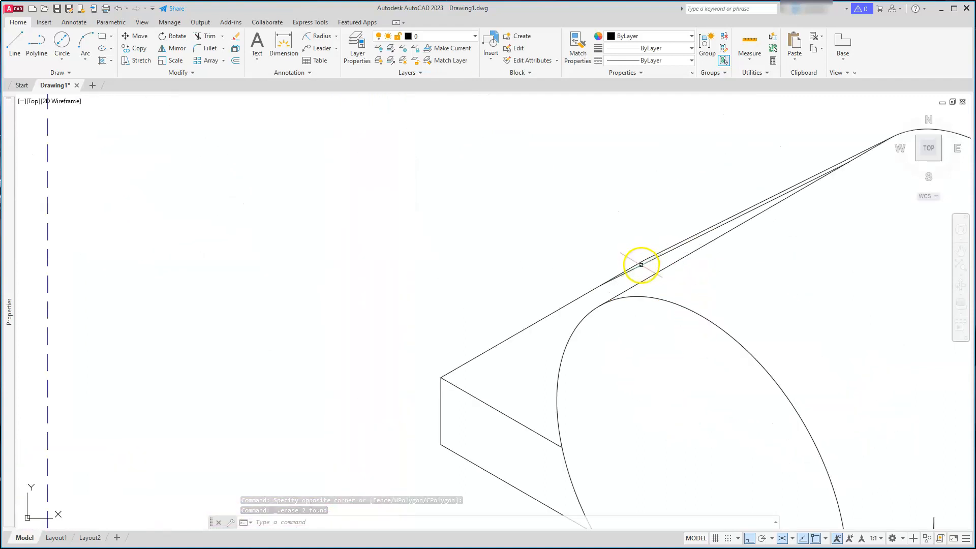
scroll(639, 269, "down", 2)
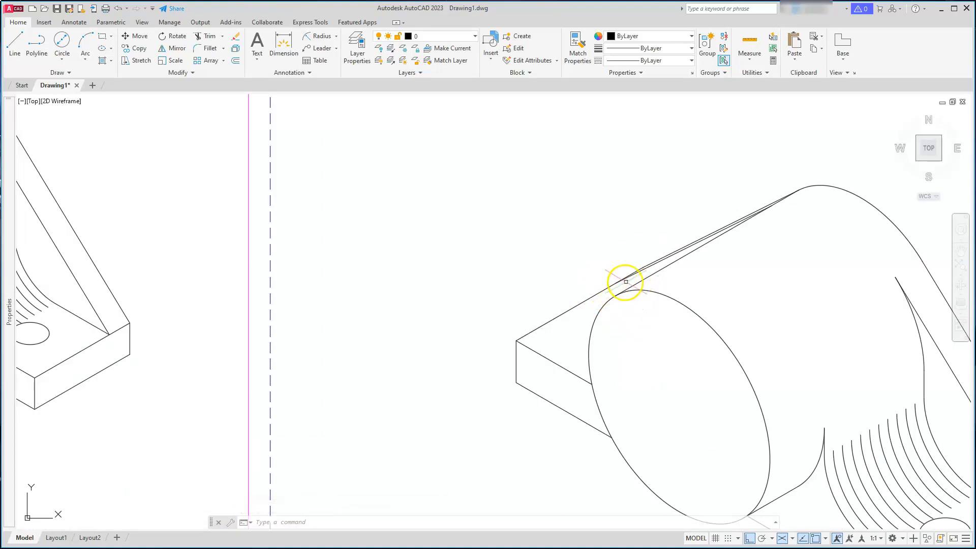
scroll(633, 290, "up", 3)
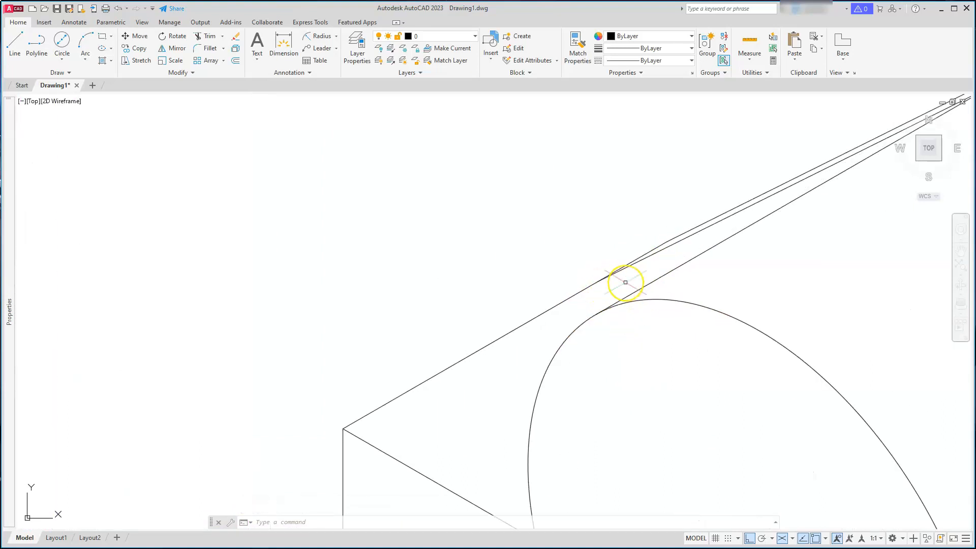
key("Escape")
key("Escape")
key("Escape")
key("Return")
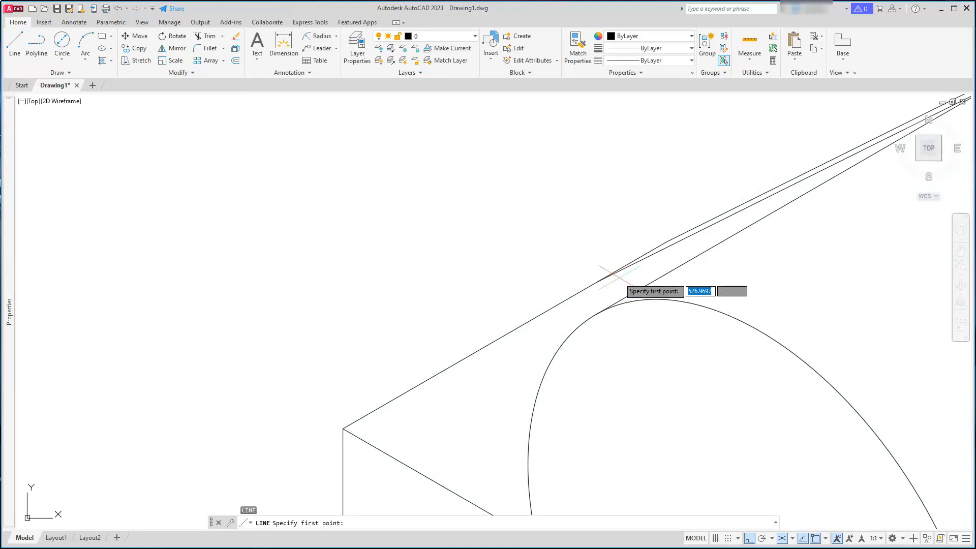
left_click(600, 280)
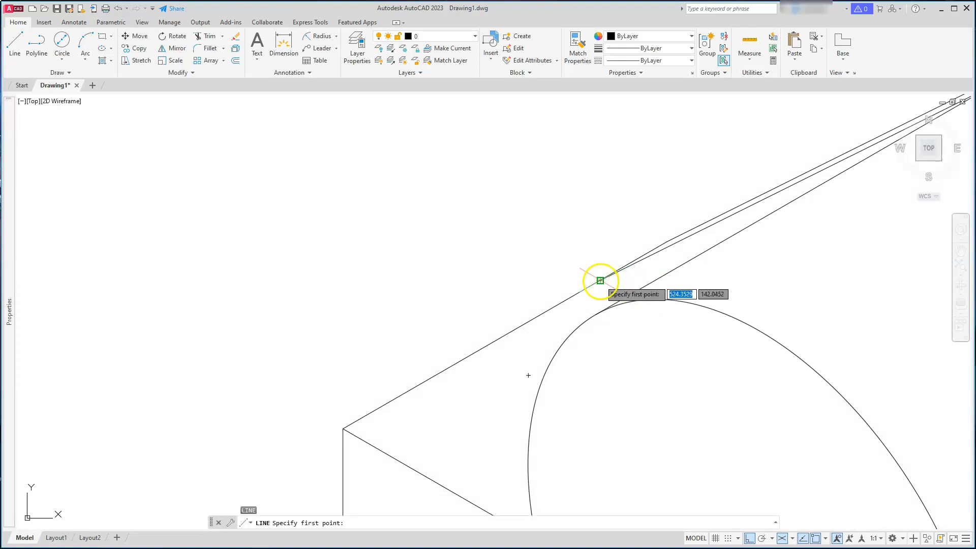
left_click(680, 286)
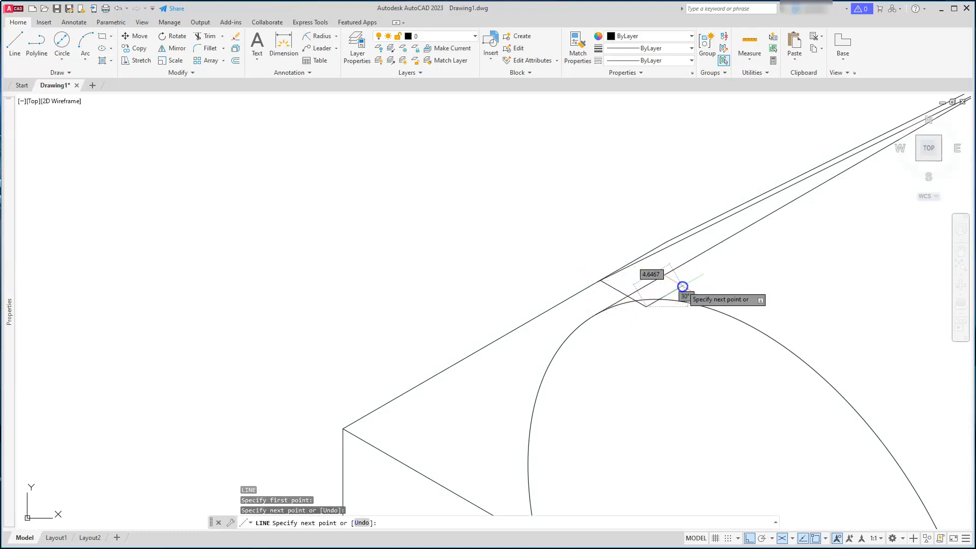
key("Escape")
key("Escape")
key("Escape")
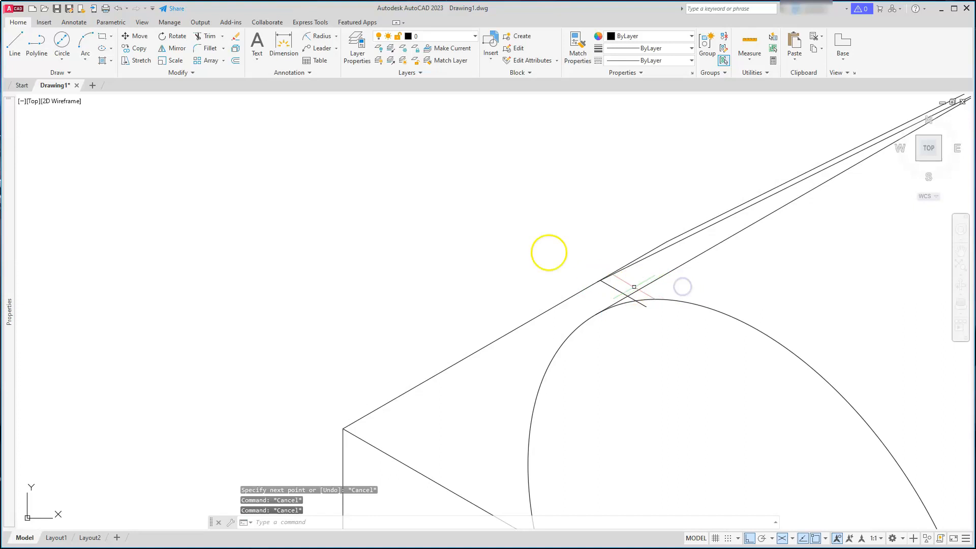
Trim the overhanging part of the new line beyond the boss arc
left_click(209, 37)
scroll(590, 259, "up", 4)
left_click(722, 377)
left_click(705, 365)
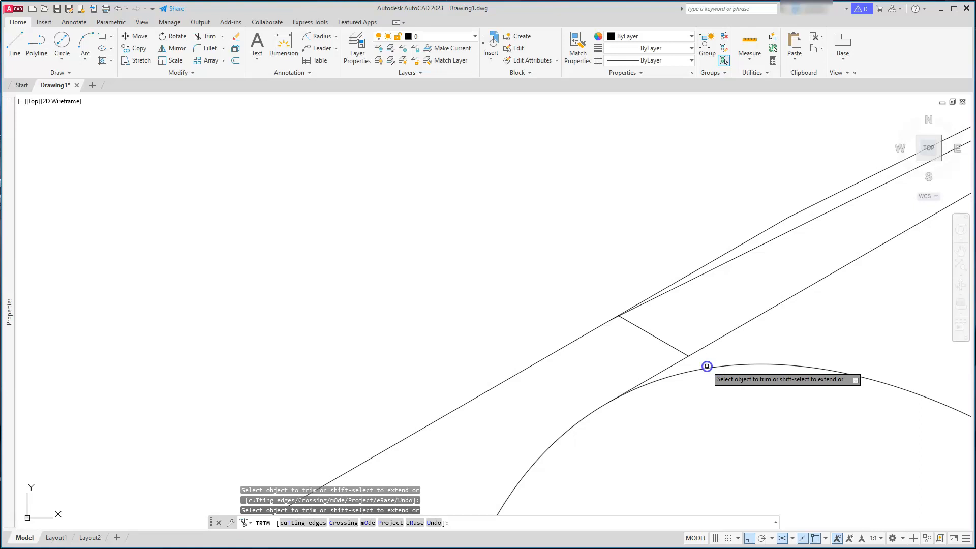
scroll(706, 366, "down", 6)
key("Escape")
key("Escape")
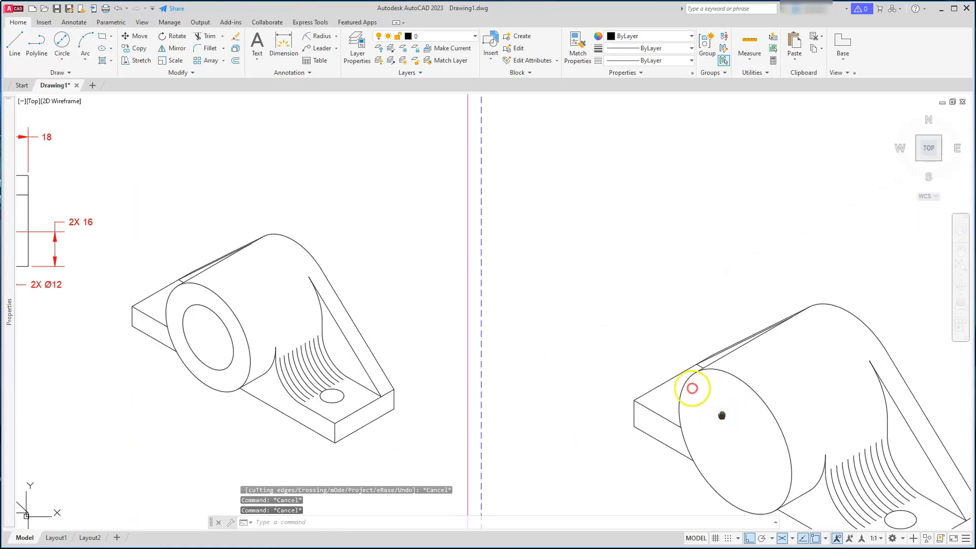
Draw an isocircle of diameter 36 centred on the boss's front face for the bore, in the left isoplane
middle_click_drag(722, 415, 629, 316)
scroll(637, 340, "up", 3)
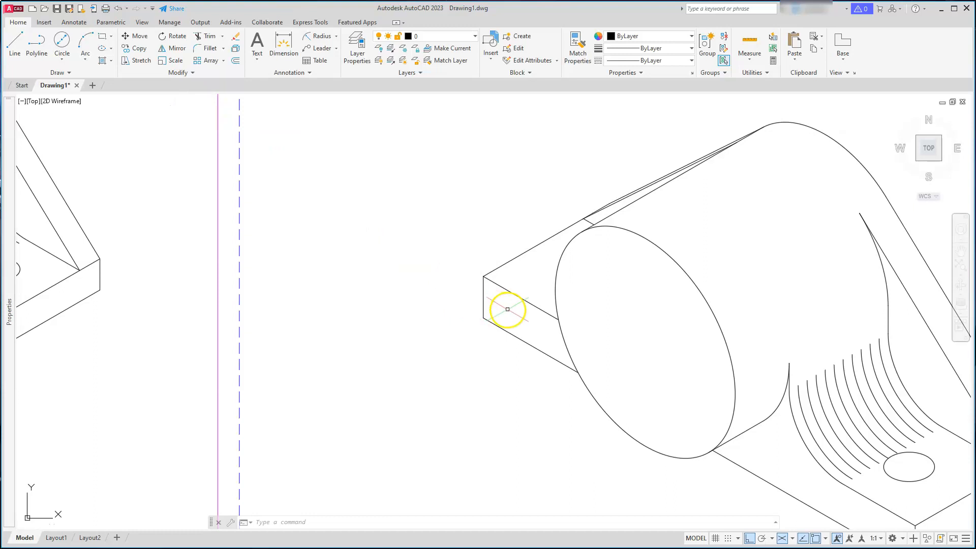
key("F5")
key("F5")
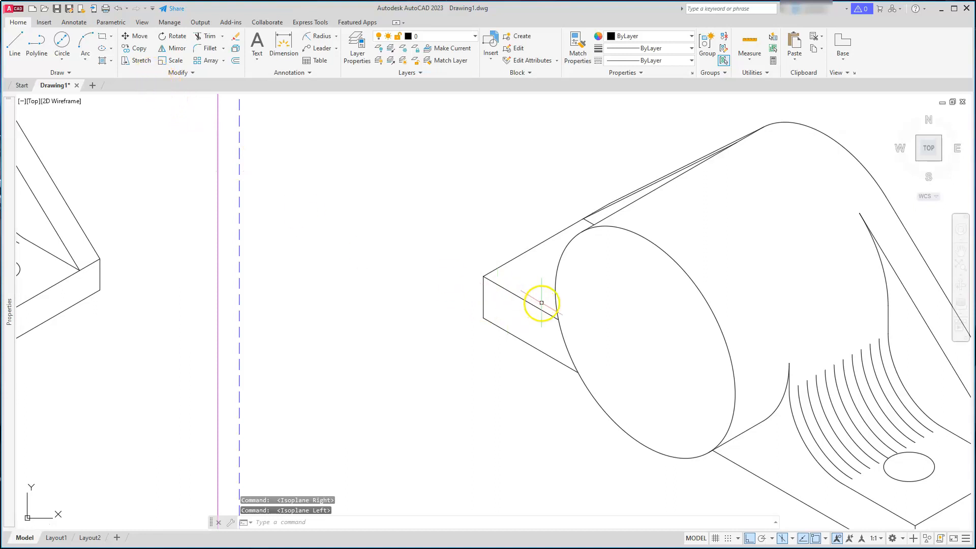
type("el")
key("Return")
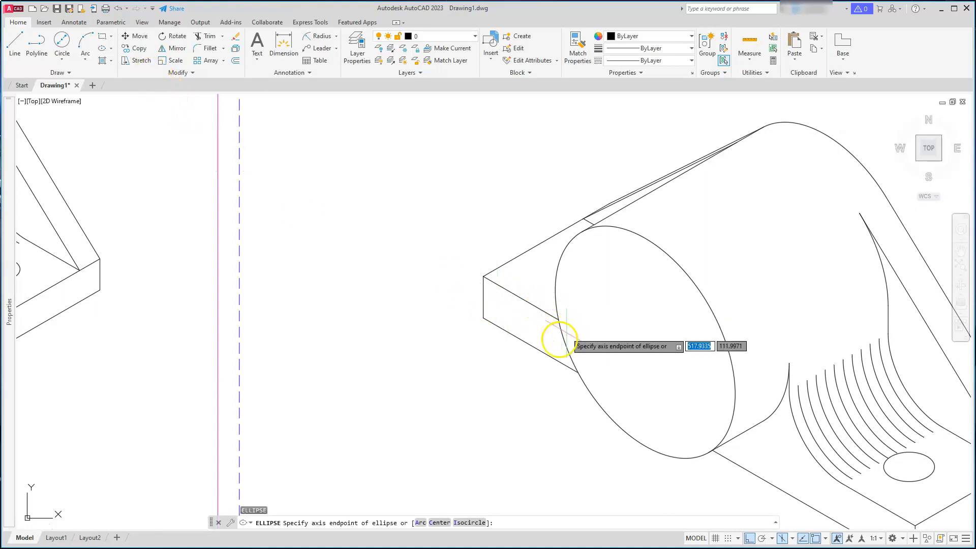
type("I")
key("Return")
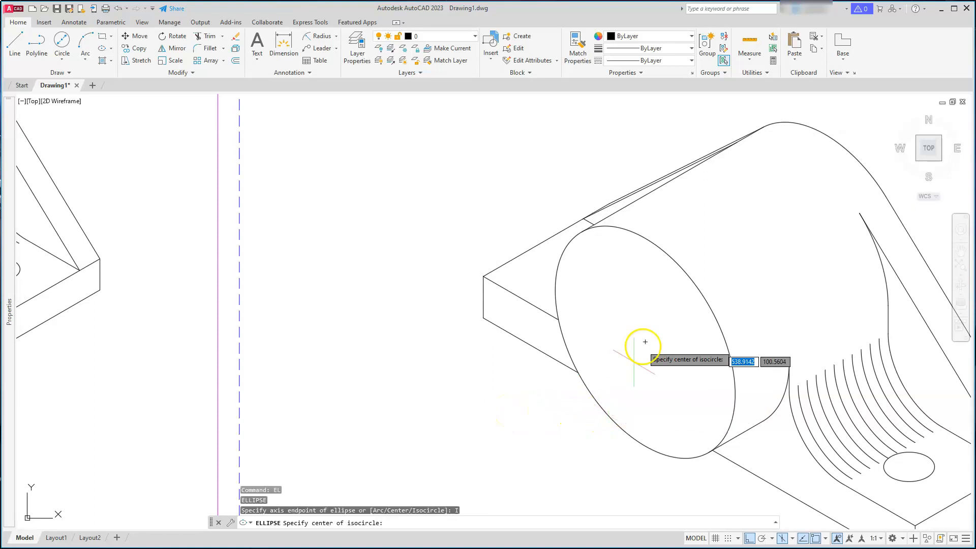
left_click(645, 342)
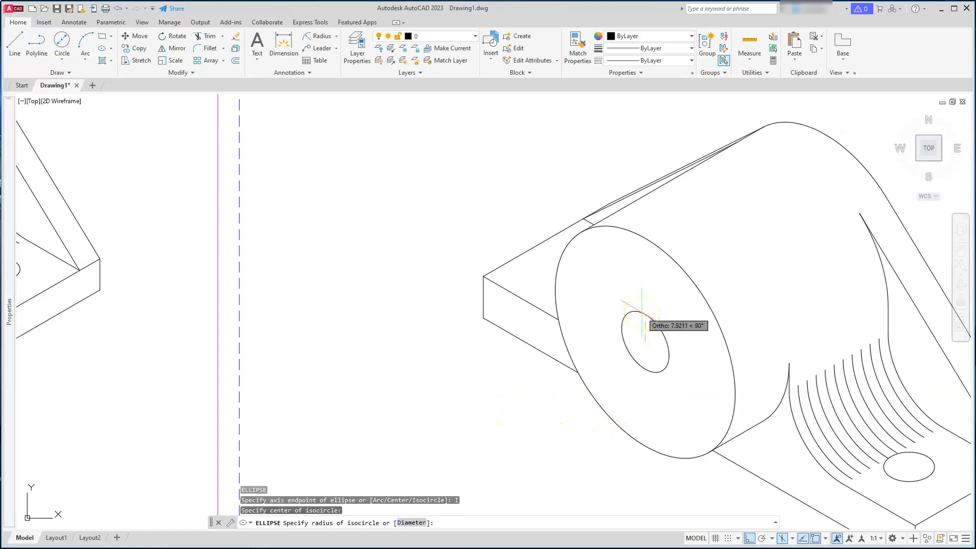
type("D")
key("Return")
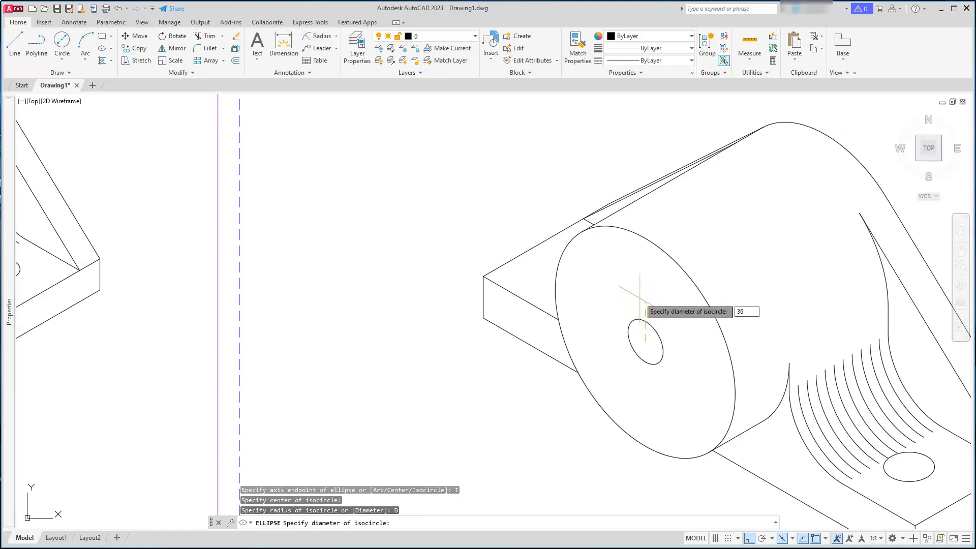
type("36")
key("Return")
scroll(640, 298, "down", 4)
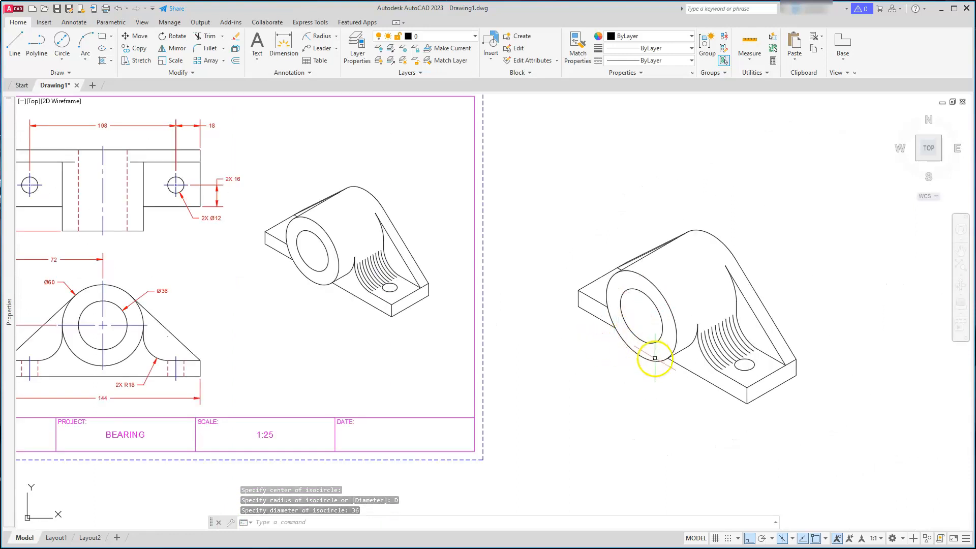
key("Escape")
key("Escape")
left_click(373, 186)
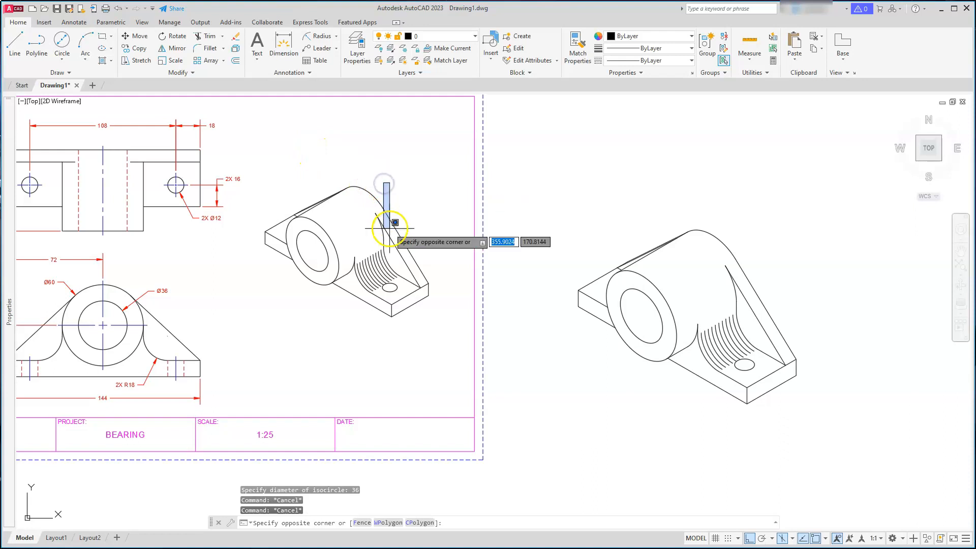
key("Escape")
key("Escape")
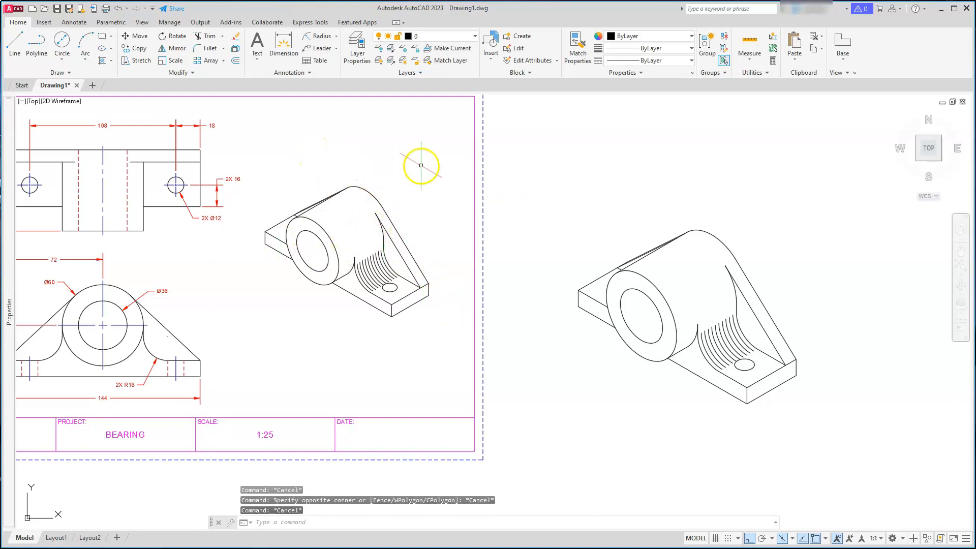
Delete the reference isometric view inside the title-block sheet
left_click(441, 163)
left_click(254, 333)
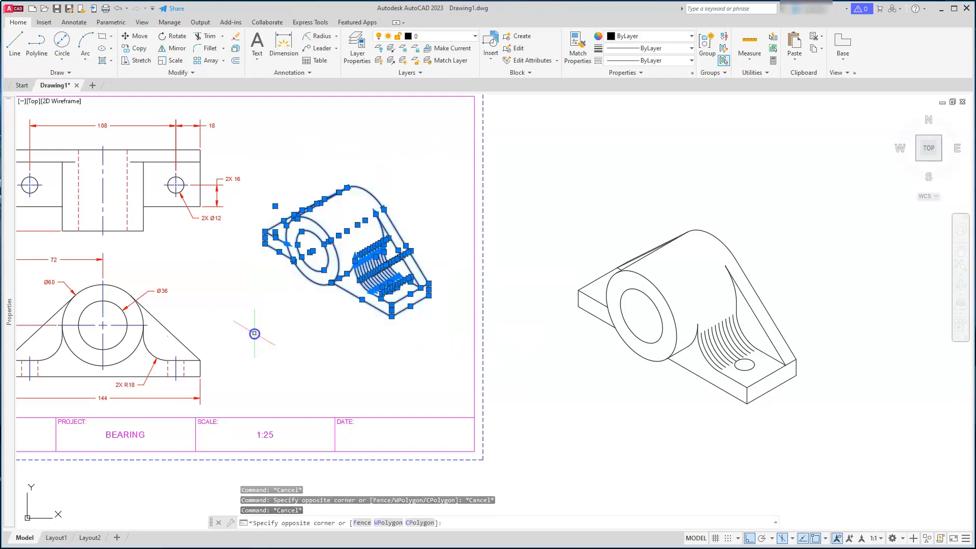
key("Delete")
key("Escape")
key("Escape")
key("Escape")
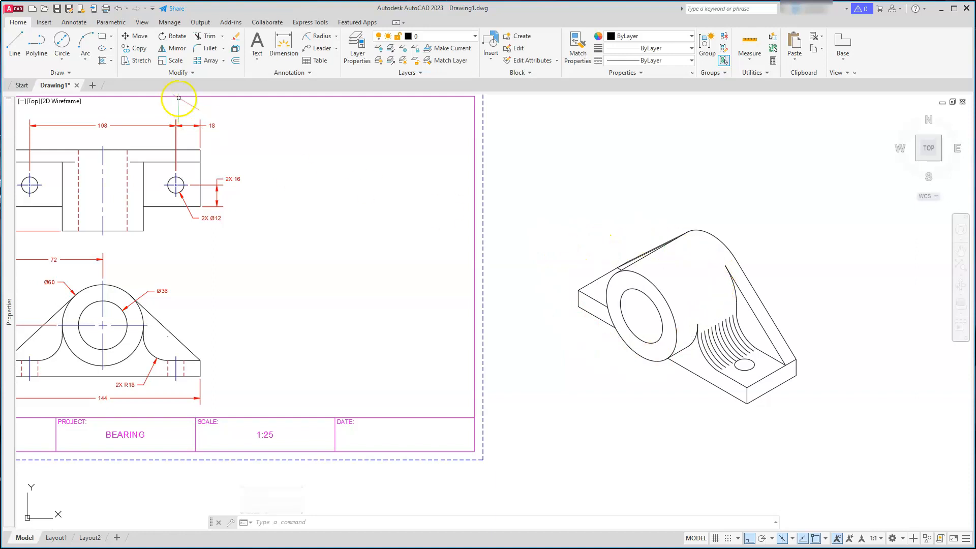
Scale the whole isometric bearing drawing by a factor of 0.625
left_click(163, 61)
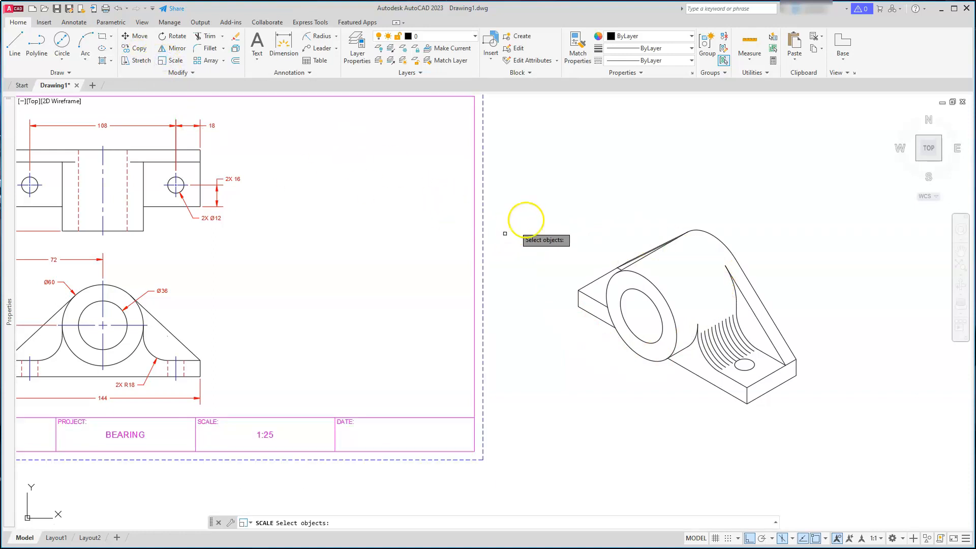
left_click(527, 166)
left_click(819, 436)
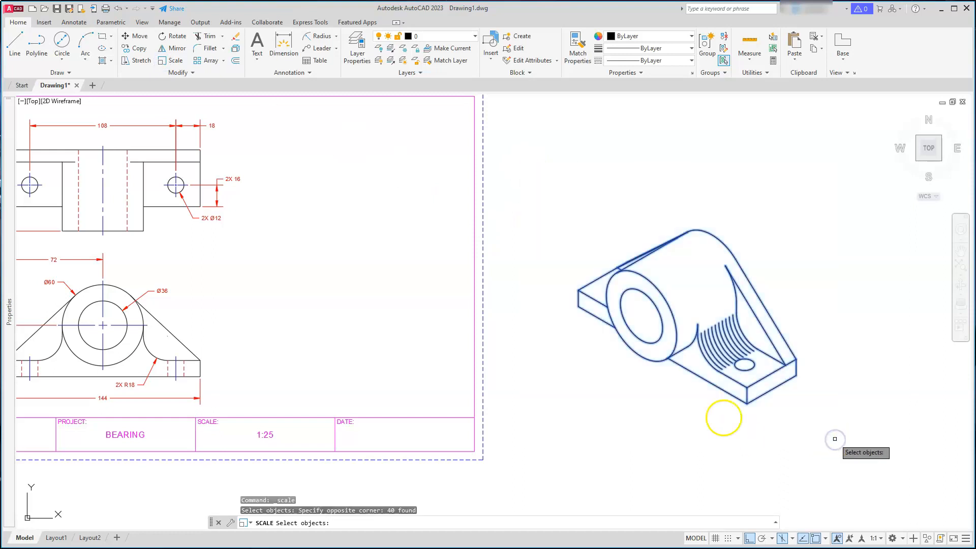
key("Return")
left_click(690, 299)
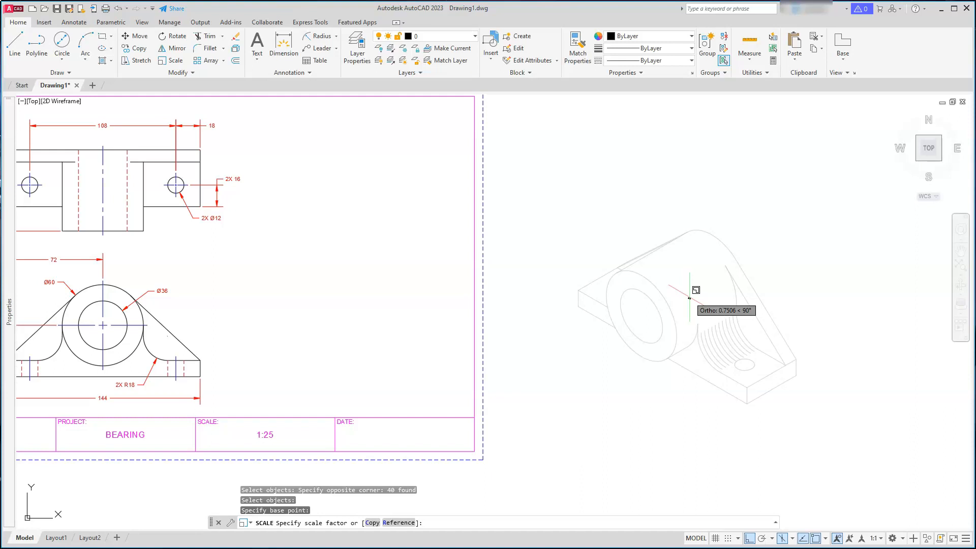
type(".62")
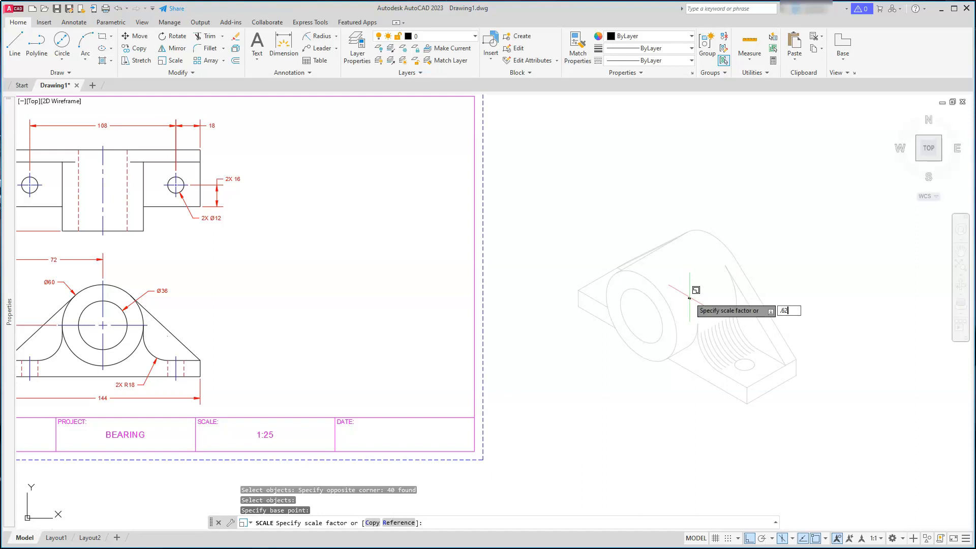
key("Return")
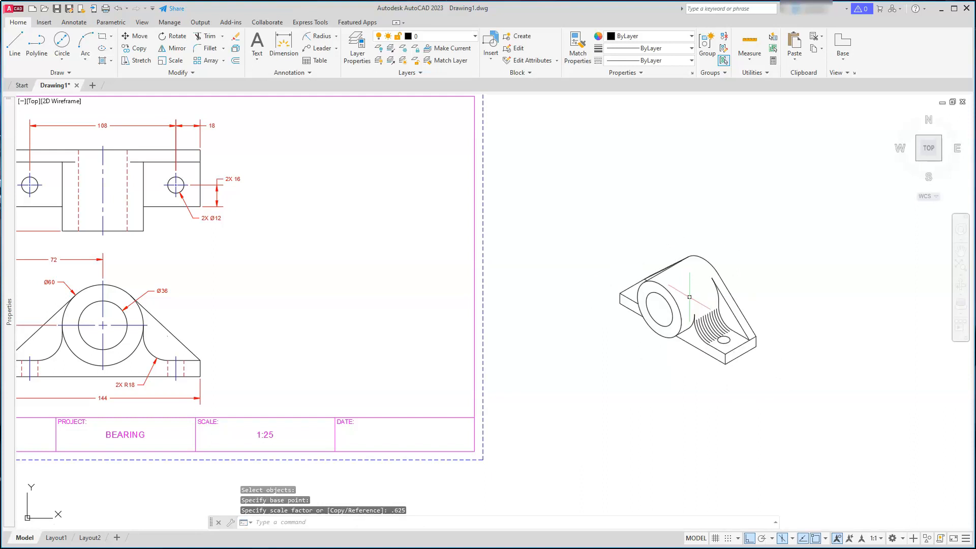
key("Escape")
key("Escape")
Move the scaled isometric bearing into the sheet beside the orthographic views
type("M")
key("Return")
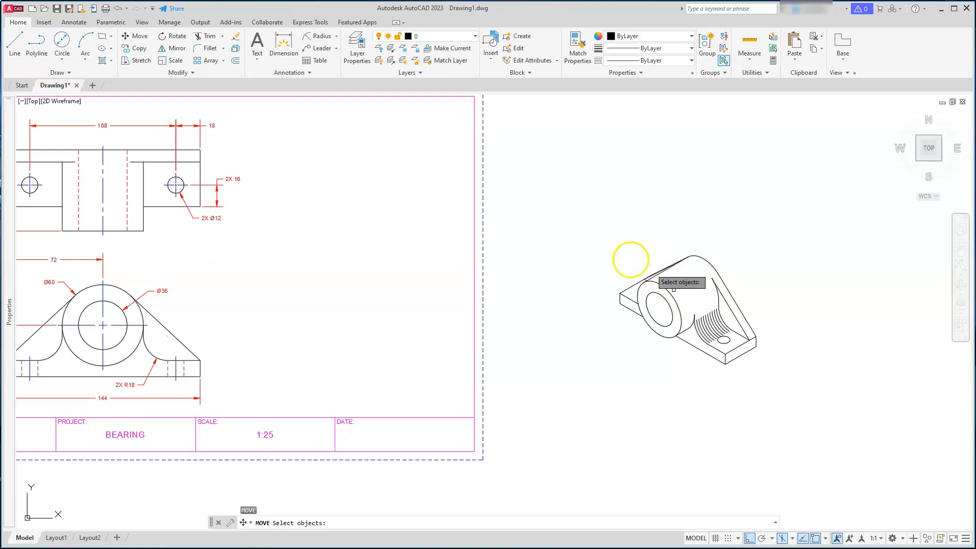
left_click(573, 235)
left_click(822, 390)
key("Return")
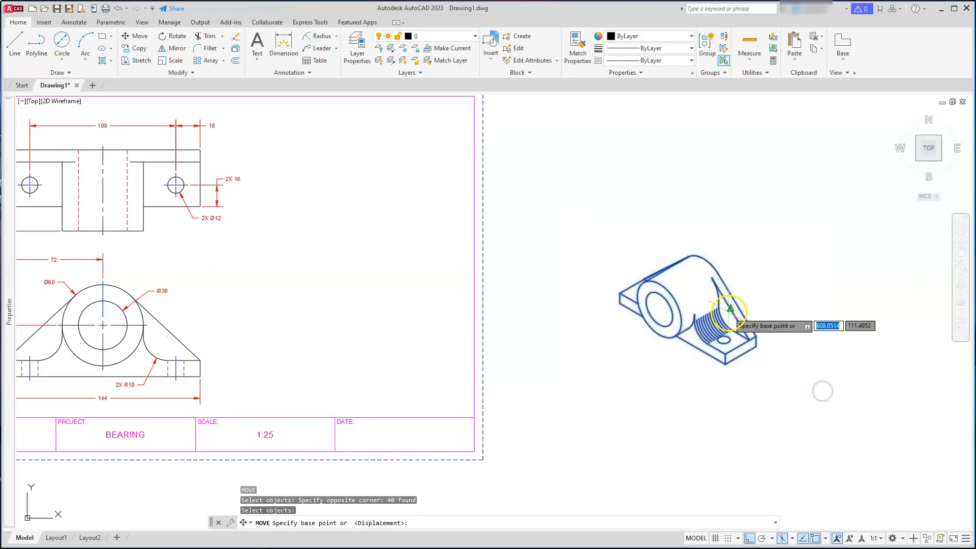
left_click(725, 318)
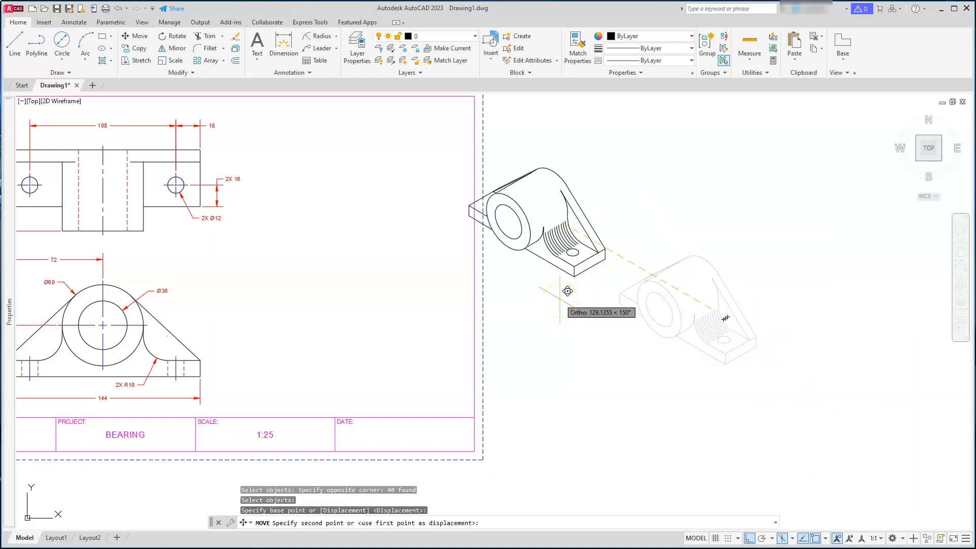
key("F8")
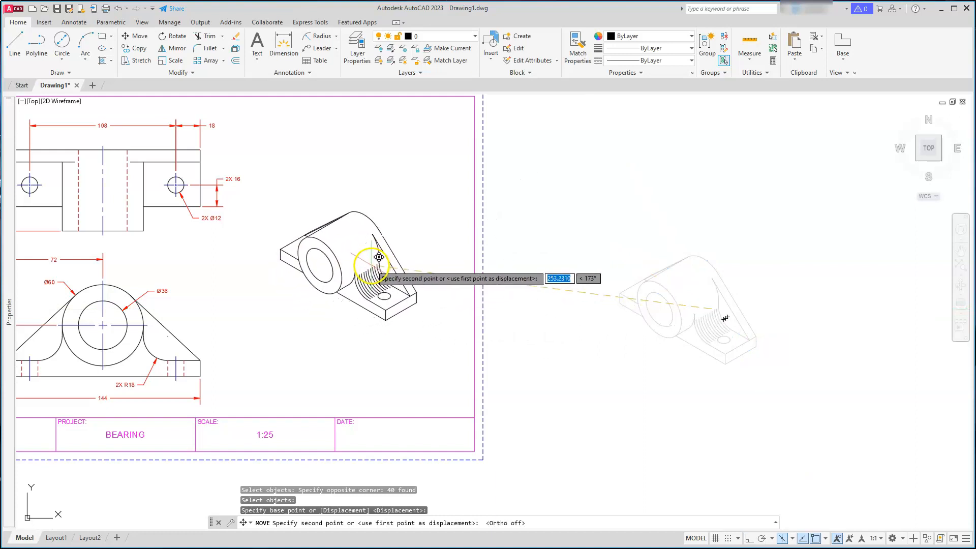
left_click(377, 257)
key("Escape")
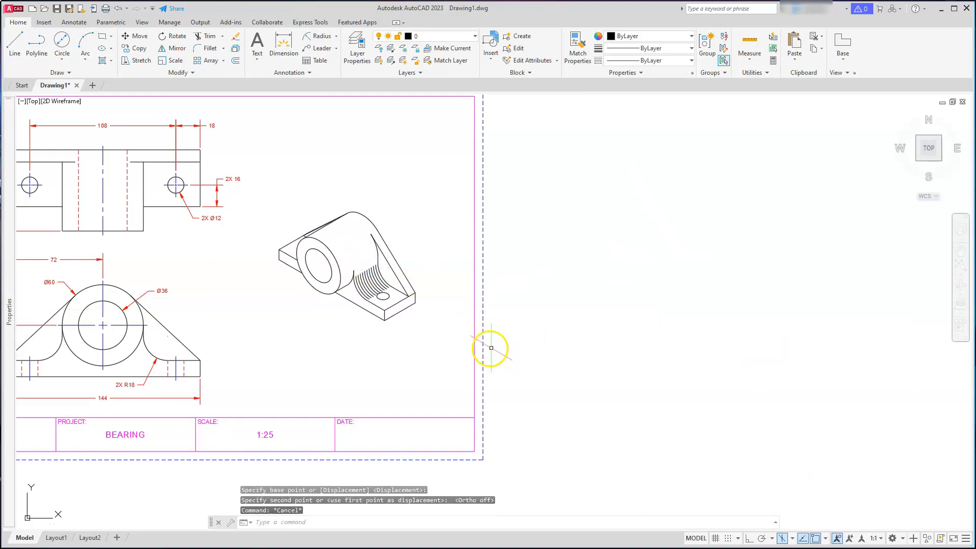
middle_click(462, 366)
middle_click(462, 366)
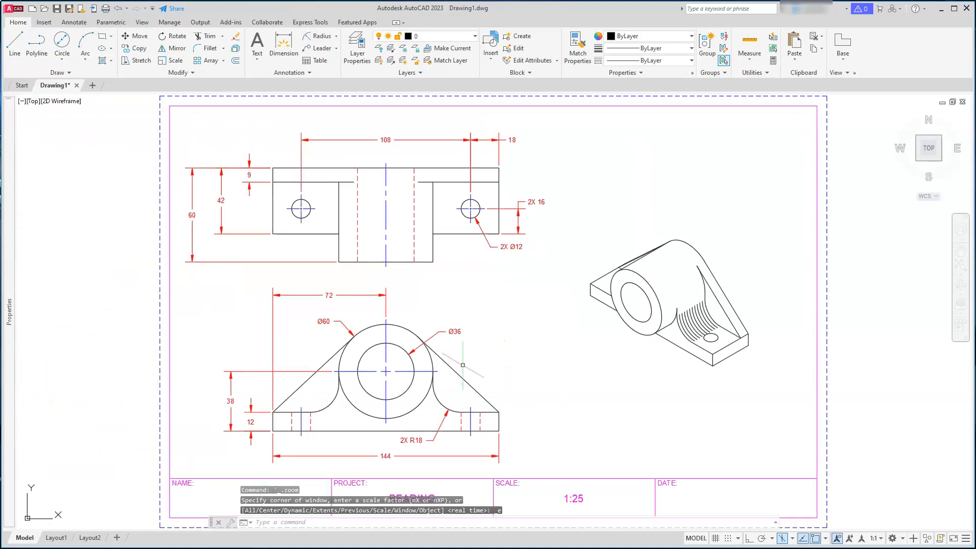